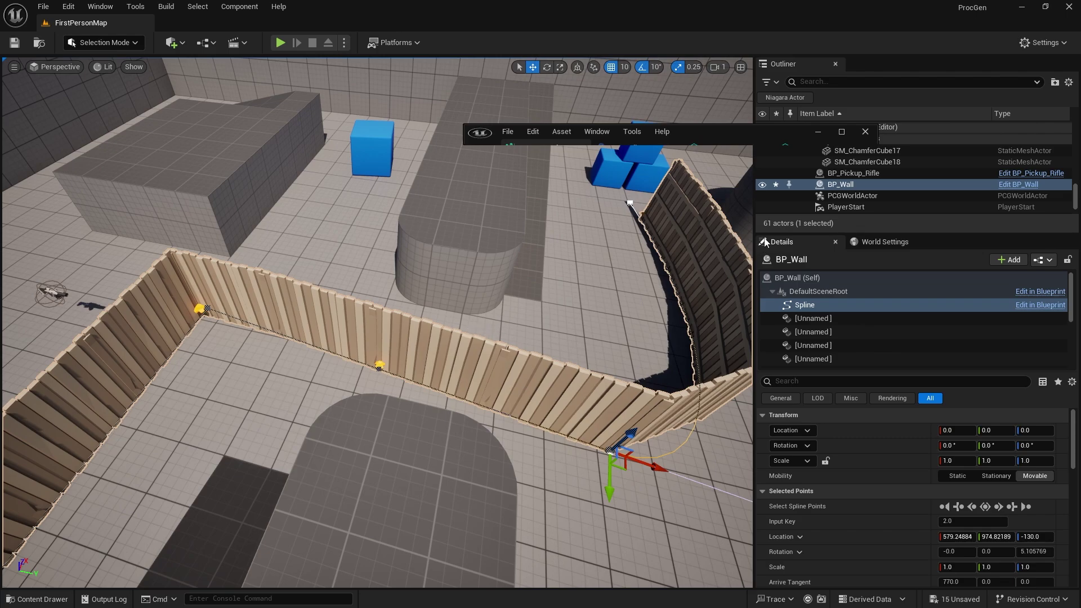
# Maximize the graph and add an Attribute Select node wired from the Spline Sampler's Out pin
pyautogui.click(841, 132)
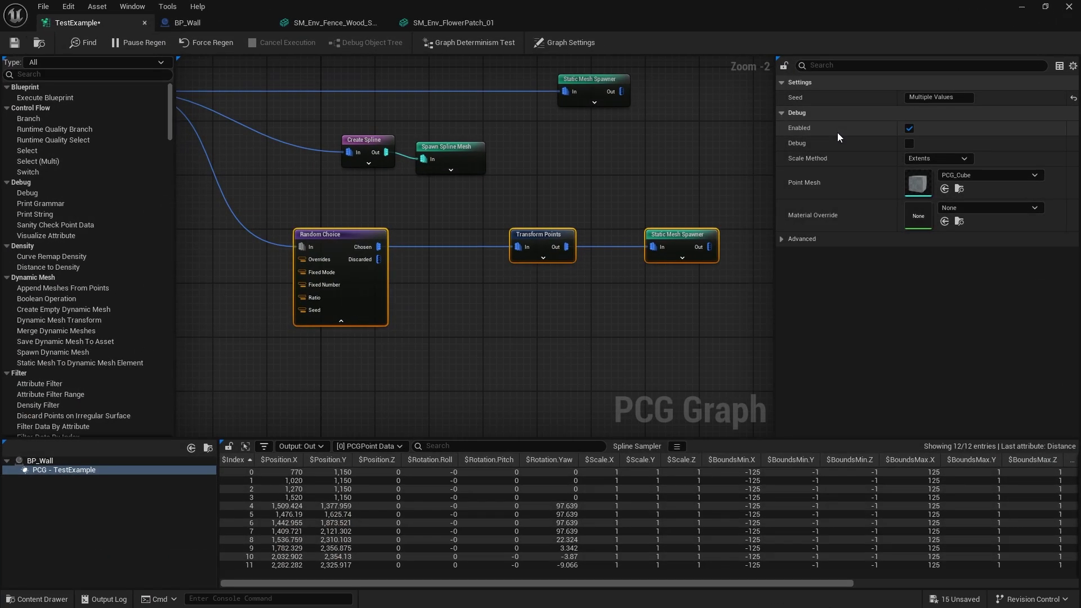
pyautogui.moveTo(752, 325); pyautogui.dragTo(340, 288)
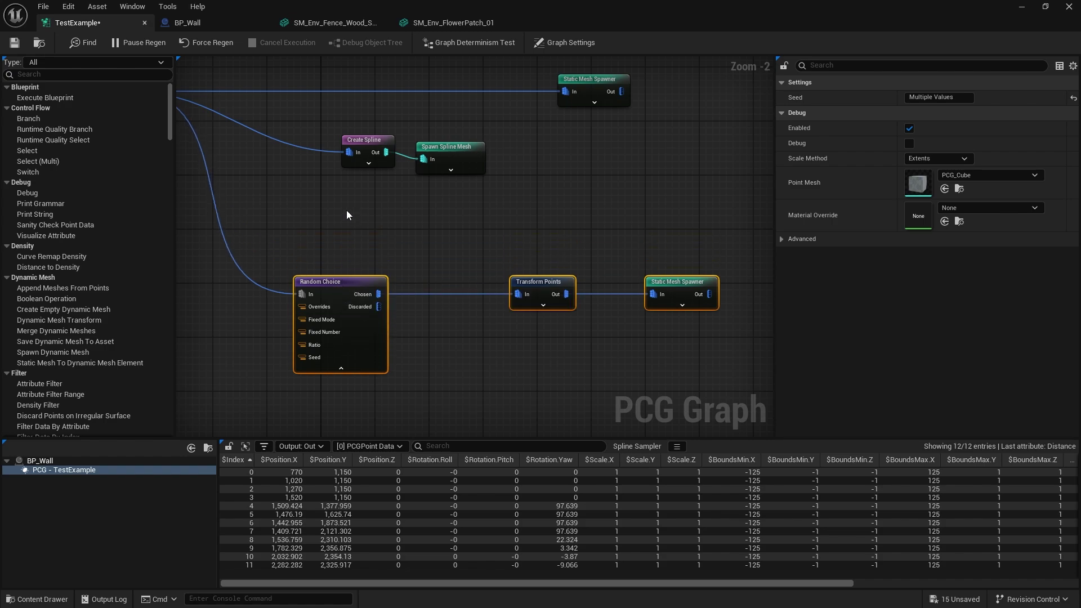
pyautogui.moveTo(357, 184); pyautogui.dragTo(583, 253, button='right')
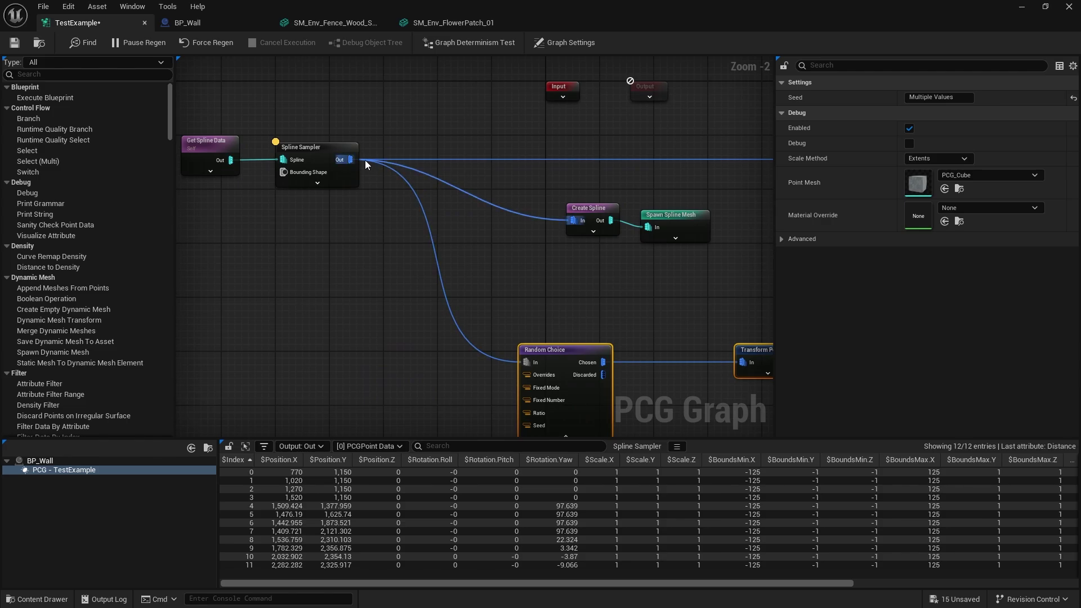
pyautogui.scroll(2, 365, 160)
pyautogui.moveTo(651, 277); pyautogui.dragTo(552, 269, button='right')
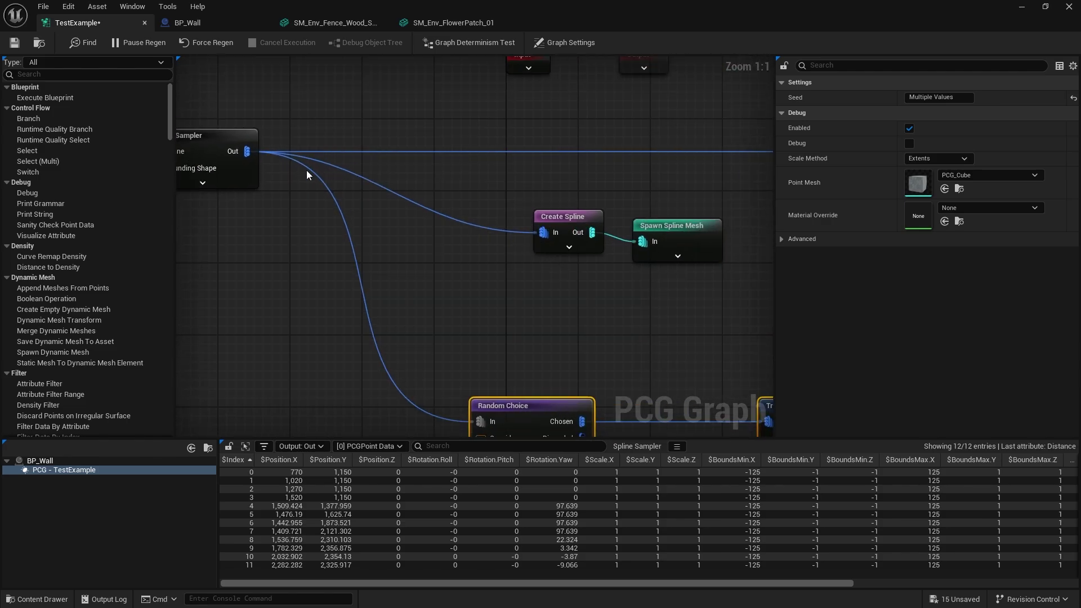
pyautogui.moveTo(252, 157); pyautogui.dragTo(399, 184, button='right')
pyautogui.moveTo(393, 178); pyautogui.dragTo(485, 289)
pyautogui.write('select attr')
pyautogui.press('Return')
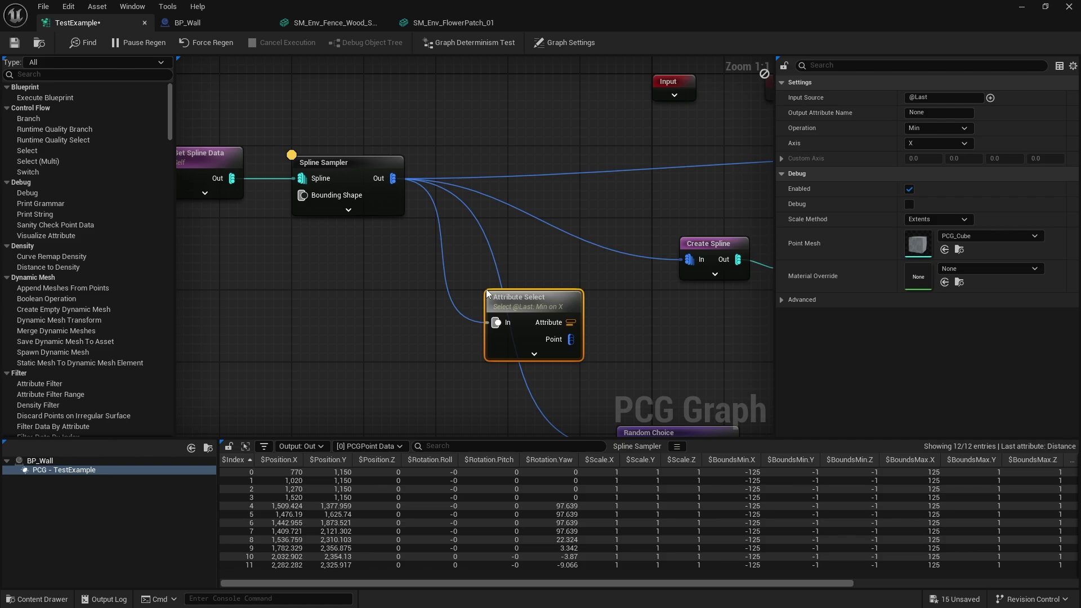
# Set the Attribute Select node's Input Source to $Index and its Operation to Median
pyautogui.moveTo(511, 300)
pyautogui.mouseDown()
pyautogui.moveTo(507, 265)
pyautogui.moveTo(508, 283)
pyautogui.mouseUp()
pyautogui.moveTo(631, 301); pyautogui.dragTo(544, 303, button='right')
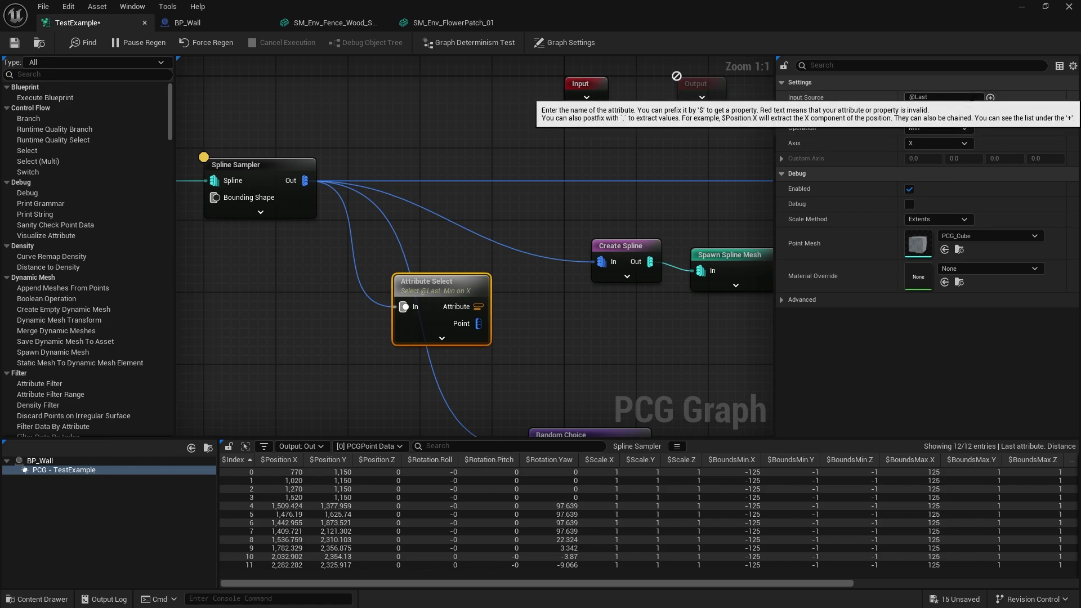
pyautogui.click(989, 99)
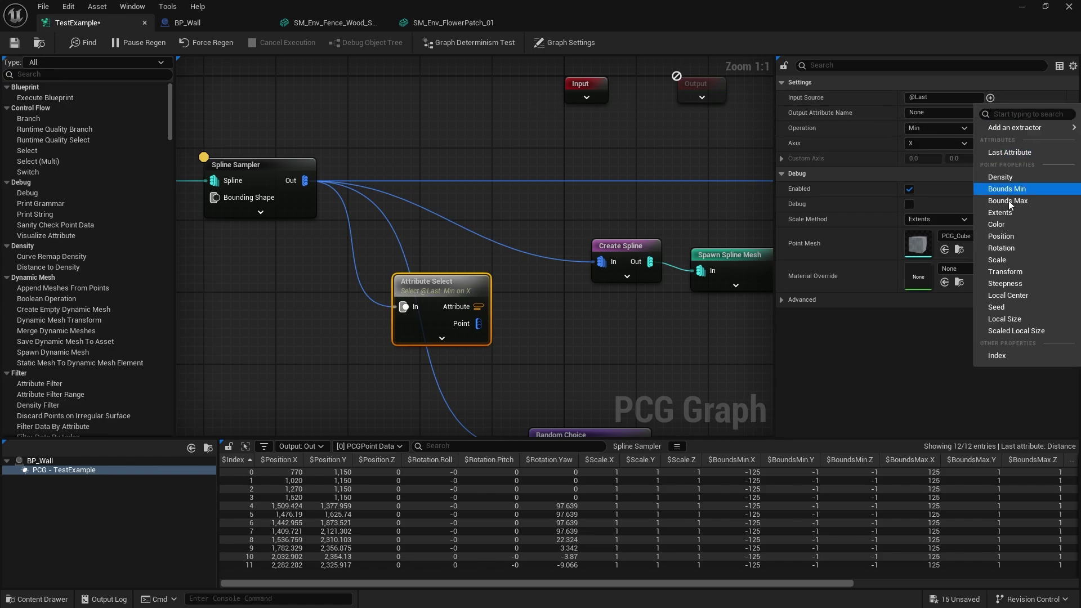
pyautogui.click(1000, 358)
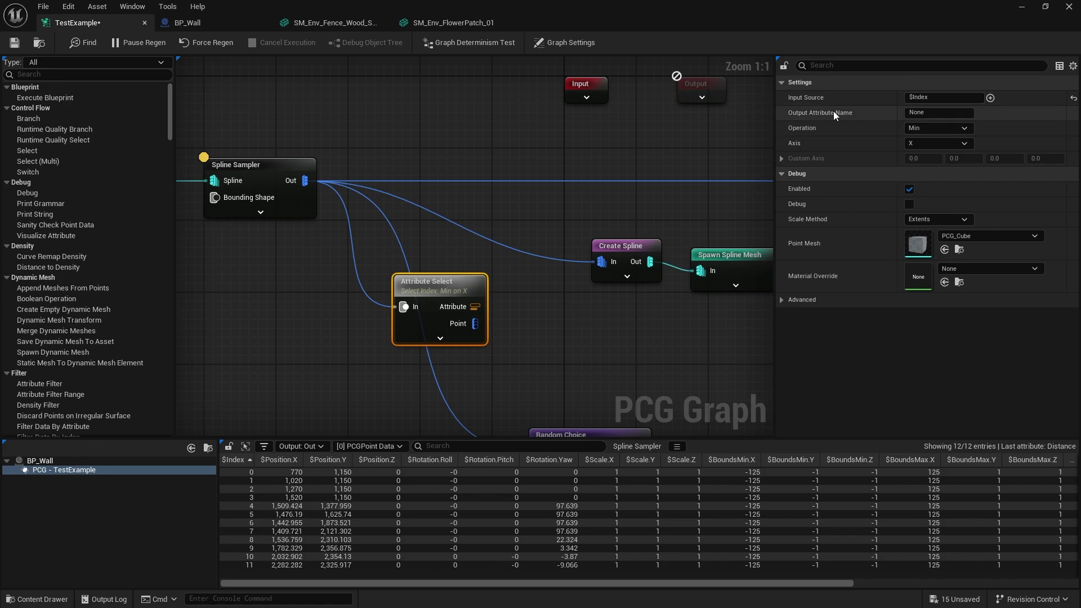
pyautogui.click(925, 127)
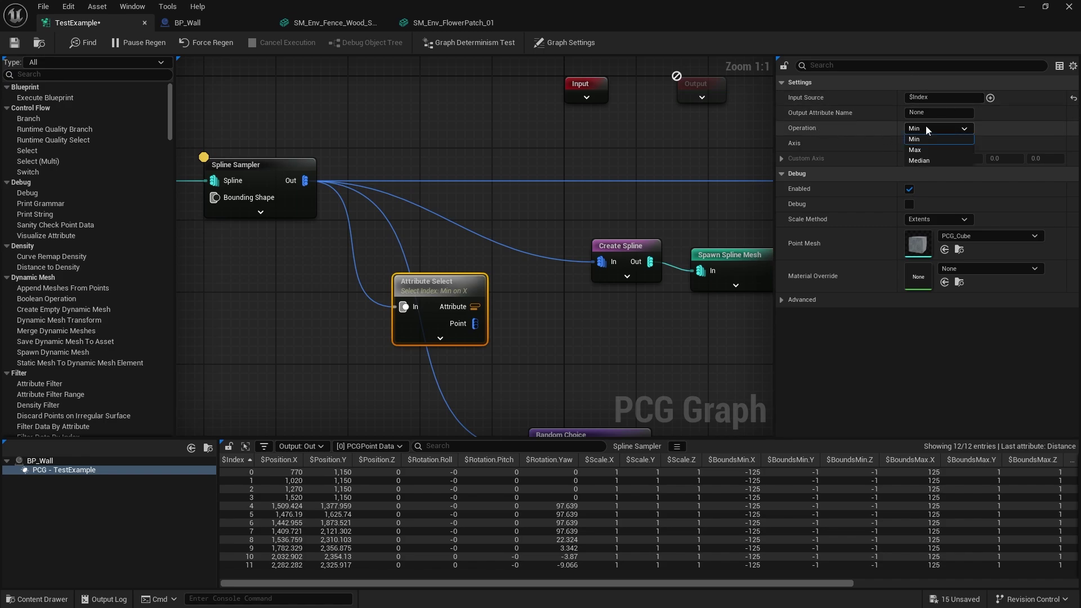
pyautogui.click(925, 161)
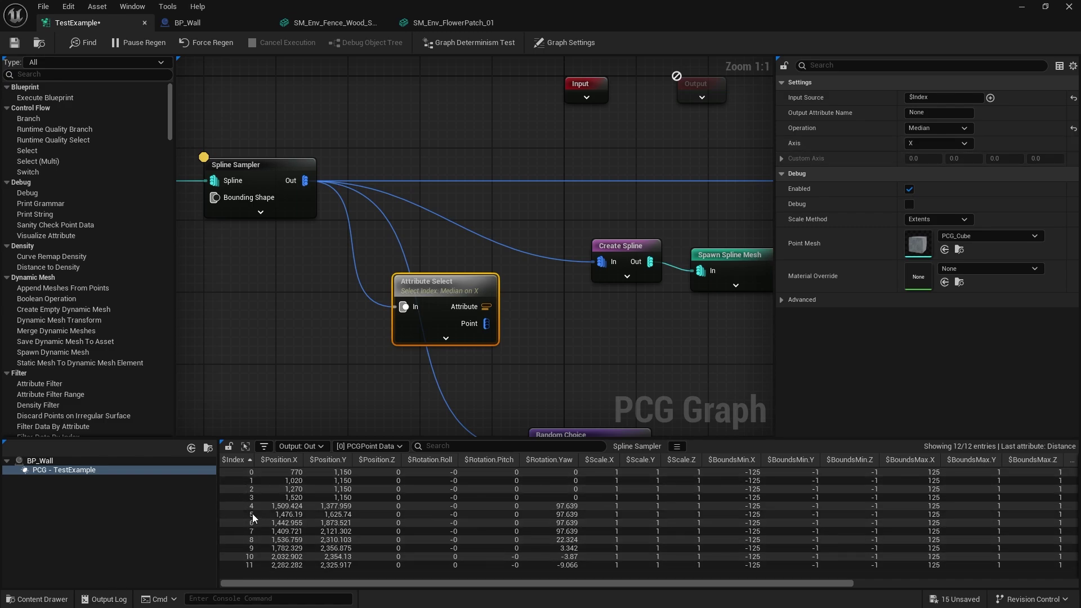
# Shift Create Spline and Spawn Spline Mesh right, then add a Difference node from Spline Sampler's Out
pyautogui.moveTo(537, 361); pyautogui.dragTo(448, 359, button='right')
pyautogui.moveTo(694, 320); pyautogui.dragTo(650, 247)
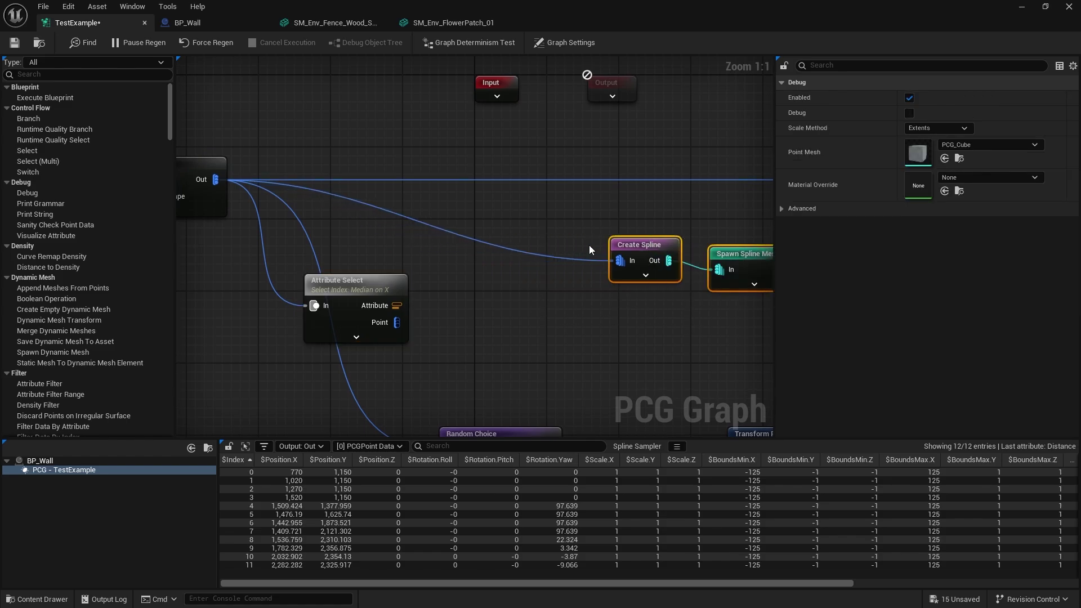
pyautogui.moveTo(215, 179); pyautogui.dragTo(400, 222)
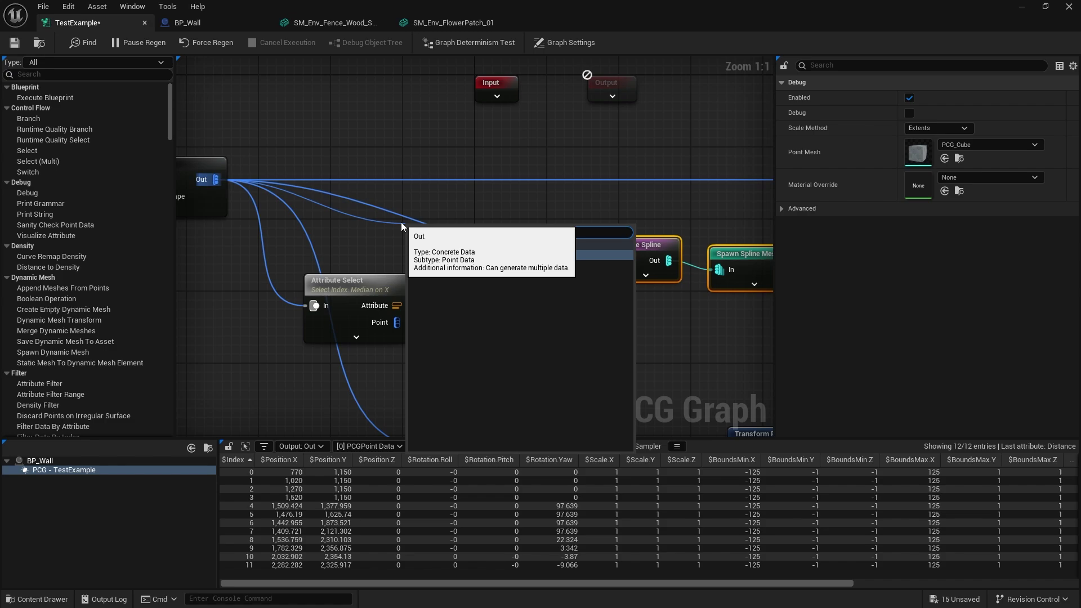
pyautogui.write('diff')
pyautogui.press('Return')
pyautogui.moveTo(484, 244); pyautogui.dragTo(526, 240)
# Wire Attribute Select's Point into Differences, route Difference into Create Spline, and save the graph
pyautogui.moveTo(458, 269); pyautogui.dragTo(396, 322)
pyautogui.moveTo(508, 238); pyautogui.dragTo(620, 261)
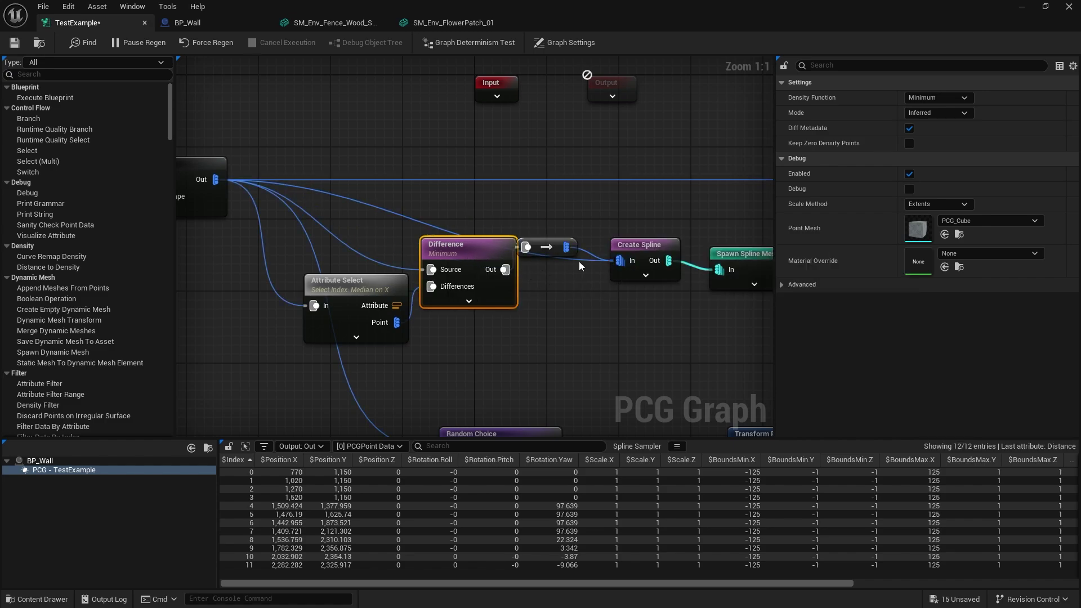
pyautogui.keyDown('alt'); pyautogui.click(580, 261); pyautogui.keyUp('alt')
pyautogui.moveTo(477, 248); pyautogui.dragTo(468, 220)
pyautogui.moveTo(544, 246); pyautogui.dragTo(555, 254)
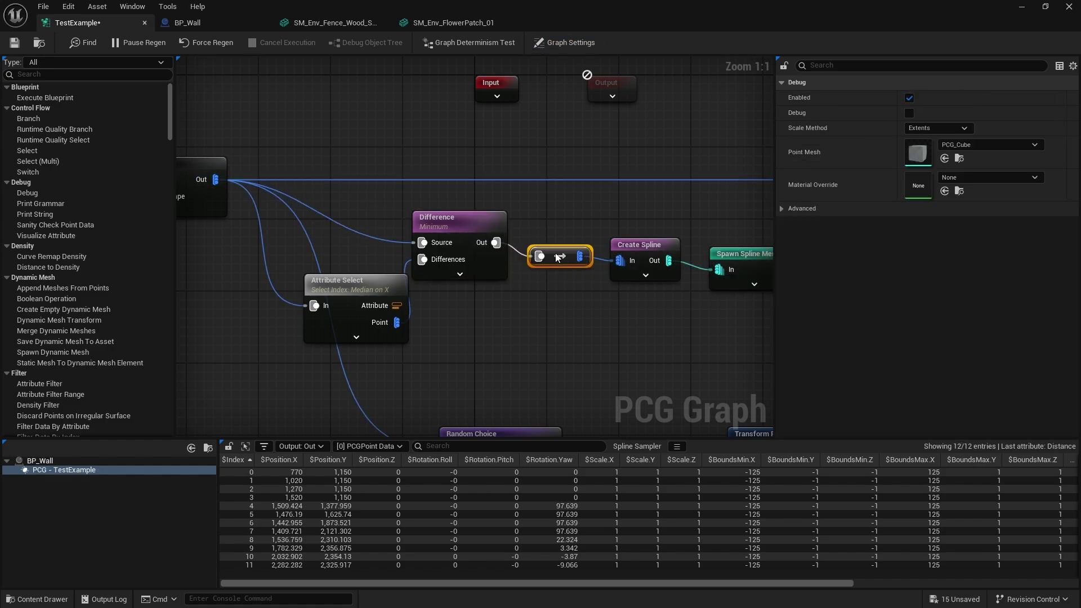
pyautogui.moveTo(629, 243); pyautogui.dragTo(630, 235)
pyautogui.hotkey('ctrl', 's')
pyautogui.click(1021, 7)
# Fly the viewport camera along the fence wall to inspect it from several angles
pyautogui.moveTo(409, 380)
pyautogui.mouseDown(button='right')
pyautogui.moveTo(337, 338)
pyautogui.moveTo(439, 361)
pyautogui.moveTo(461, 321)
pyautogui.moveTo(445, 377)
pyautogui.moveTo(409, 380)
pyautogui.mouseUp(button='right')
pyautogui.moveTo(477, 317); pyautogui.dragTo(474, 292, button='right')
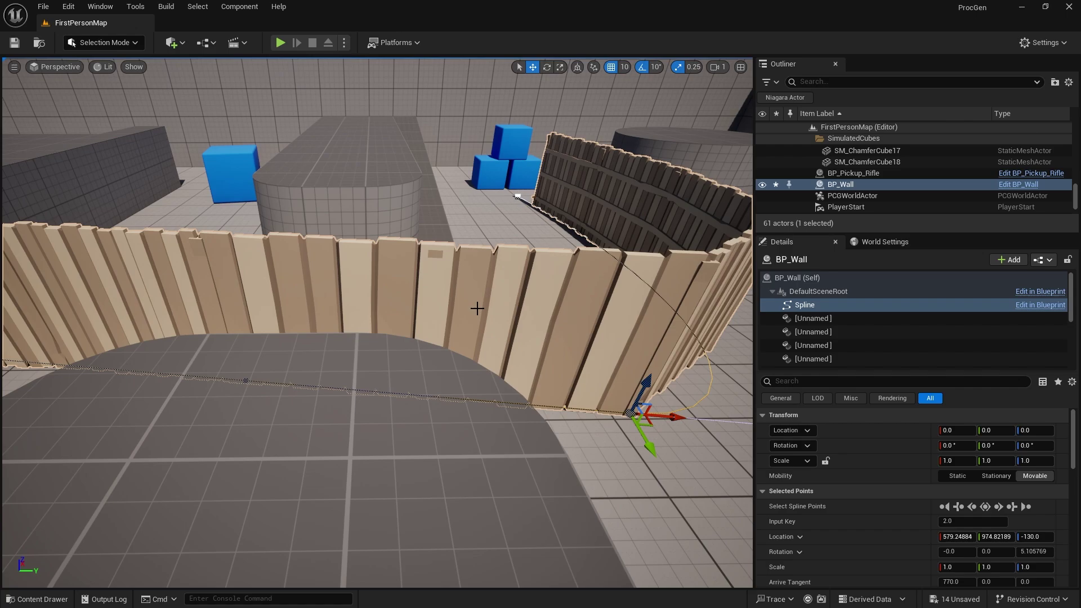
pyautogui.moveTo(498, 340); pyautogui.dragTo(413, 340, button='right')
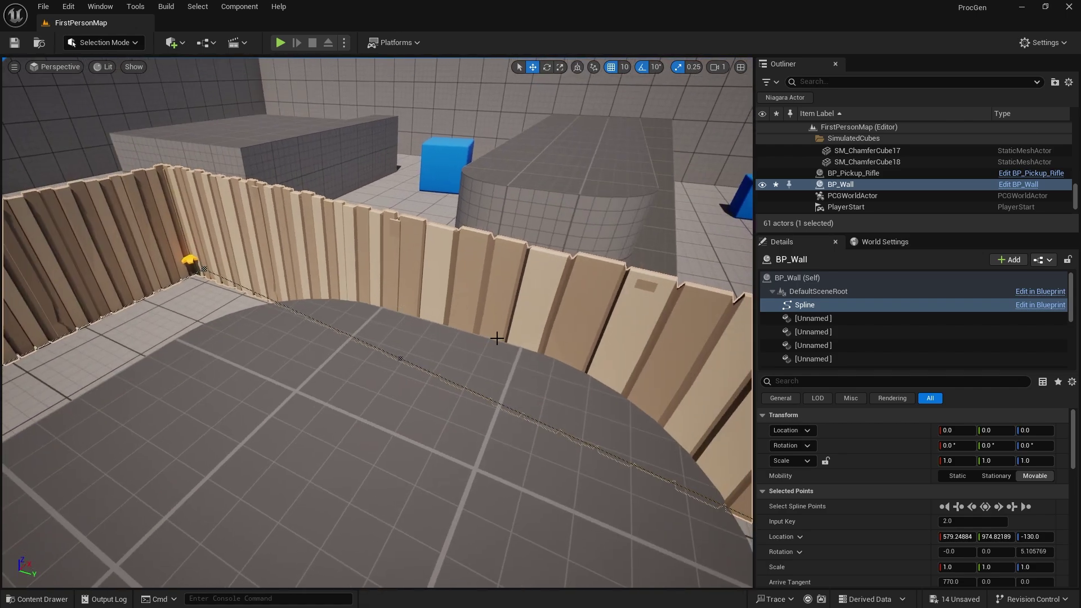
pyautogui.press('s')
pyautogui.moveTo(531, 344); pyautogui.dragTo(413, 231, button='right')
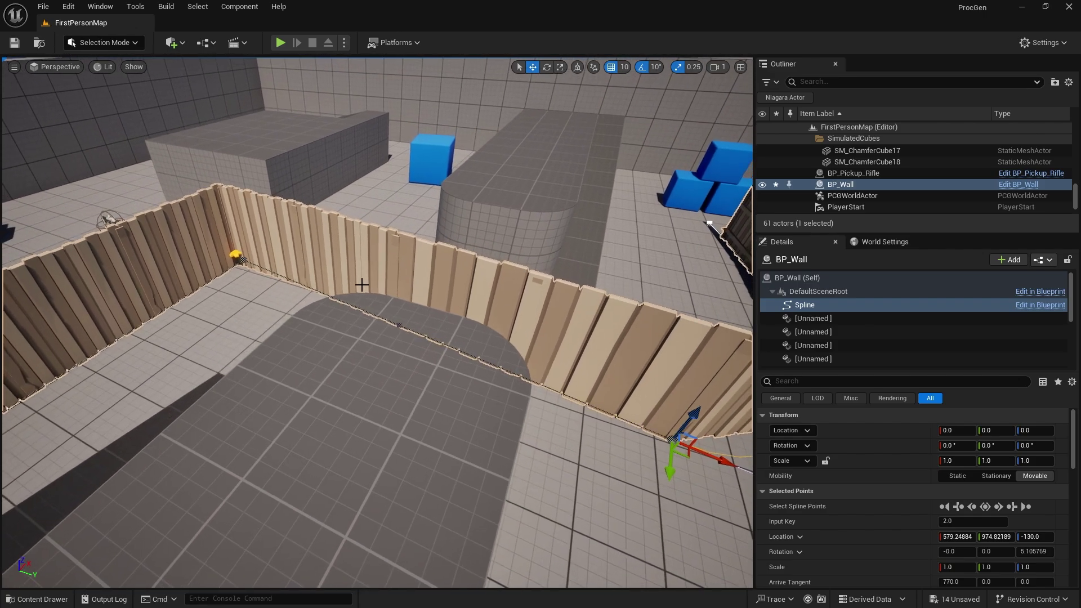
# Reopen TestExample from the Content Drawer and move the Attribute Select node down-left
pyautogui.click(37, 598)
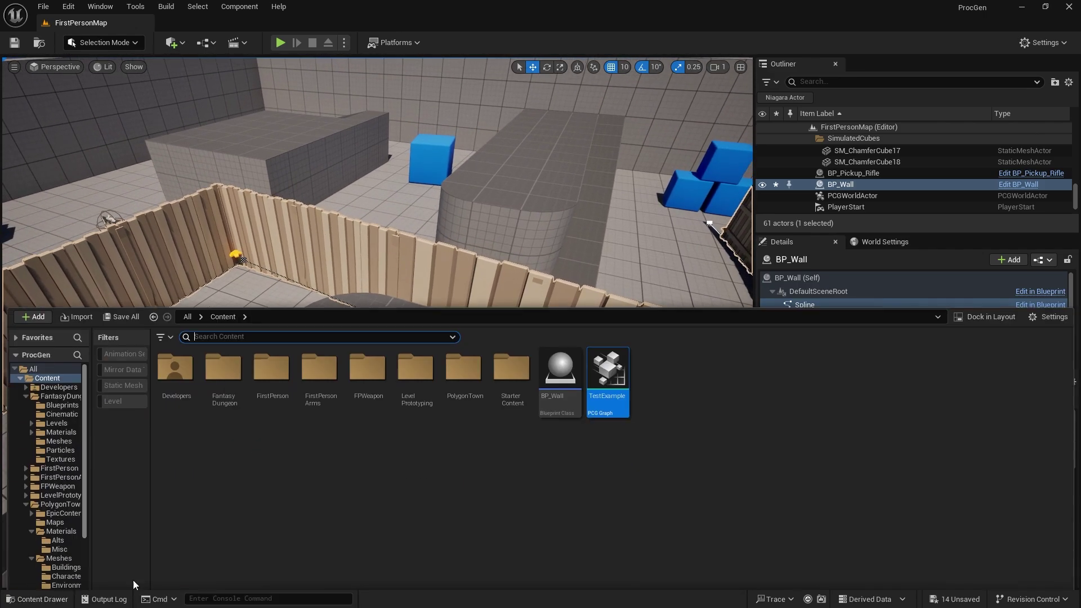
pyautogui.doubleClick(607, 352)
pyautogui.moveTo(529, 196); pyautogui.dragTo(598, 189, button='right')
pyautogui.moveTo(433, 278); pyautogui.dragTo(398, 294)
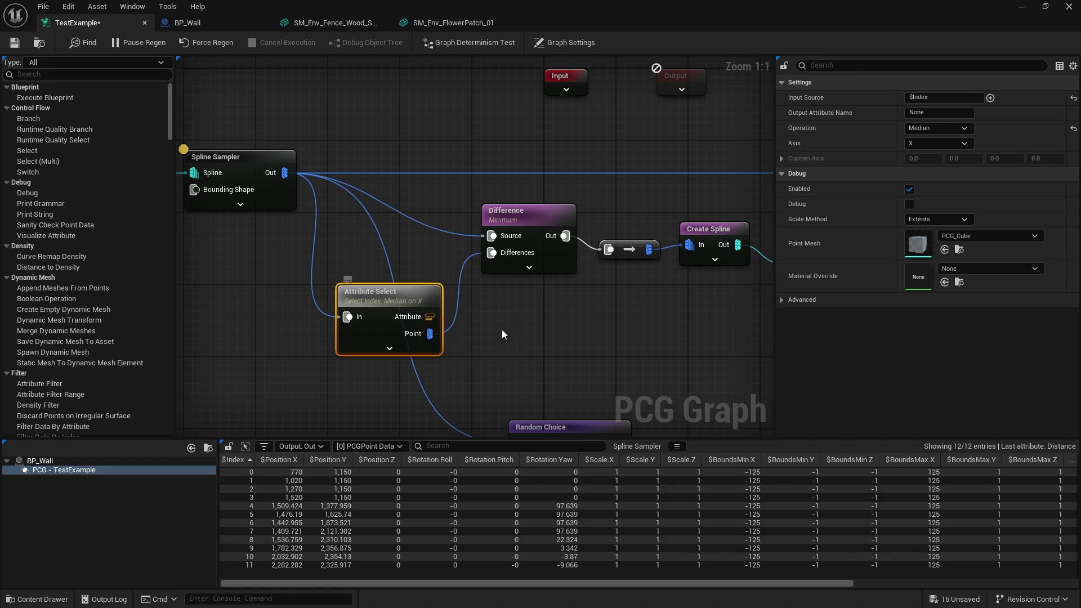
# Add an Attribute Filter node and feed it the Spline Sampler's sampled points
pyautogui.rightClick(481, 333)
pyautogui.write('attribute')
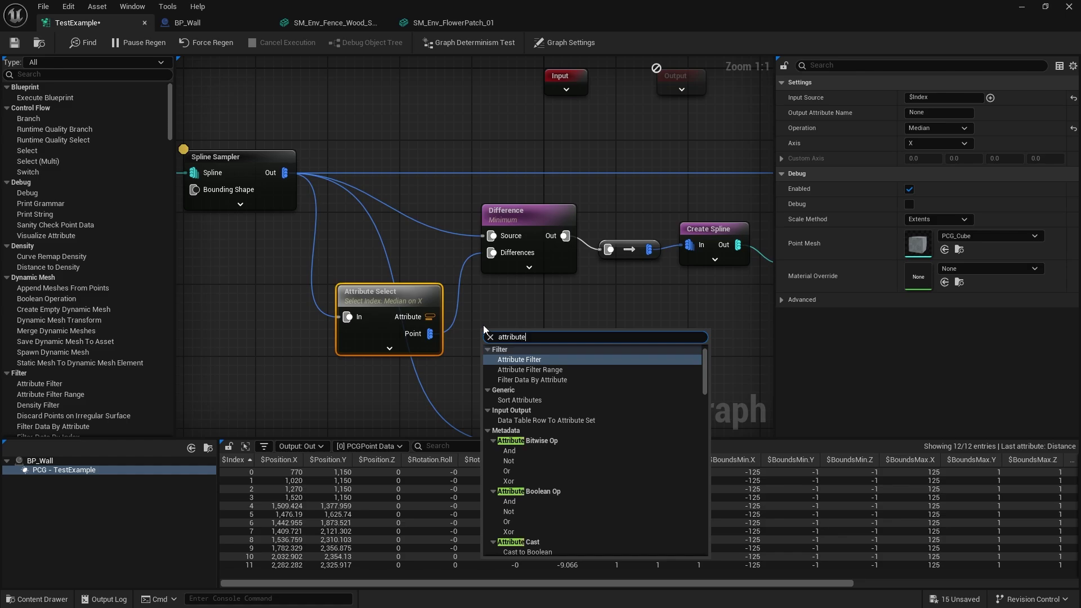
pyautogui.click(537, 359)
pyautogui.moveTo(539, 353); pyautogui.dragTo(530, 319)
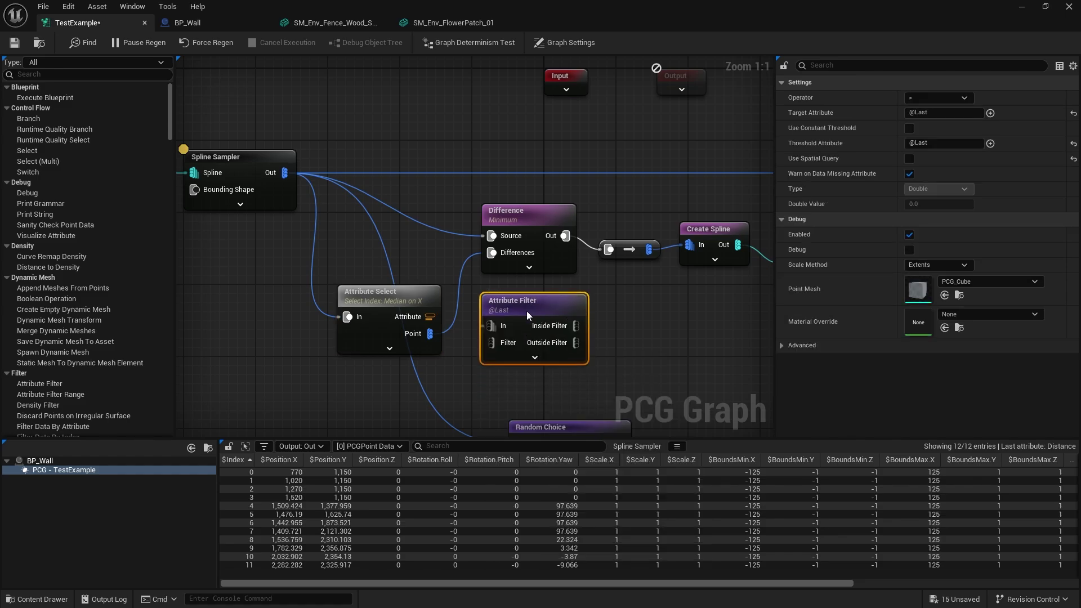
pyautogui.moveTo(431, 332)
pyautogui.mouseDown()
pyautogui.moveTo(489, 330)
pyautogui.moveTo(432, 331)
pyautogui.mouseUp()
pyautogui.moveTo(486, 303); pyautogui.dragTo(414, 132)
pyautogui.moveTo(276, 176); pyautogui.dragTo(542, 292)
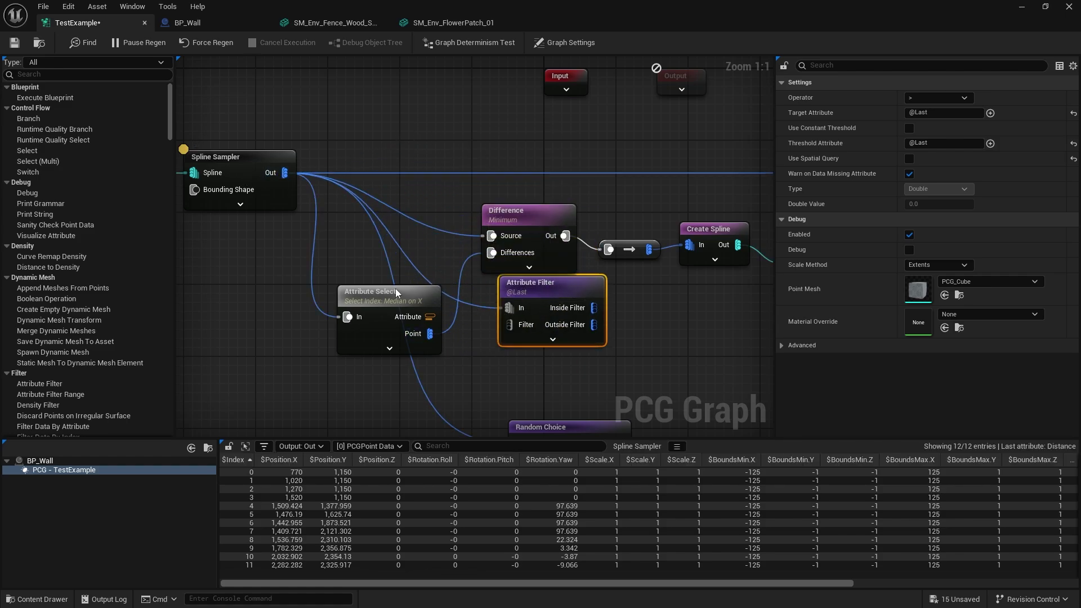
pyautogui.moveTo(394, 291); pyautogui.dragTo(386, 329)
pyautogui.moveTo(541, 346); pyautogui.dragTo(488, 257, button='right')
pyautogui.moveTo(497, 214); pyautogui.dragTo(498, 223)
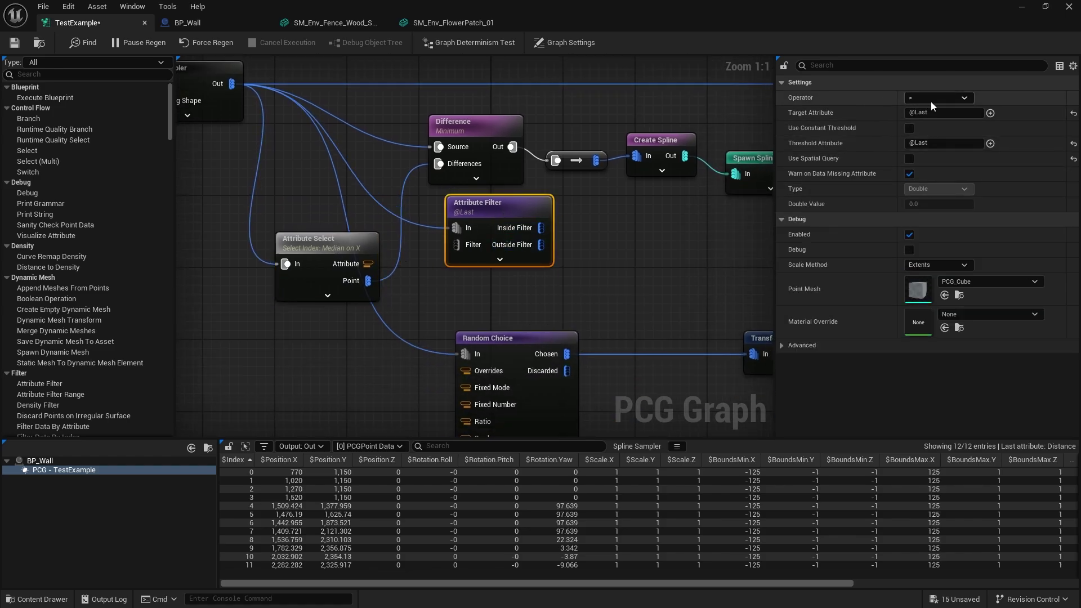
# Set the filter Operator to '<' and connect its Filter input to Attribute Select's Point
pyautogui.click(946, 98)
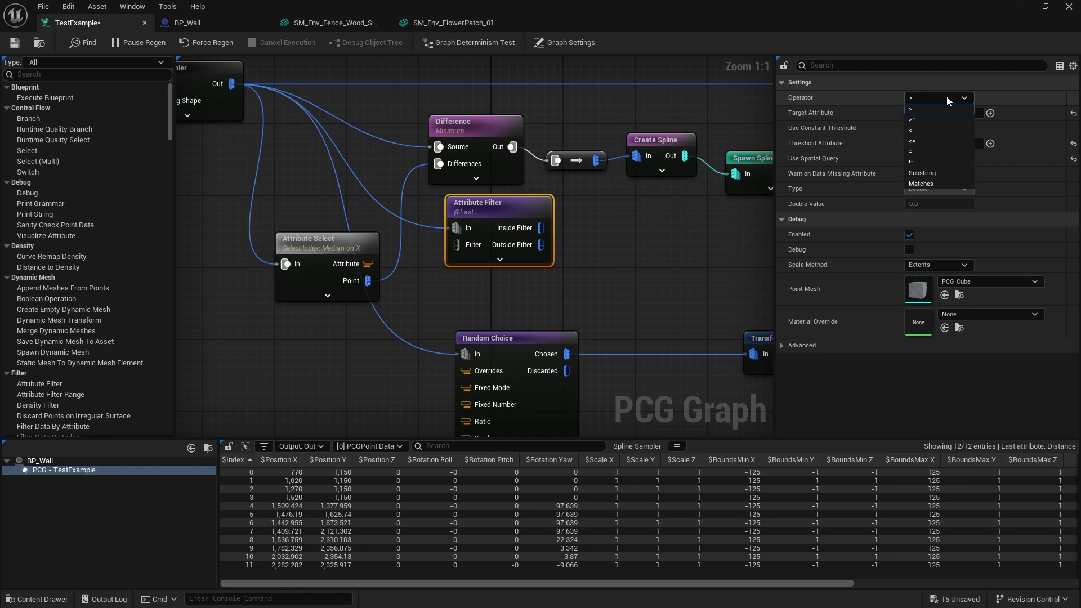
pyautogui.click(918, 130)
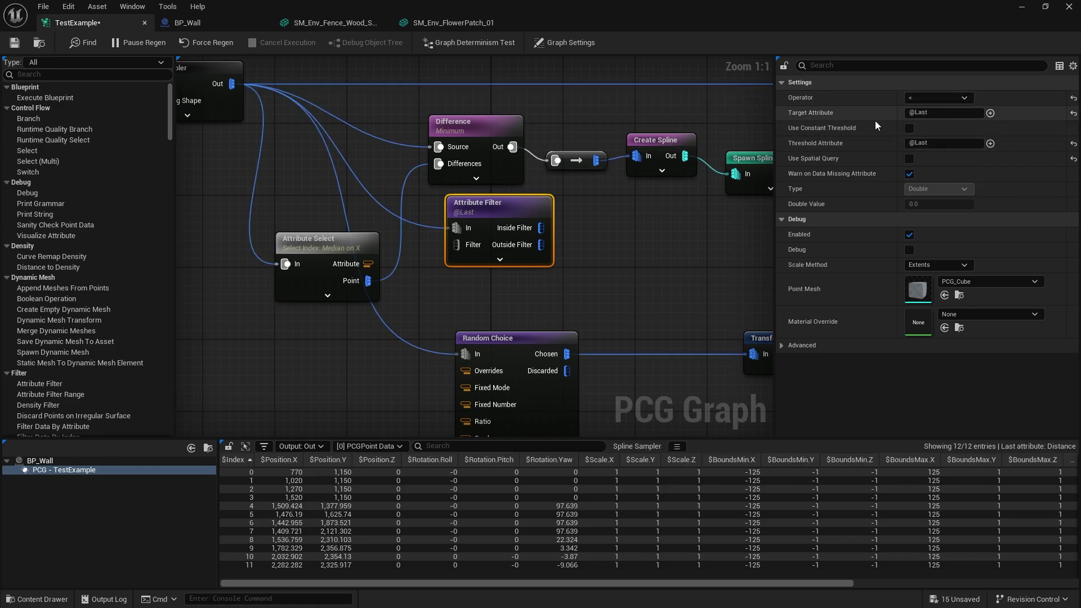
pyautogui.moveTo(455, 246)
pyautogui.moveTo(455, 246); pyautogui.dragTo(367, 280)
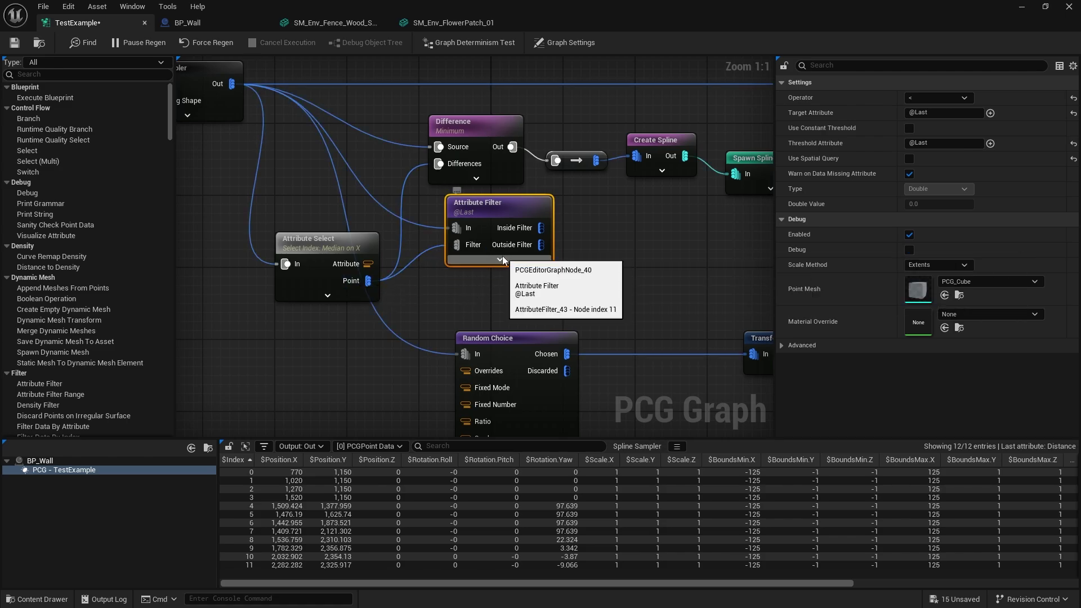
pyautogui.moveTo(491, 202); pyautogui.dragTo(564, 132)
# Route the filter's Inside points into Create Spline and delete the Difference and converter nodes
pyautogui.click(489, 113)
pyautogui.moveTo(490, 112); pyautogui.dragTo(559, 141)
pyautogui.press('Delete')
pyautogui.moveTo(495, 210); pyautogui.dragTo(503, 145)
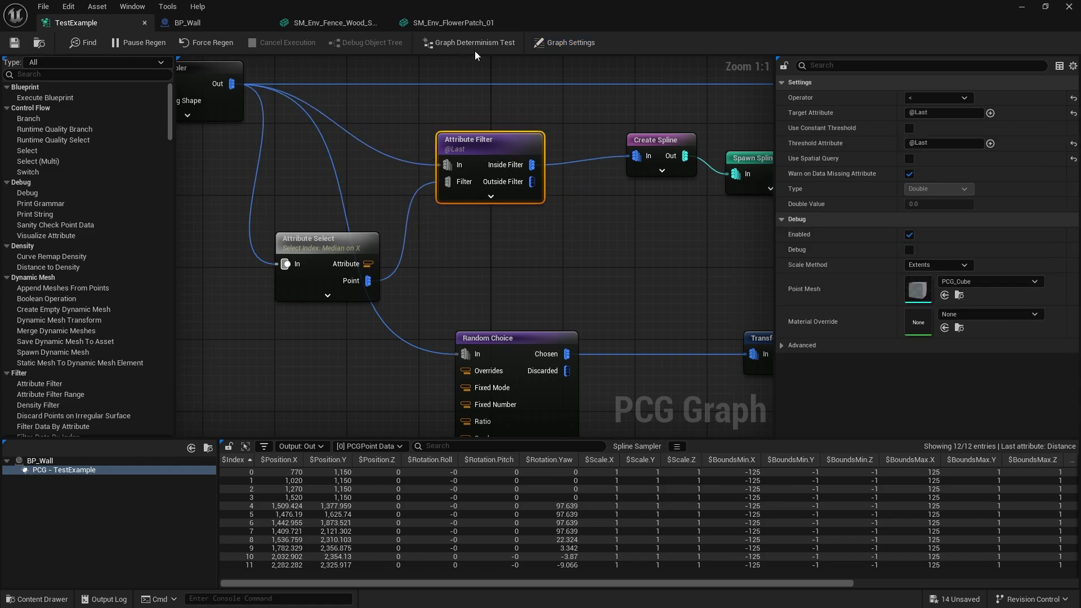
# Shrink the graph editor to view the spawned fence in the level, then restore it
pyautogui.moveTo(530, 12); pyautogui.dragTo(562, 100)
pyautogui.moveTo(541, 186); pyautogui.dragTo(579, 157, button='right')
pyautogui.moveTo(502, 237)
pyautogui.mouseDown(button='right')
pyautogui.moveTo(461, 243)
pyautogui.moveTo(502, 237)
pyautogui.mouseUp(button='right')
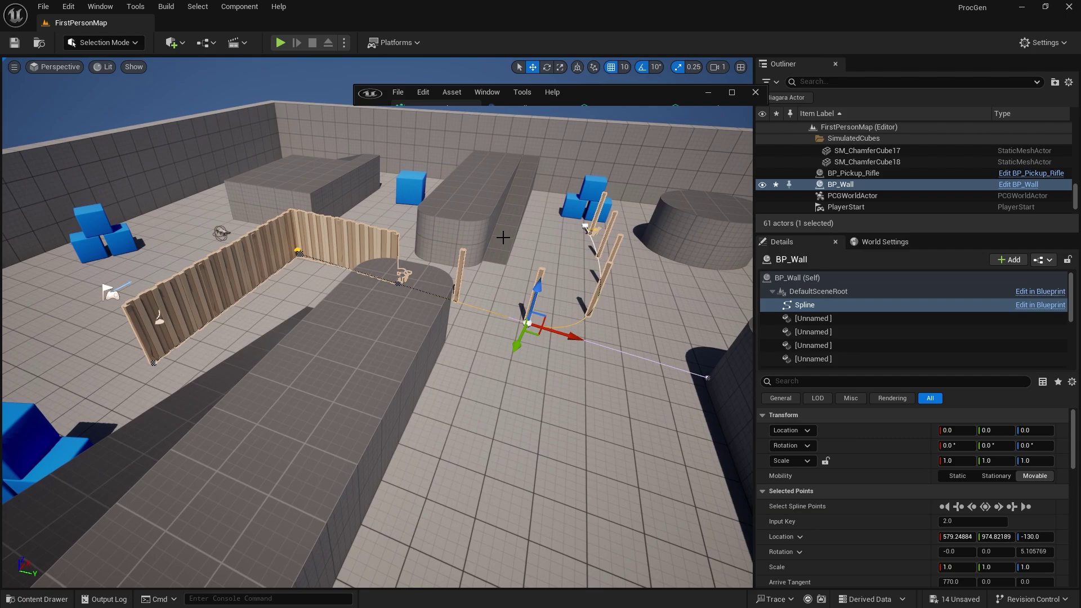
pyautogui.click(731, 92)
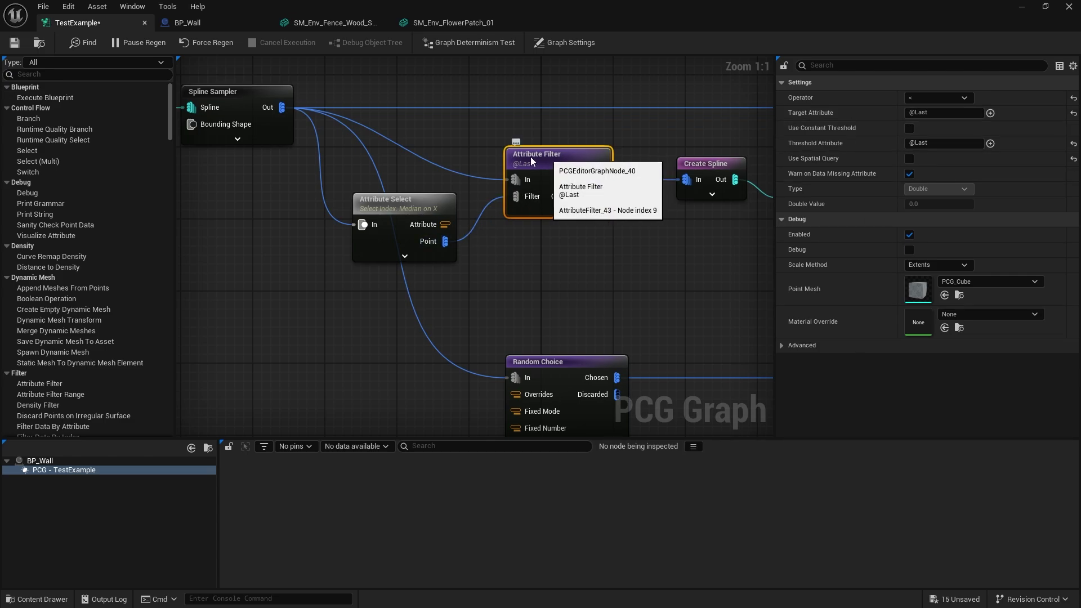
# Inspect the Spline Sampler's 12 points, their Distance values 0 to 2,750, and Compute Distance option
pyautogui.click(253, 98)
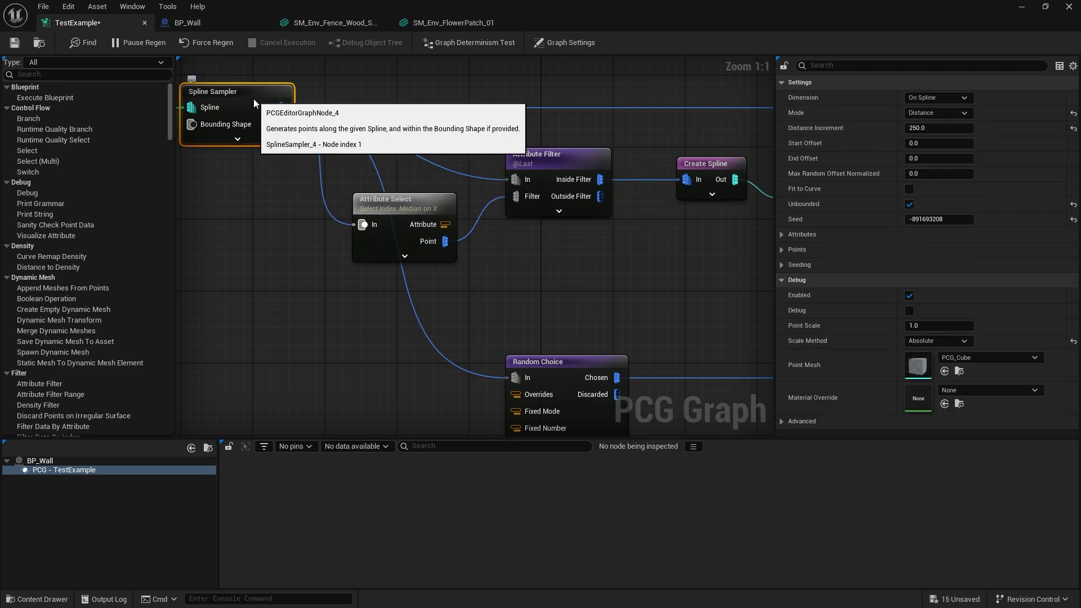
pyautogui.press('a')
pyautogui.moveTo(712, 587); pyautogui.dragTo(1061, 540)
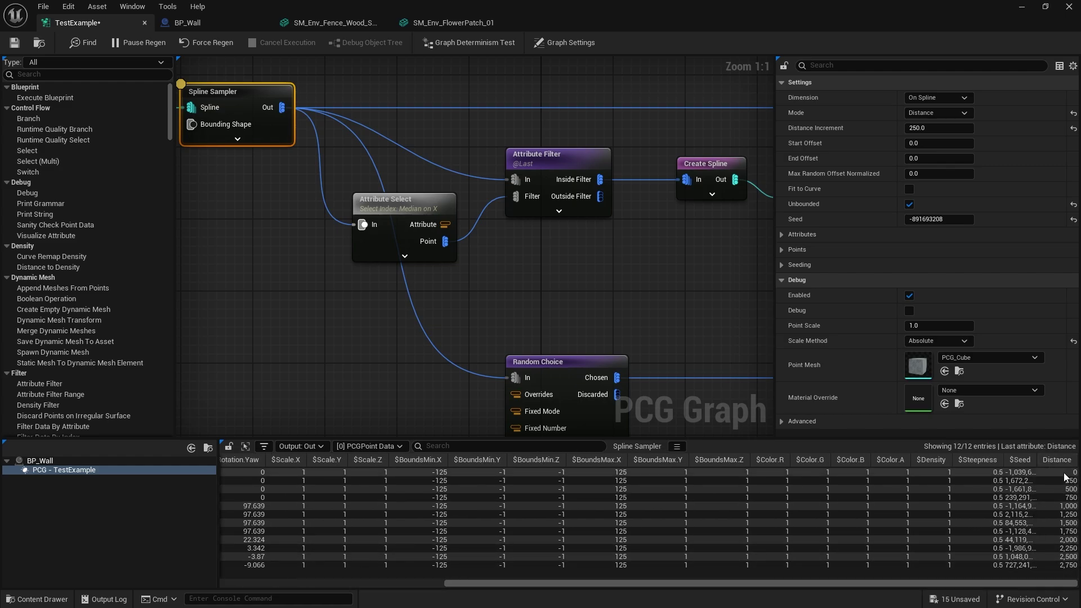
pyautogui.moveTo(1053, 580); pyautogui.dragTo(923, 585)
pyautogui.moveTo(327, 242); pyautogui.dragTo(546, 288, button='right')
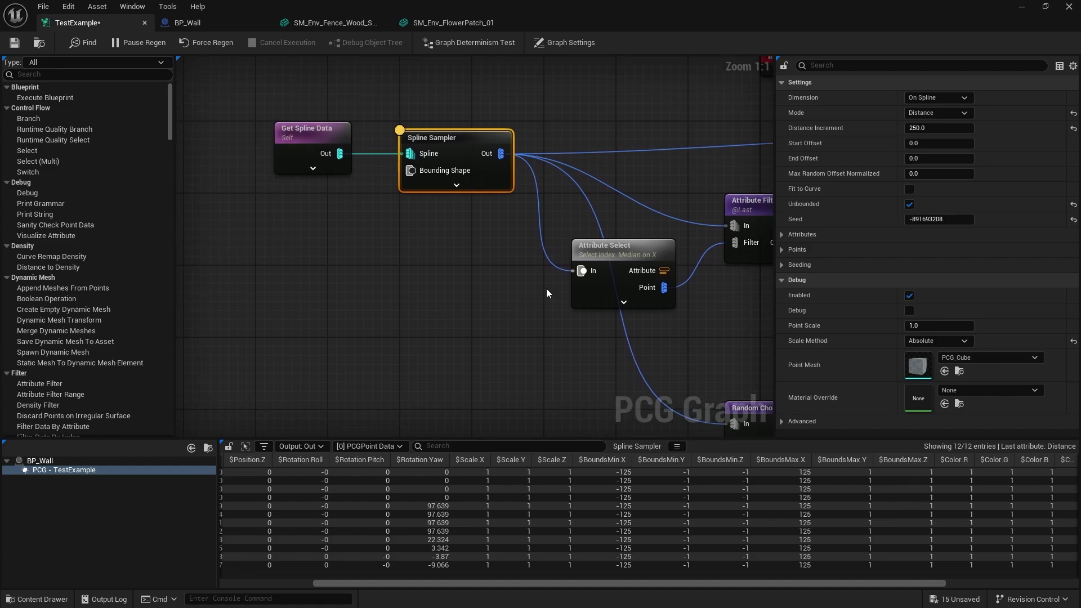
pyautogui.click(783, 235)
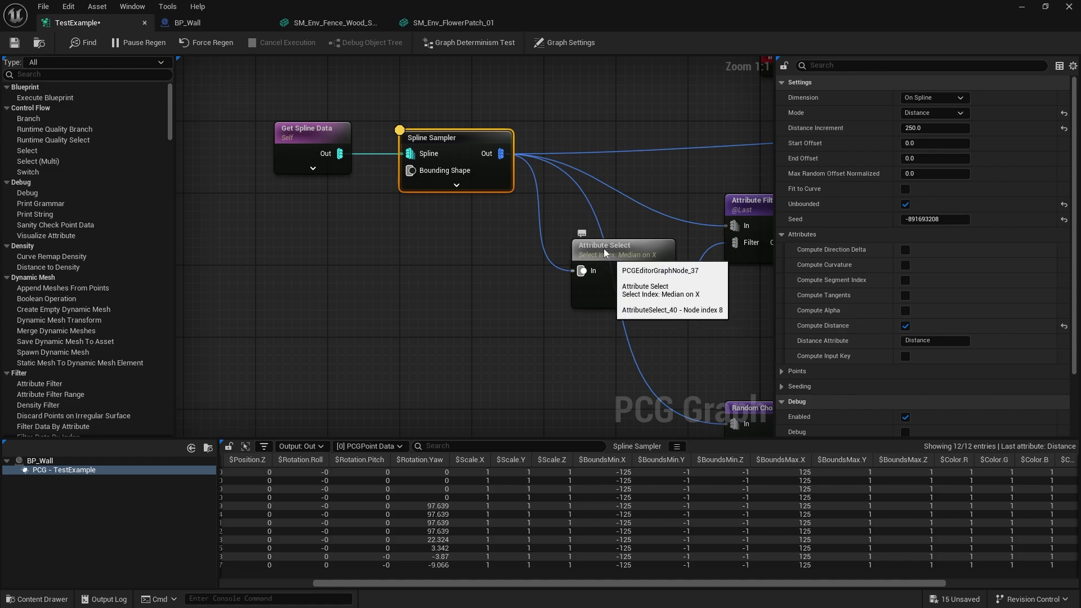
# Scroll through the data table again and review the Attribute Filter and Attribute Select settings
pyautogui.moveTo(493, 281); pyautogui.dragTo(176, 251, button='right')
pyautogui.moveTo(499, 288); pyautogui.dragTo(430, 270, button='right')
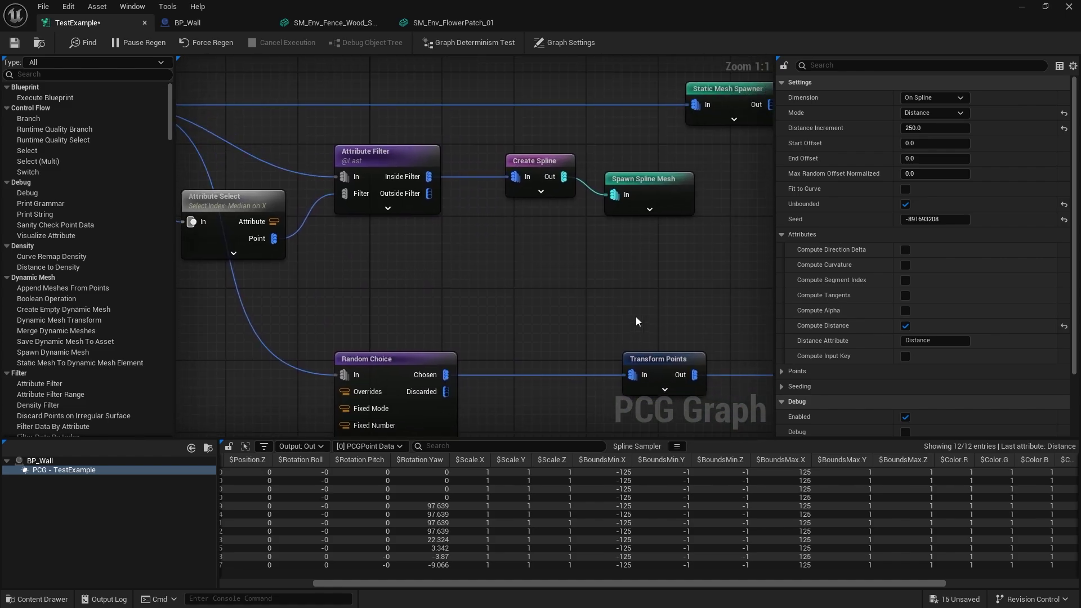
pyautogui.moveTo(850, 583); pyautogui.dragTo(983, 583)
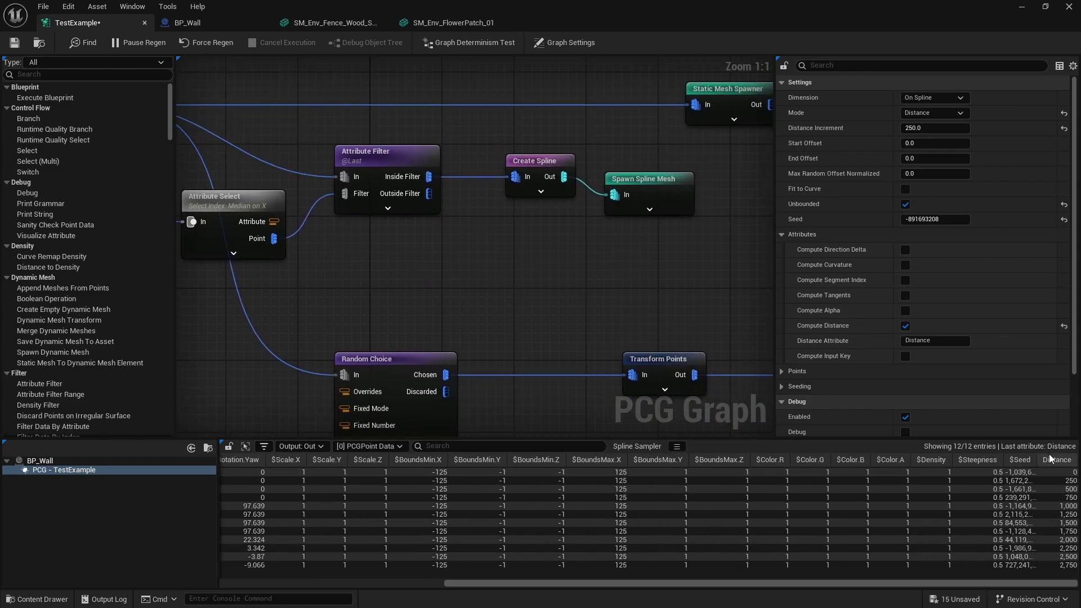
pyautogui.moveTo(1048, 584); pyautogui.dragTo(823, 584)
pyautogui.moveTo(361, 219); pyautogui.dragTo(485, 244, button='right')
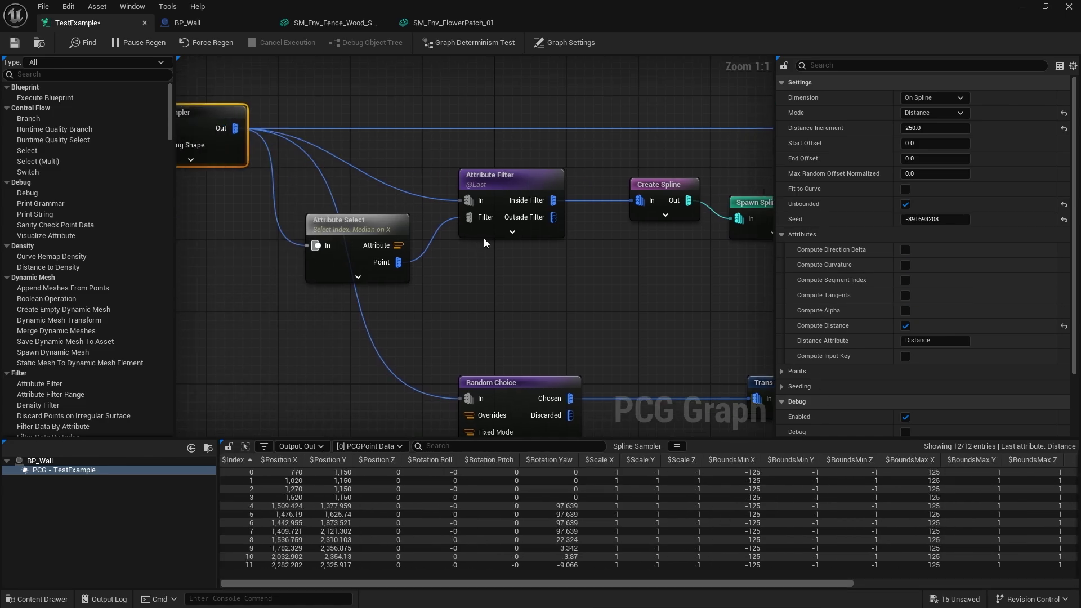
pyautogui.click(511, 205)
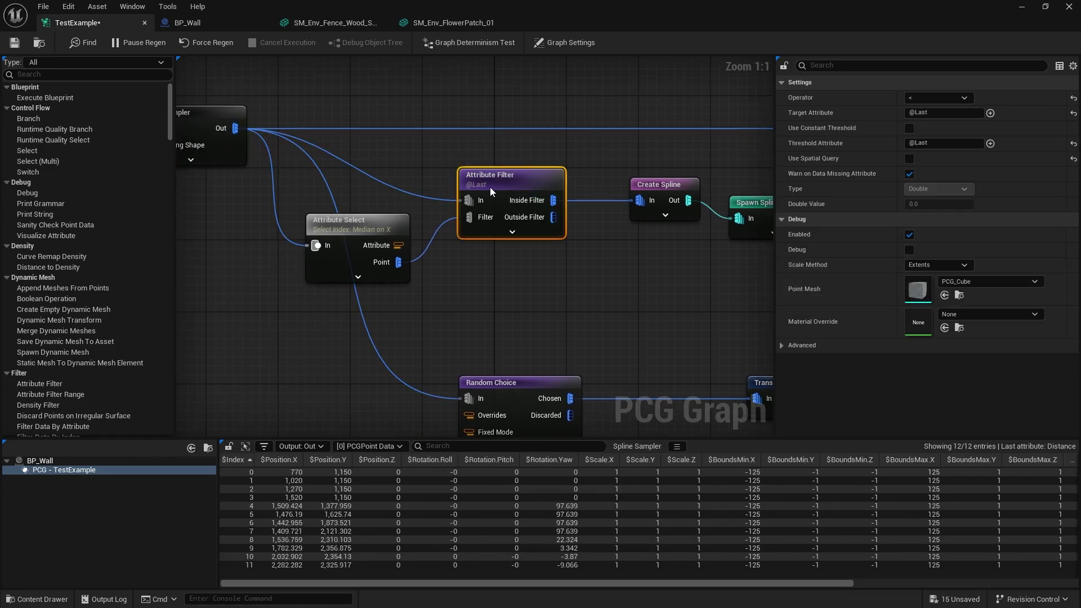
pyautogui.click(366, 256)
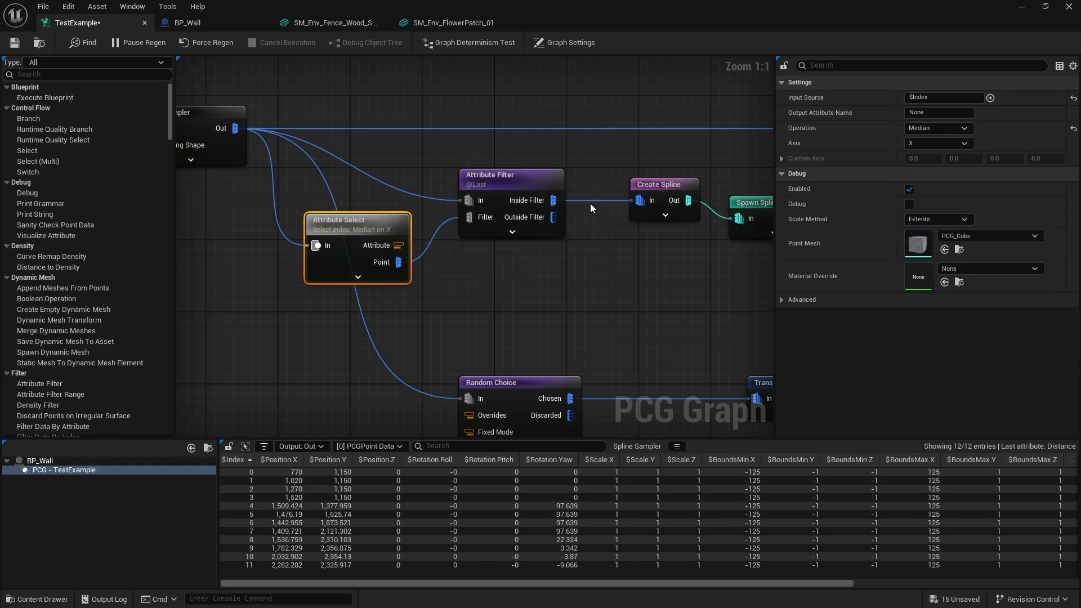
# Inspect the Attribute Select output, showing its single median point at Distance 1,500
pyautogui.rightClick(349, 231)
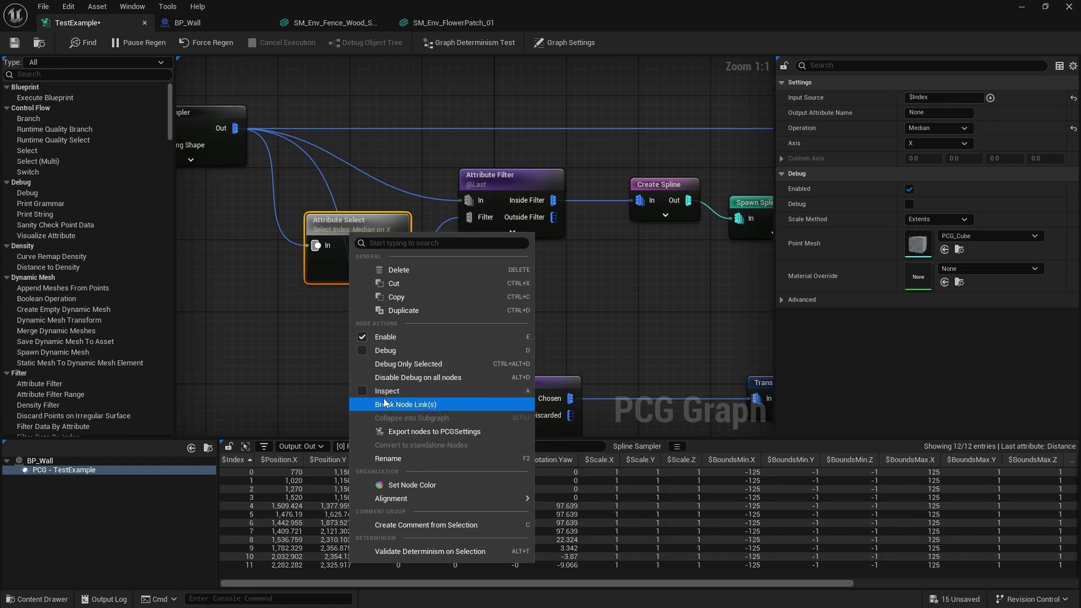
pyautogui.click(366, 404)
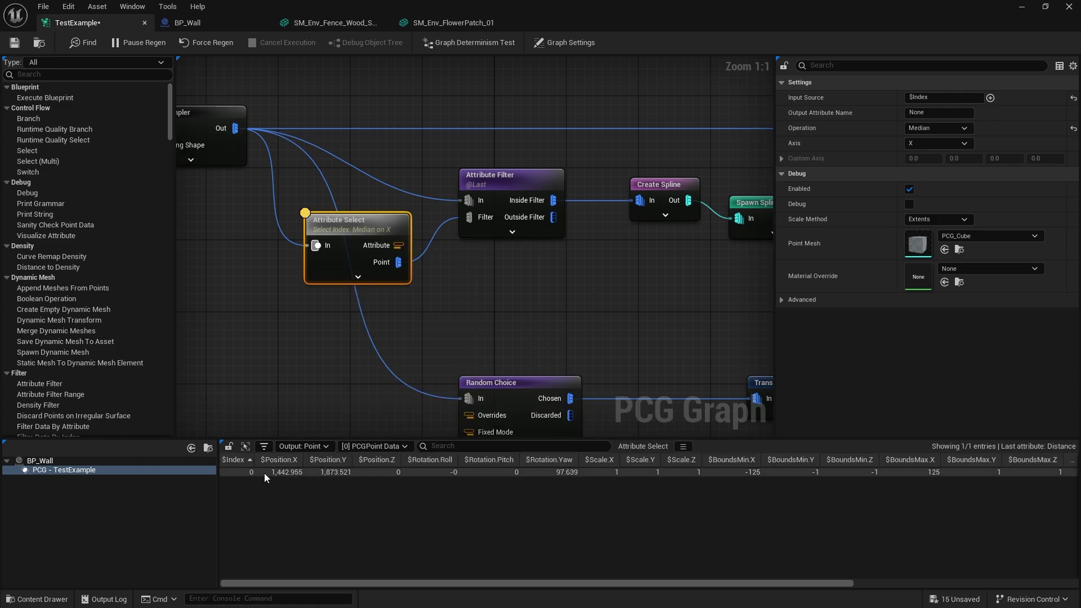
pyautogui.moveTo(440, 581); pyautogui.dragTo(957, 585)
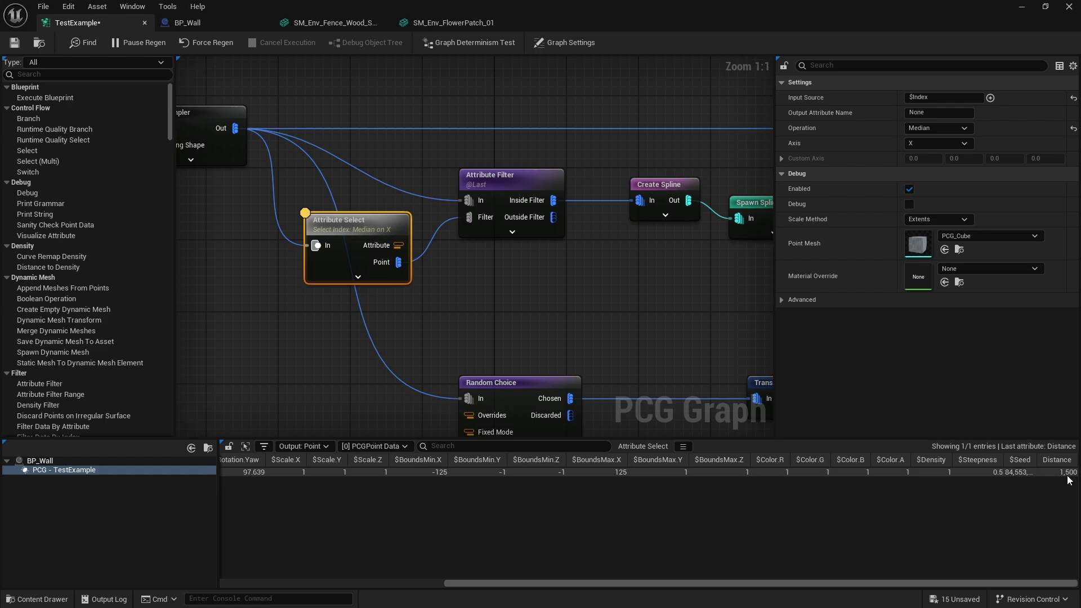
# Compare the Attribute Filter, Spline Sampler, Attribute Select and Spawn Spline Mesh settings in turn
pyautogui.click(504, 192)
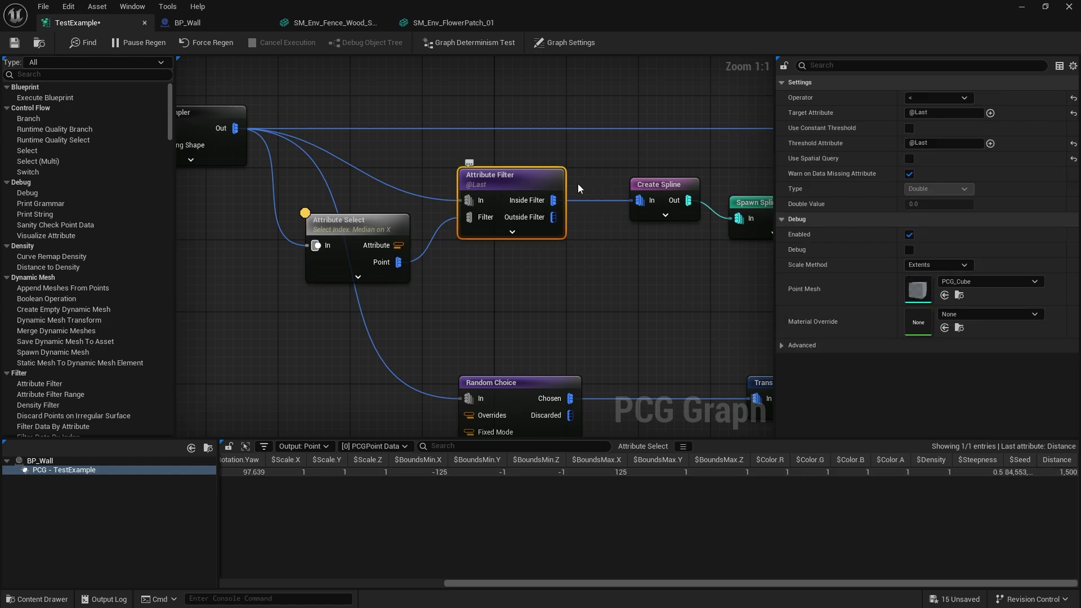
pyautogui.click(207, 122)
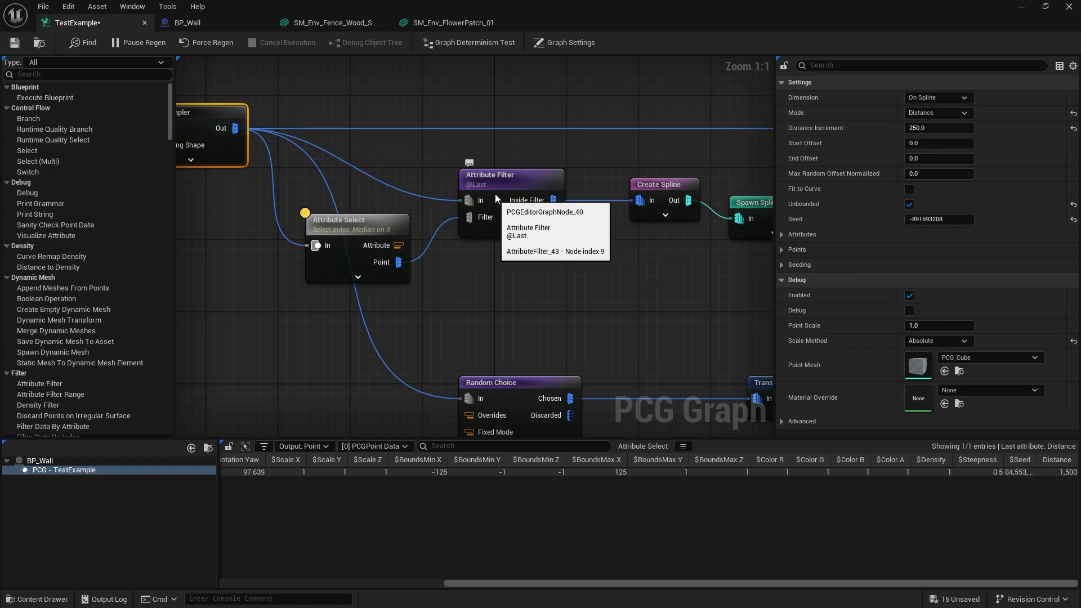
pyautogui.click(376, 219)
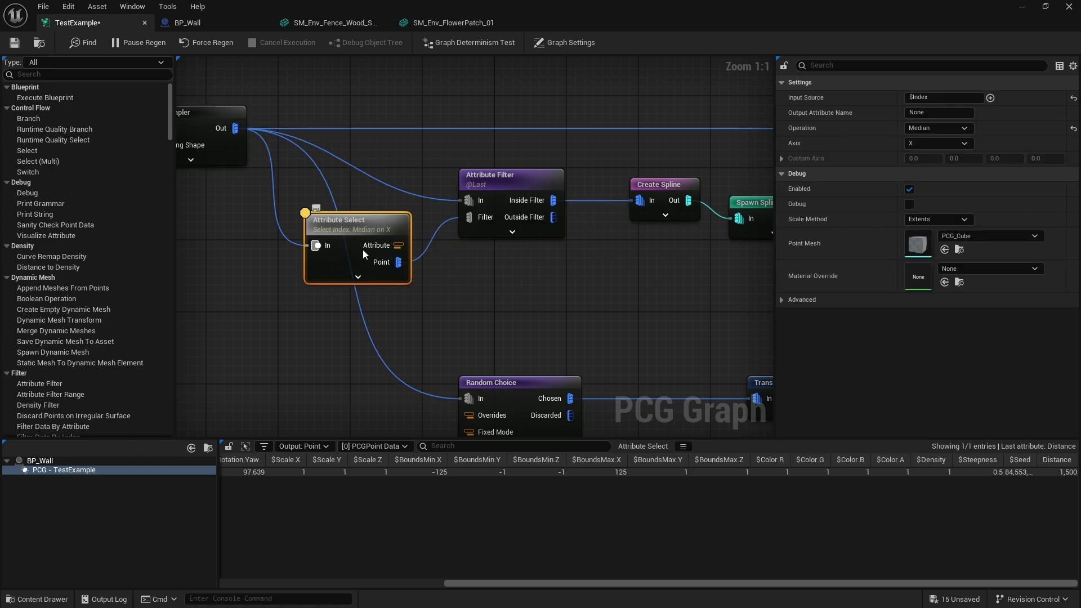
pyautogui.click(538, 198)
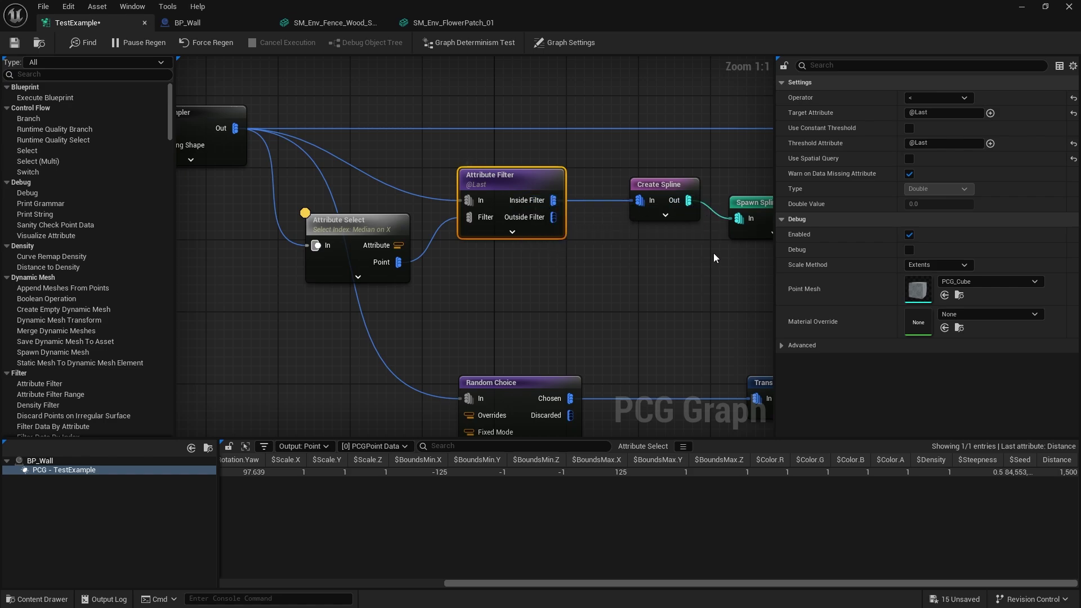
pyautogui.moveTo(714, 248); pyautogui.dragTo(535, 246, button='right')
pyautogui.click(603, 188)
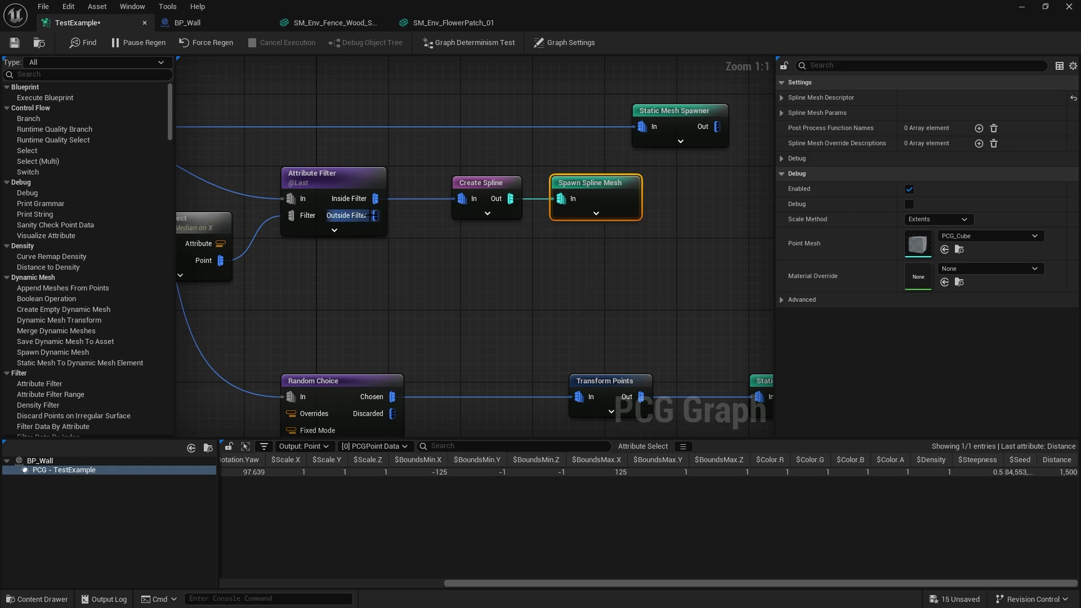
pyautogui.moveTo(451, 243)
pyautogui.mouseDown(button='right')
pyautogui.moveTo(484, 232)
pyautogui.moveTo(450, 241)
pyautogui.mouseUp(button='right')
pyautogui.moveTo(370, 230); pyautogui.dragTo(443, 260, button='right')
pyautogui.moveTo(719, 247); pyautogui.dragTo(602, 198)
pyautogui.click(700, 246)
pyautogui.hotkey('ctrl', 'd')
pyautogui.moveTo(603, 292); pyautogui.dragTo(482, 231)
pyautogui.click(14, 42)
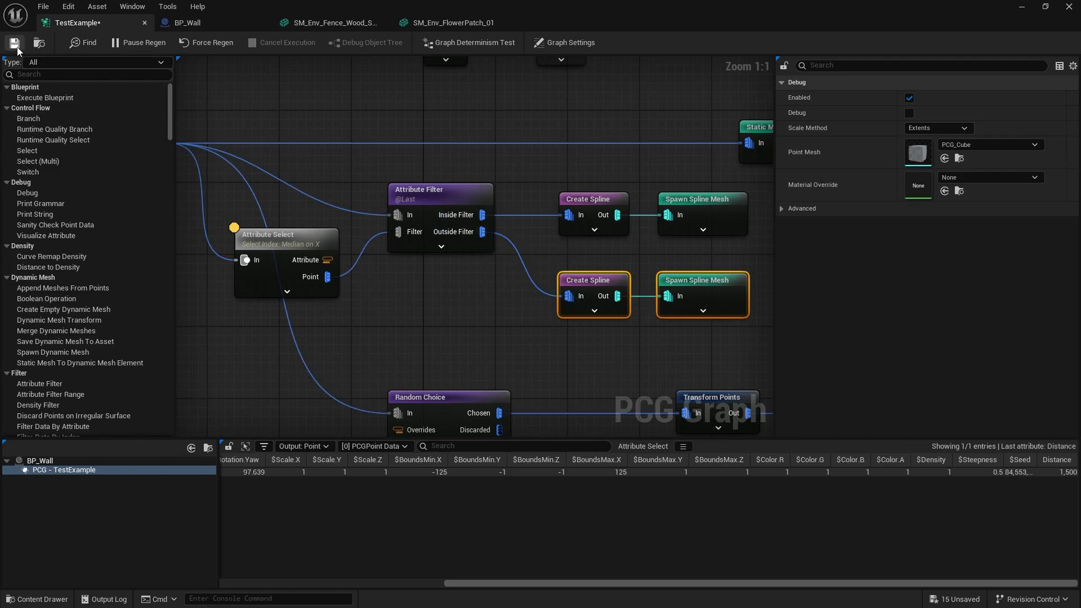
pyautogui.click(565, 42)
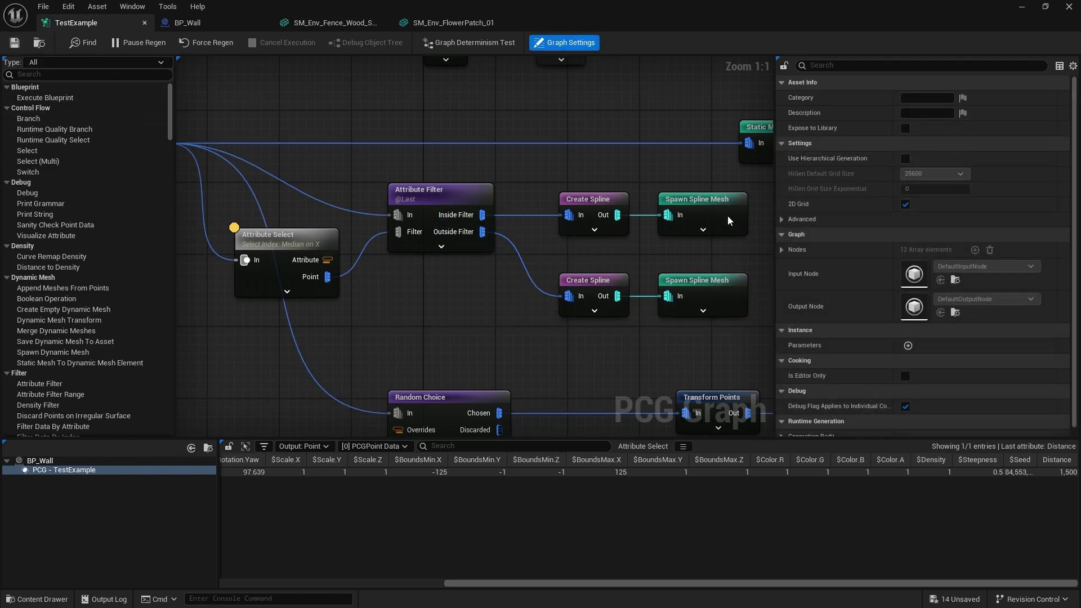
pyautogui.click(1022, 7)
pyautogui.moveTo(388, 300); pyautogui.dragTo(324, 277, button='right')
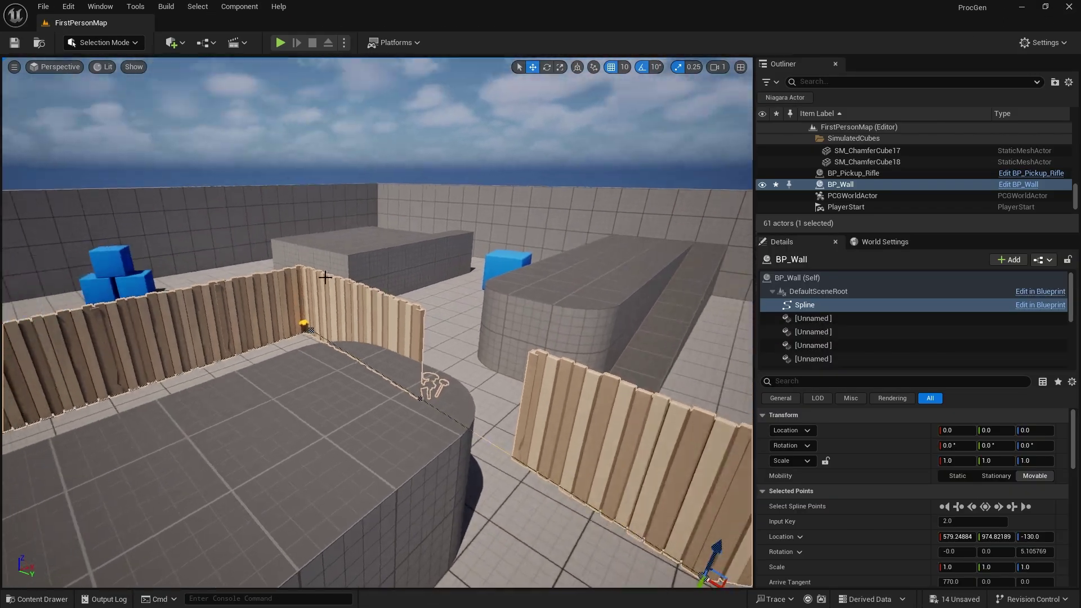
pyautogui.moveTo(420, 331)
pyautogui.mouseDown(button='right')
pyautogui.moveTo(484, 339)
pyautogui.moveTo(495, 329)
pyautogui.moveTo(549, 372)
pyautogui.moveTo(420, 382)
pyautogui.moveTo(507, 379)
pyautogui.moveTo(580, 396)
pyautogui.moveTo(403, 327)
pyautogui.moveTo(420, 319)
pyautogui.mouseUp(button='right')
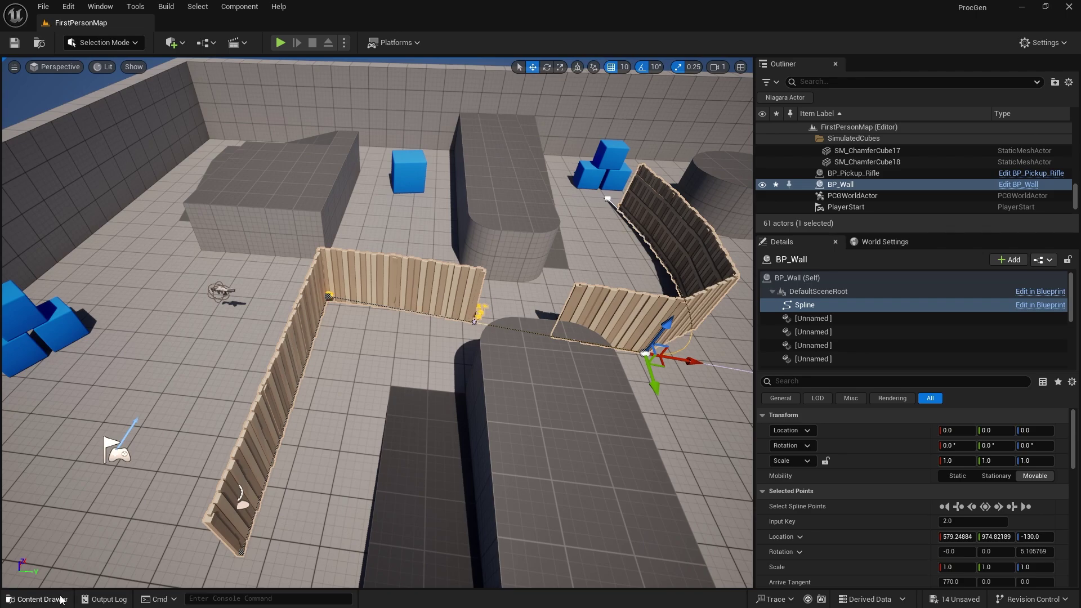
pyautogui.click(37, 599)
pyautogui.doubleClick(613, 342)
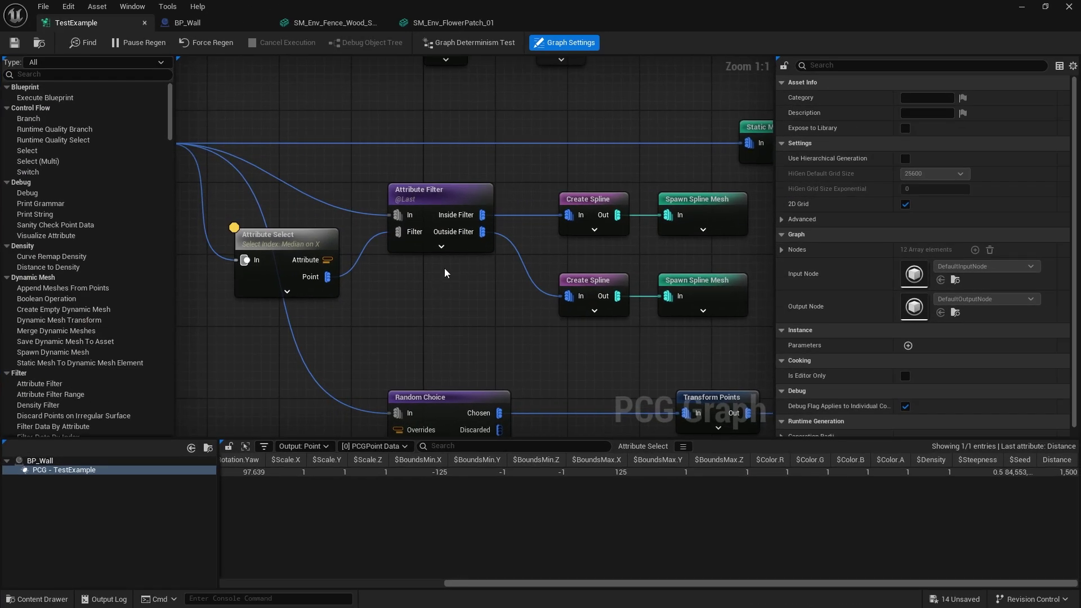
pyautogui.moveTo(437, 272); pyautogui.dragTo(578, 221, button='right')
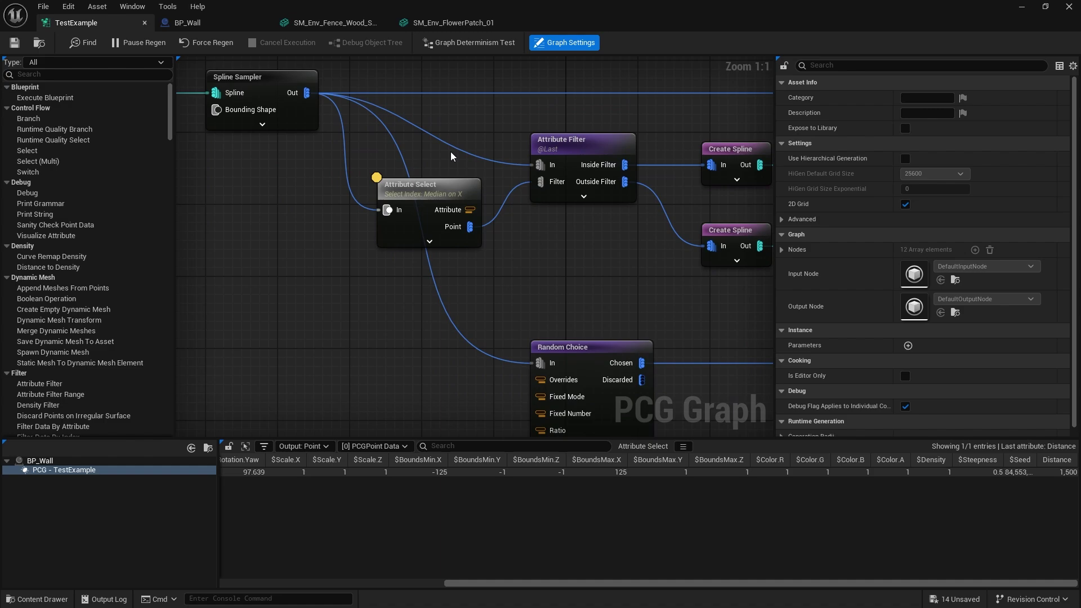
pyautogui.click(449, 193)
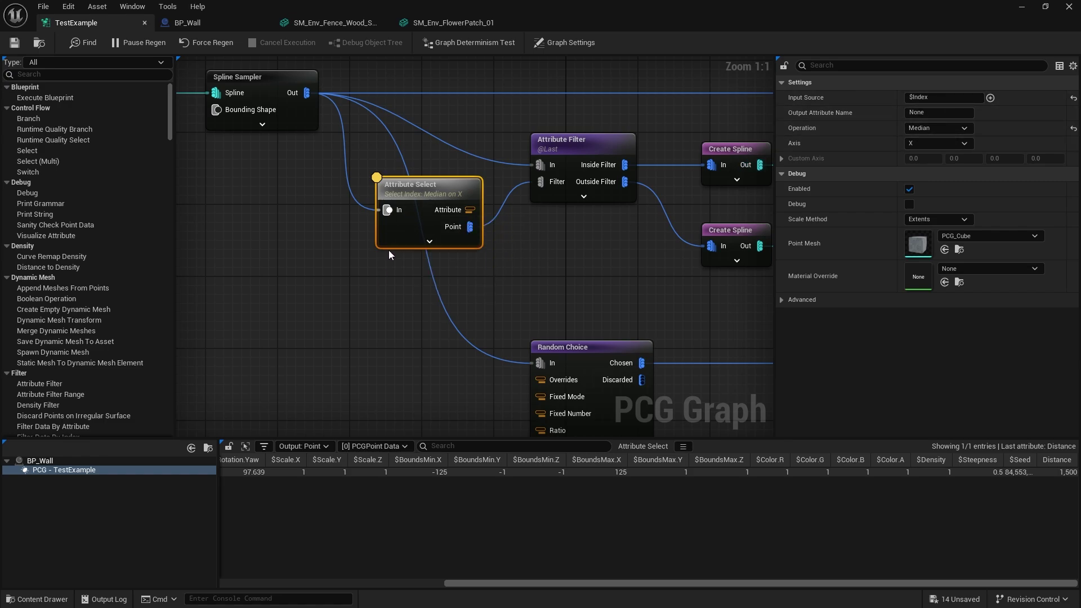
pyautogui.moveTo(362, 246); pyautogui.dragTo(407, 278, button='right')
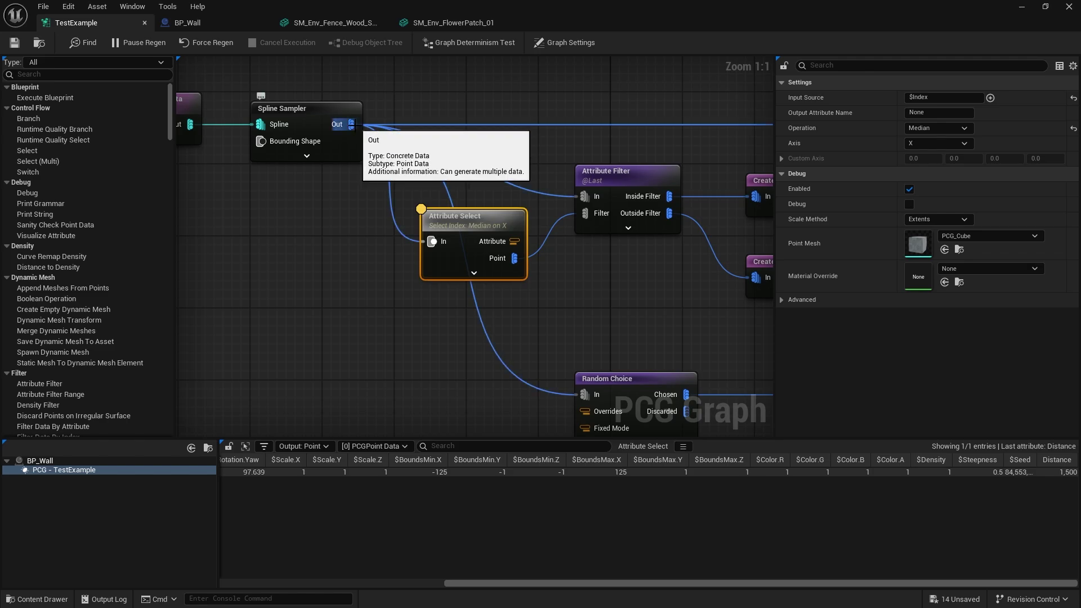
pyautogui.click(471, 184)
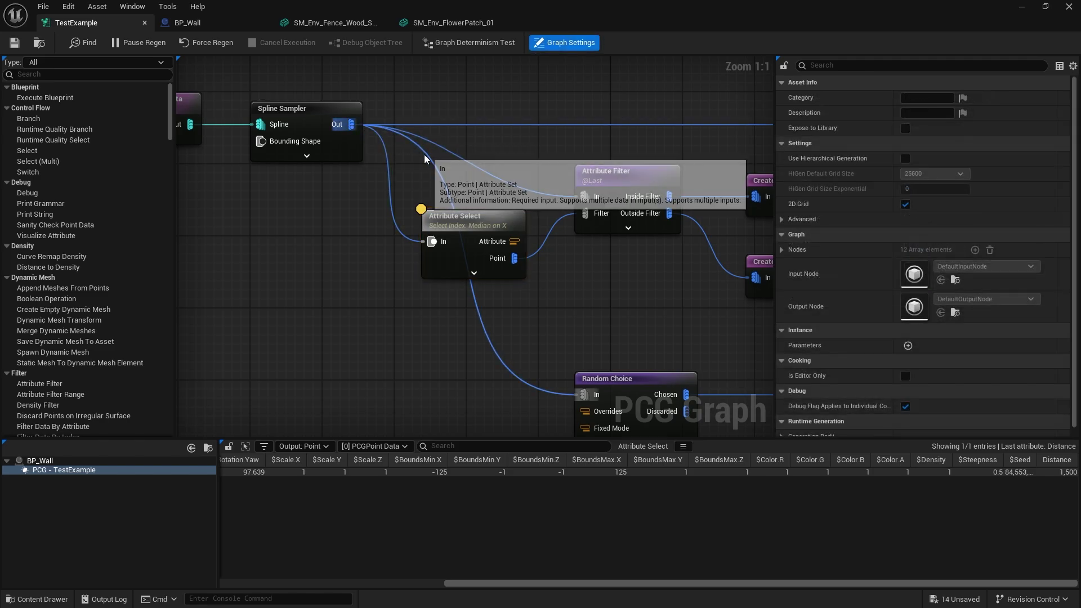
# Add a Get Attribute From Point Index node fed by the Spline Sampler's Out
pyautogui.moveTo(351, 124); pyautogui.dragTo(358, 279)
pyautogui.write('selec')
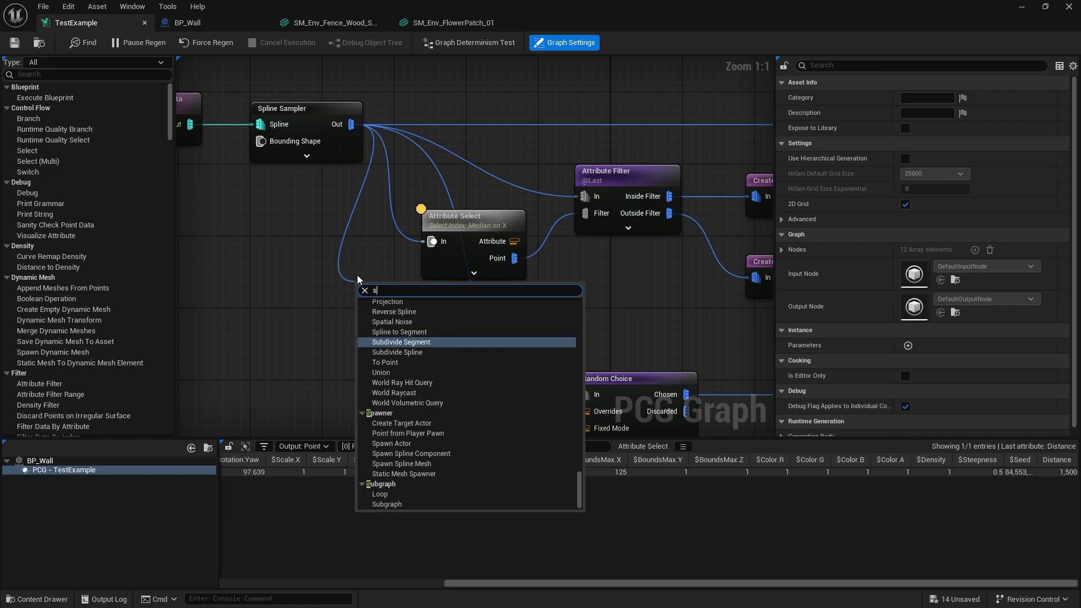
pyautogui.press('BackSpace')
pyautogui.press('BackSpace')
pyautogui.press('BackSpace')
pyautogui.press('BackSpace')
pyautogui.press('BackSpace')
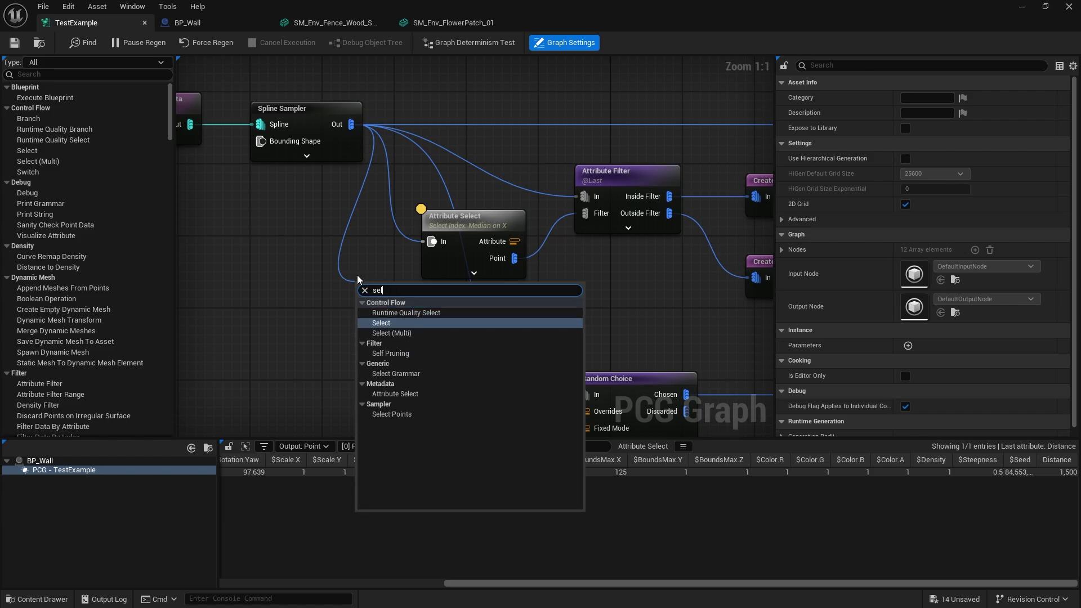
pyautogui.write('attribut')
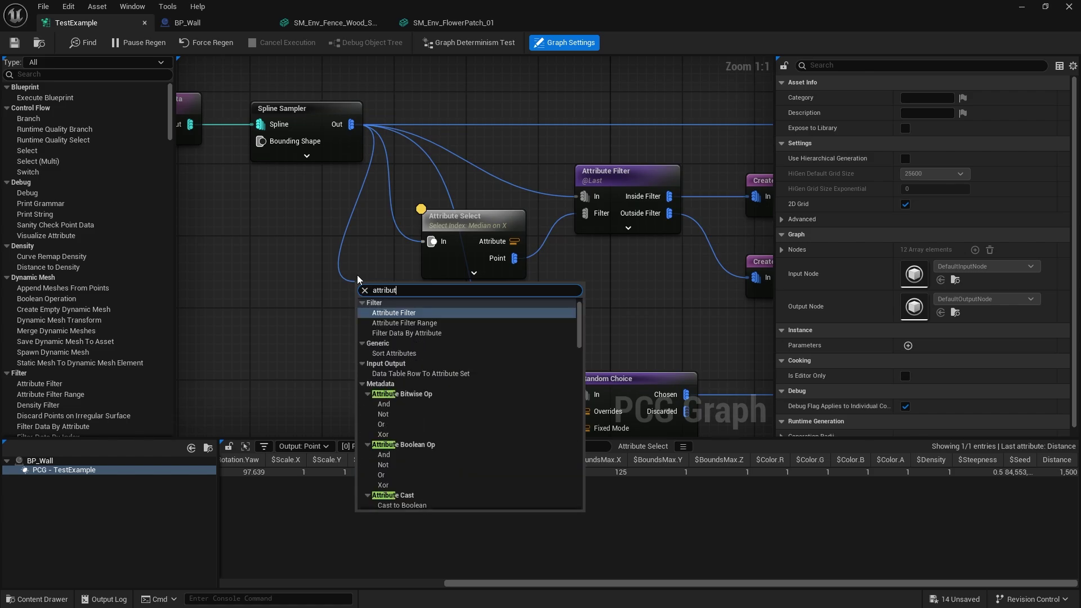
pyautogui.write('e poin')
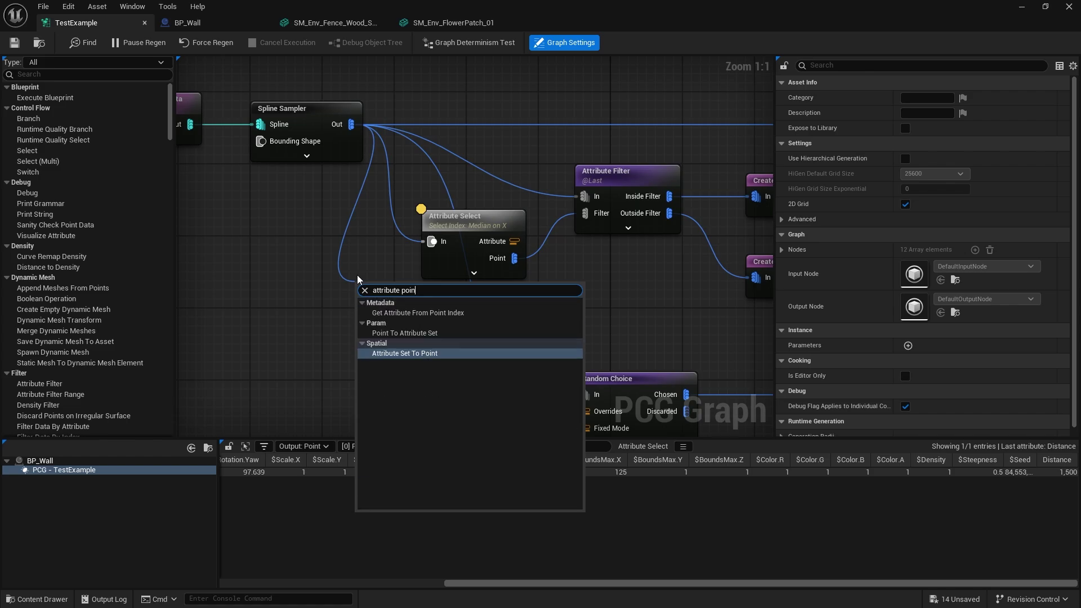
pyautogui.click(459, 313)
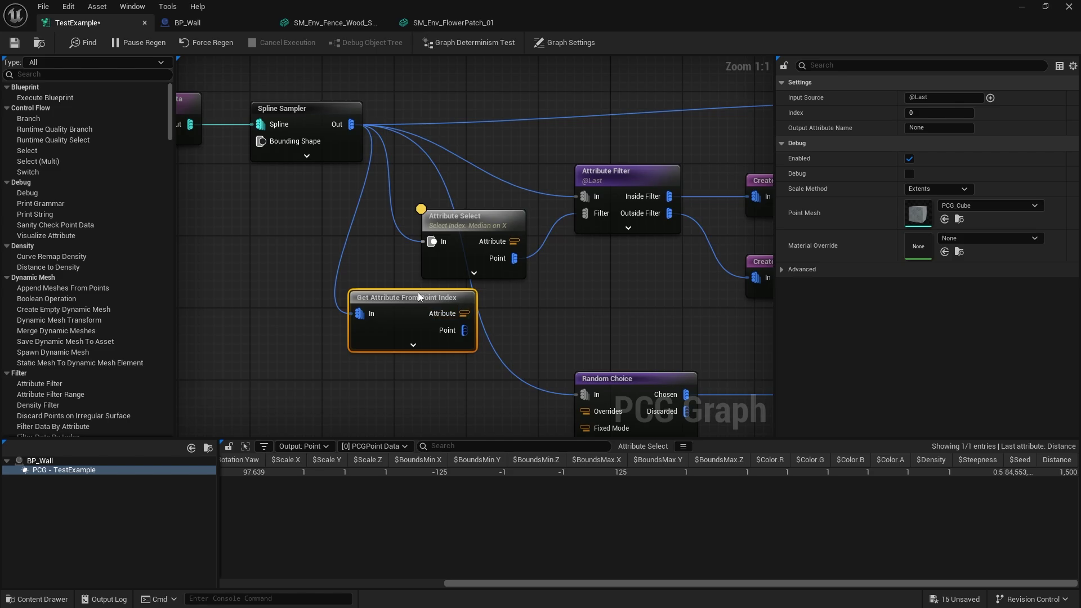
pyautogui.moveTo(420, 291); pyautogui.dragTo(438, 301)
pyautogui.click(454, 217)
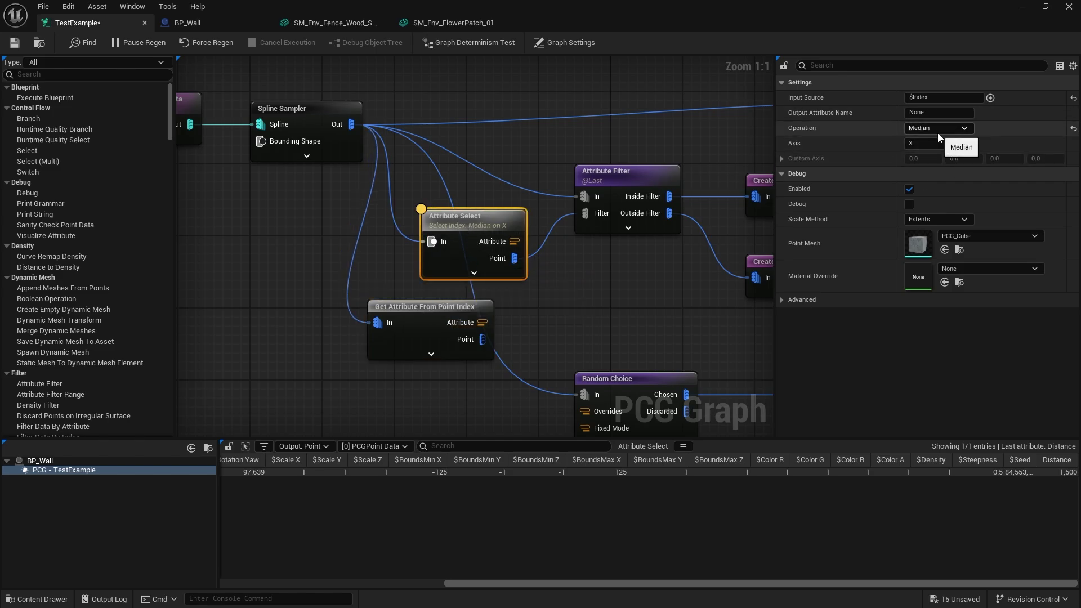
pyautogui.click(455, 311)
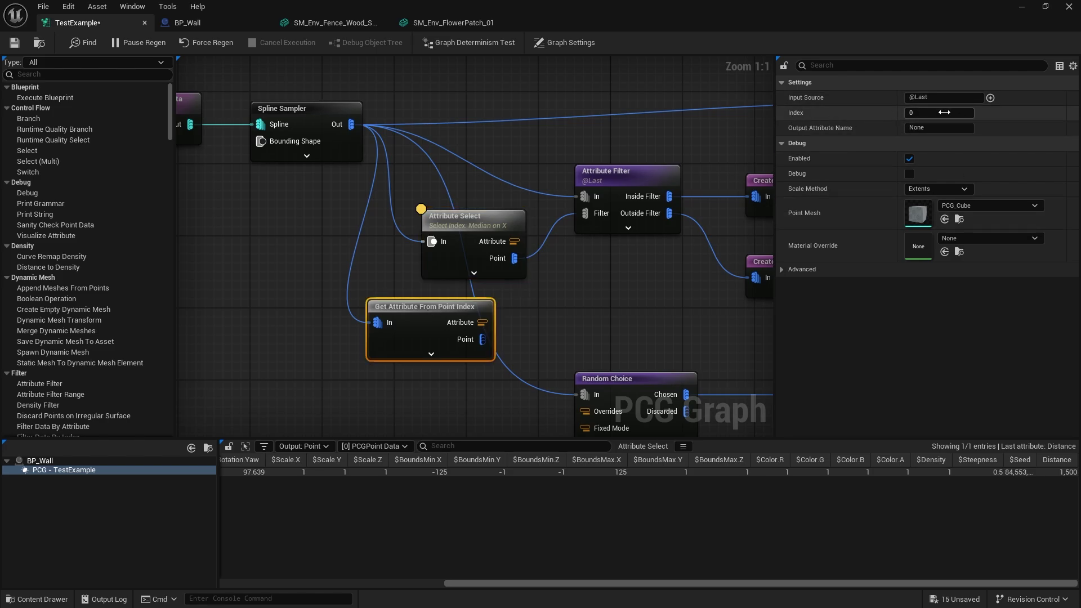
pyautogui.moveTo(439, 311); pyautogui.dragTo(588, 215)
# Delete Attribute Select, put the new node in its place with Index 3, and save
pyautogui.moveTo(459, 240); pyautogui.dragTo(455, 193)
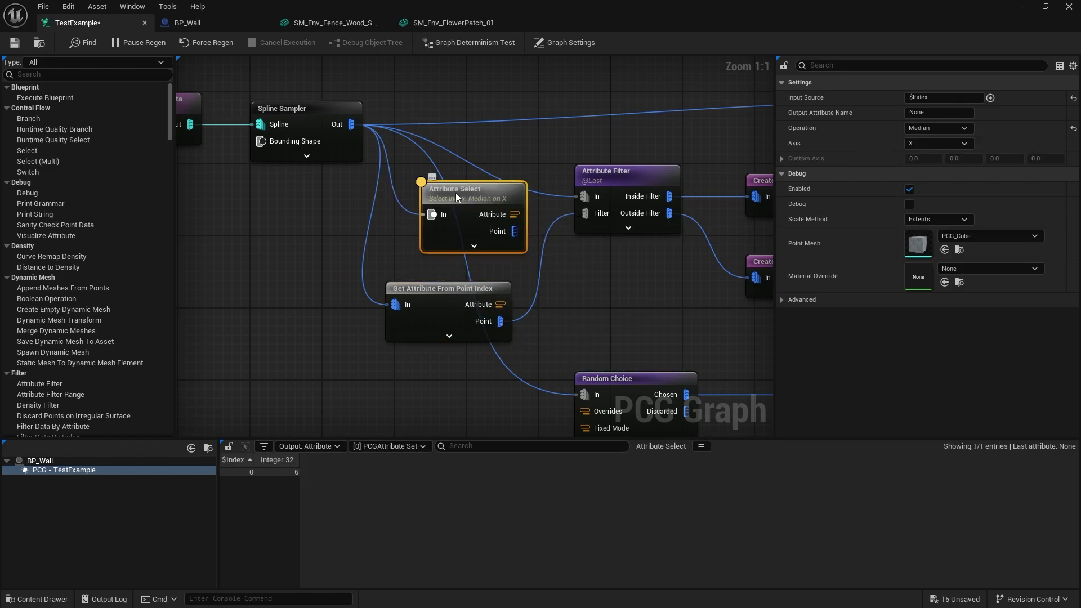
pyautogui.press('Delete')
pyautogui.moveTo(425, 291); pyautogui.dragTo(454, 237)
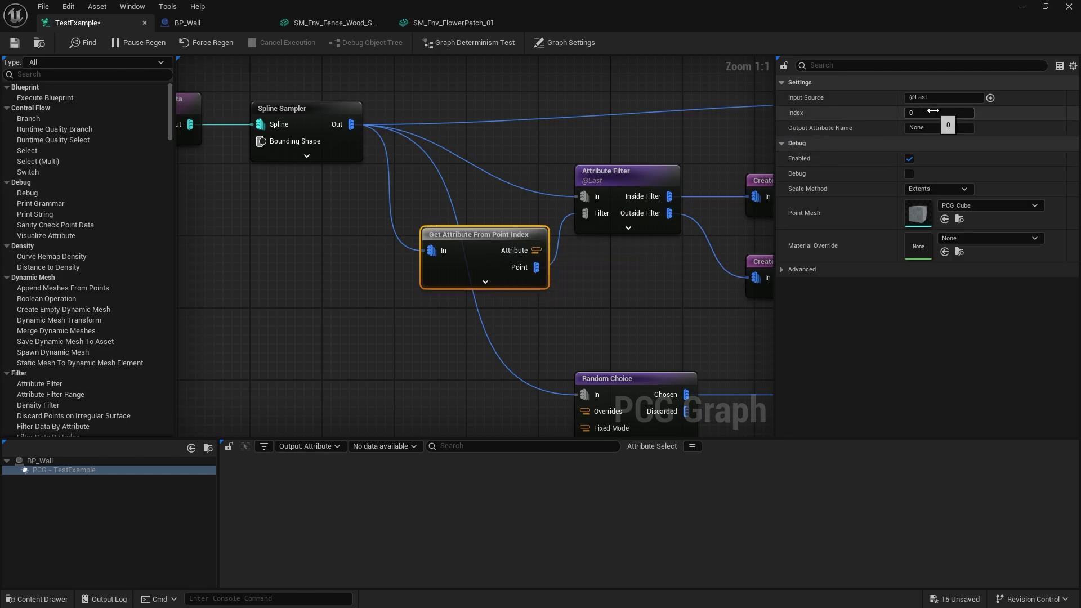
pyautogui.click(965, 113)
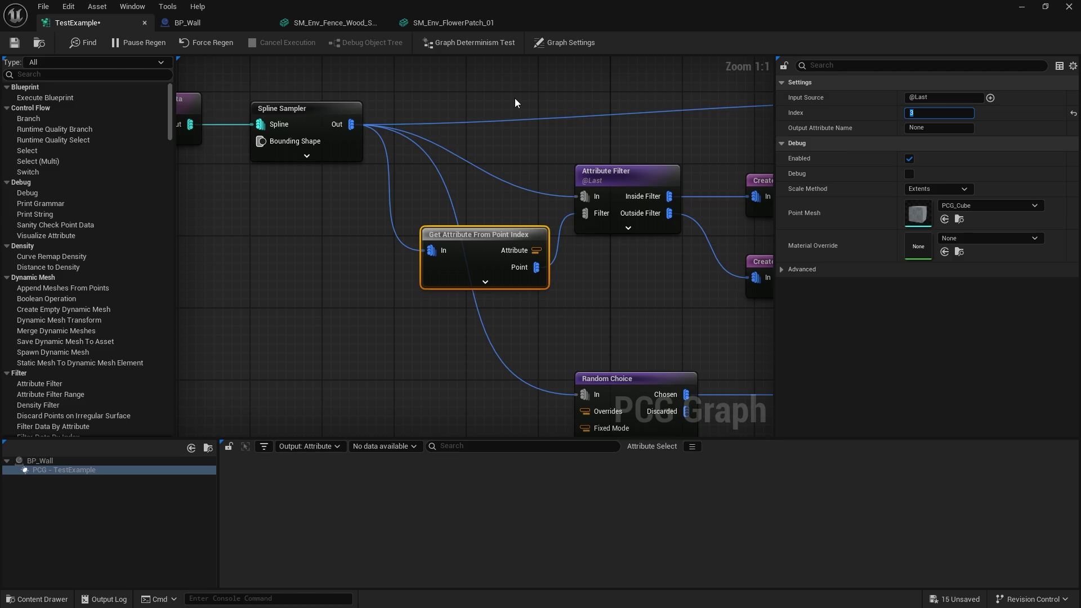
pyautogui.click(18, 42)
# Restore the graph window, orbit the level view to inspect the fence gap, then maximize the TestExample graph again
pyautogui.doubleClick(474, 14)
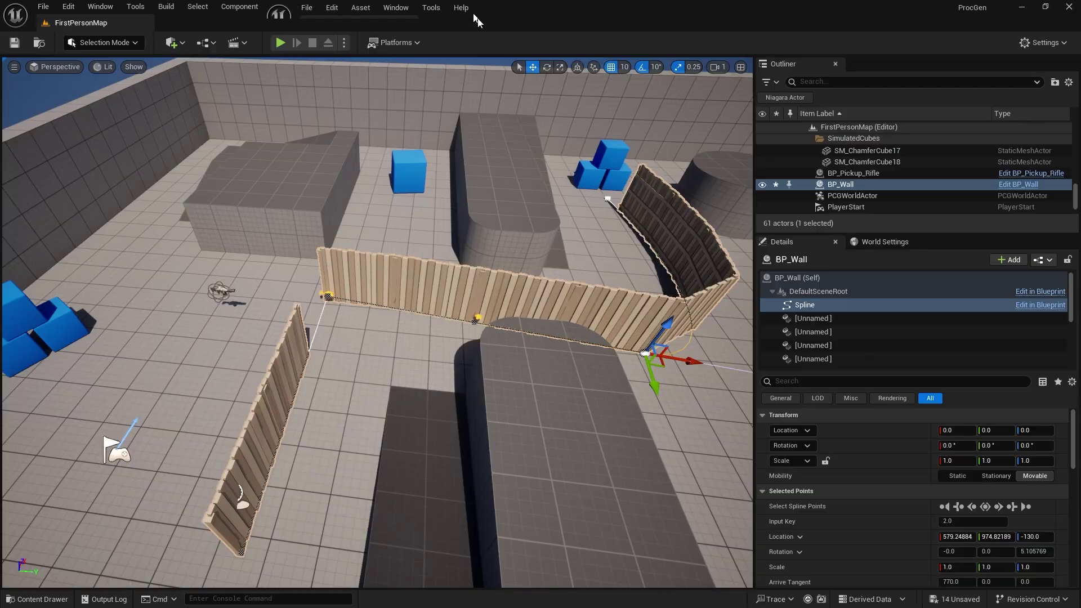
pyautogui.moveTo(409, 338); pyautogui.dragTo(321, 357, button='right')
pyautogui.moveTo(455, 322); pyautogui.dragTo(520, 326, button='right')
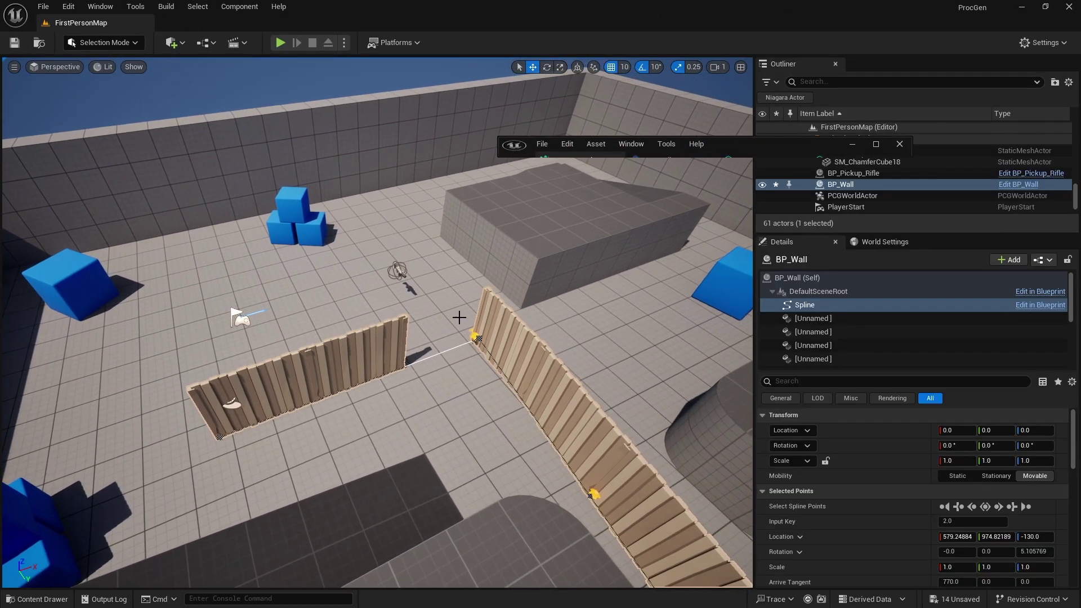
pyautogui.doubleClick(798, 145)
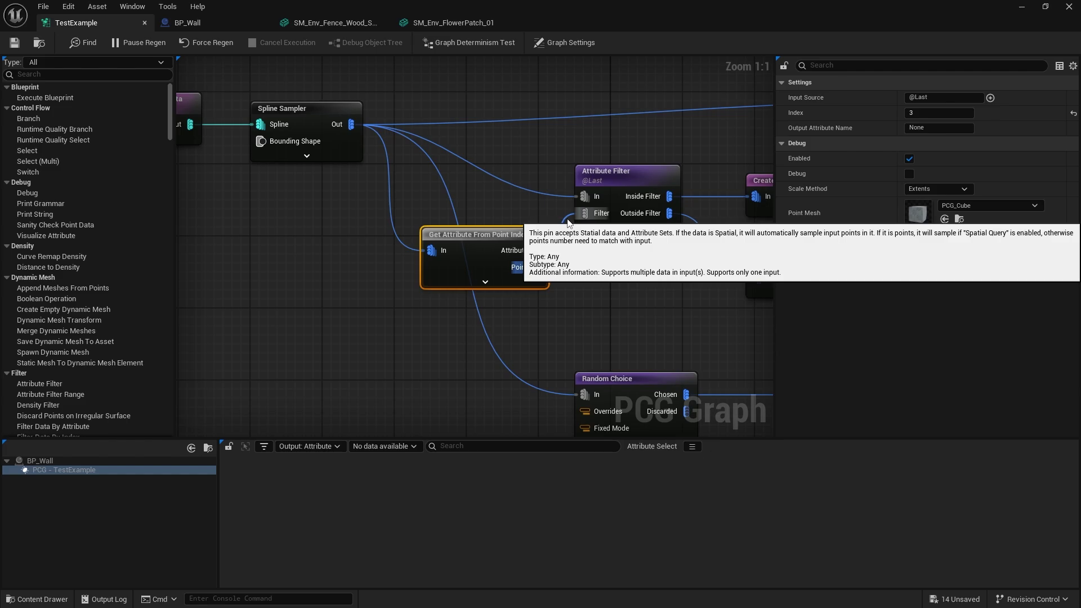
# Expand the Get Attribute From Point Index node to reveal its Overrides, Input Source and Index pins
pyautogui.click(484, 281)
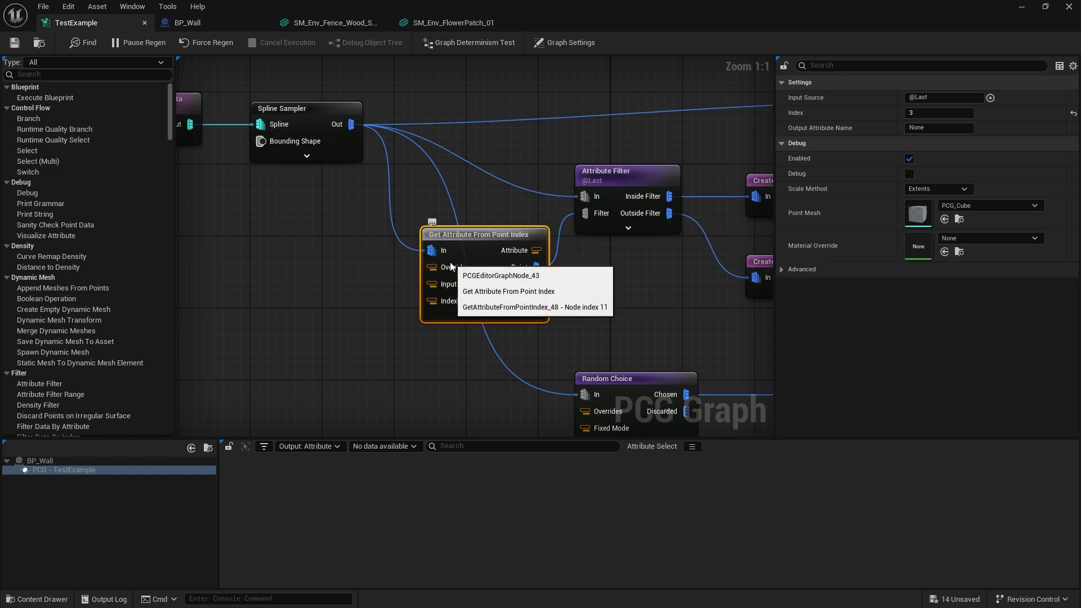
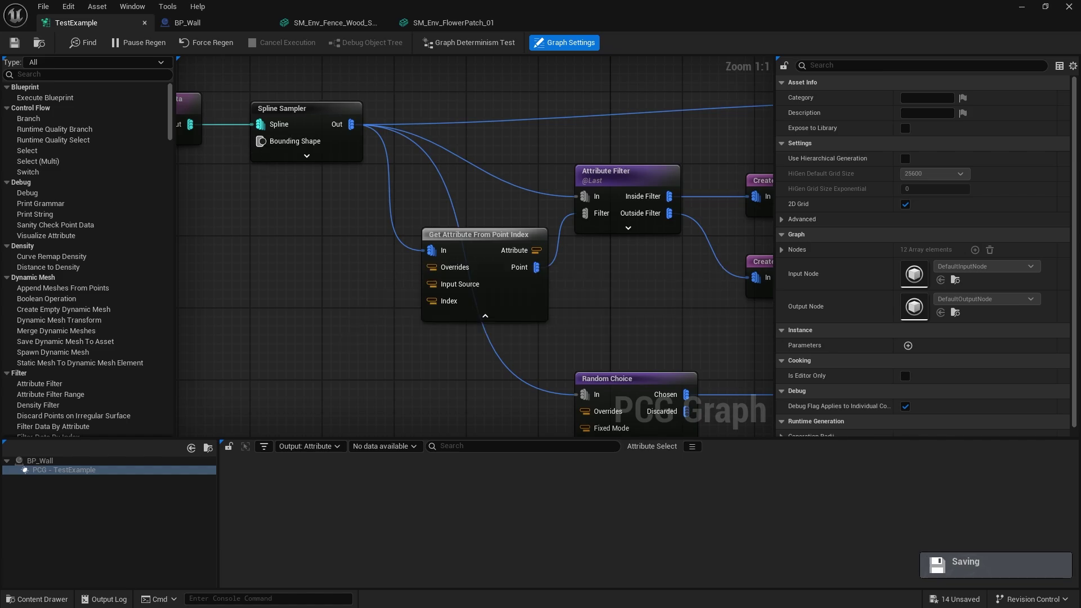
# Pan the graph to the left-hand nodes and bring up the node search on empty canvas
pyautogui.moveTo(388, 336); pyautogui.dragTo(462, 318, button='right')
pyautogui.rightClick(349, 264)
# Add a Get Actor Property node ('get act') with Property Name GateIndex
pyautogui.write('get ')
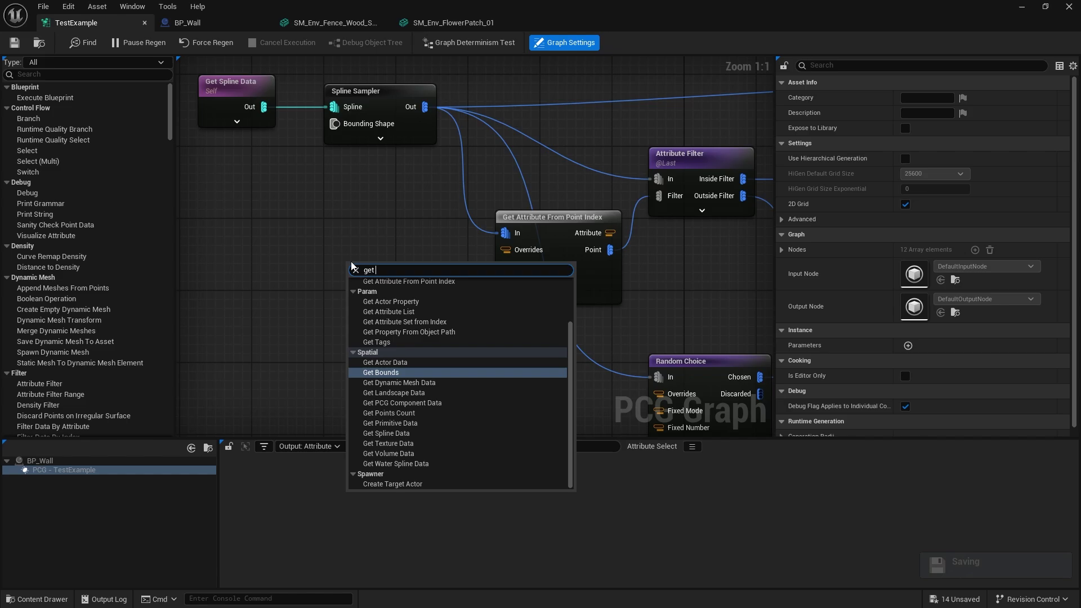
pyautogui.write(' actor')
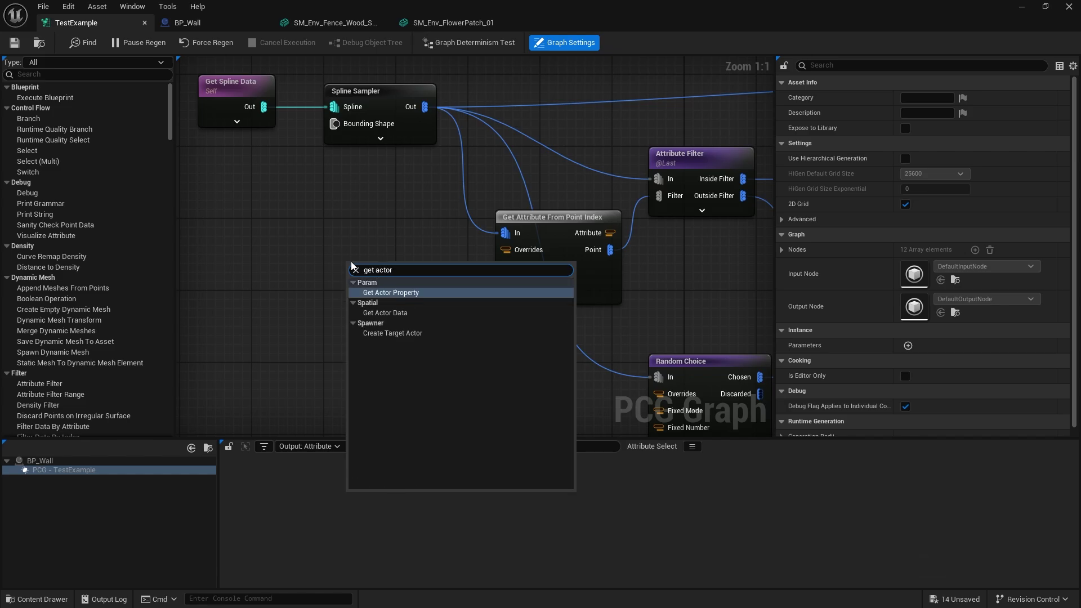
pyautogui.press('Return')
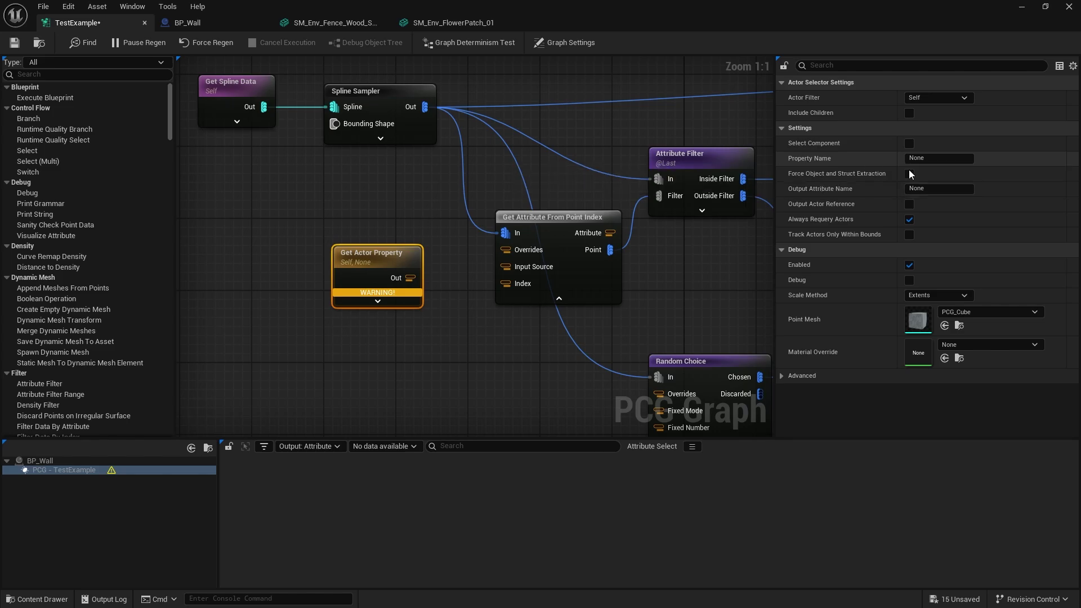
pyautogui.click(931, 163)
pyautogui.write('GateIndex')
pyautogui.press('Return')
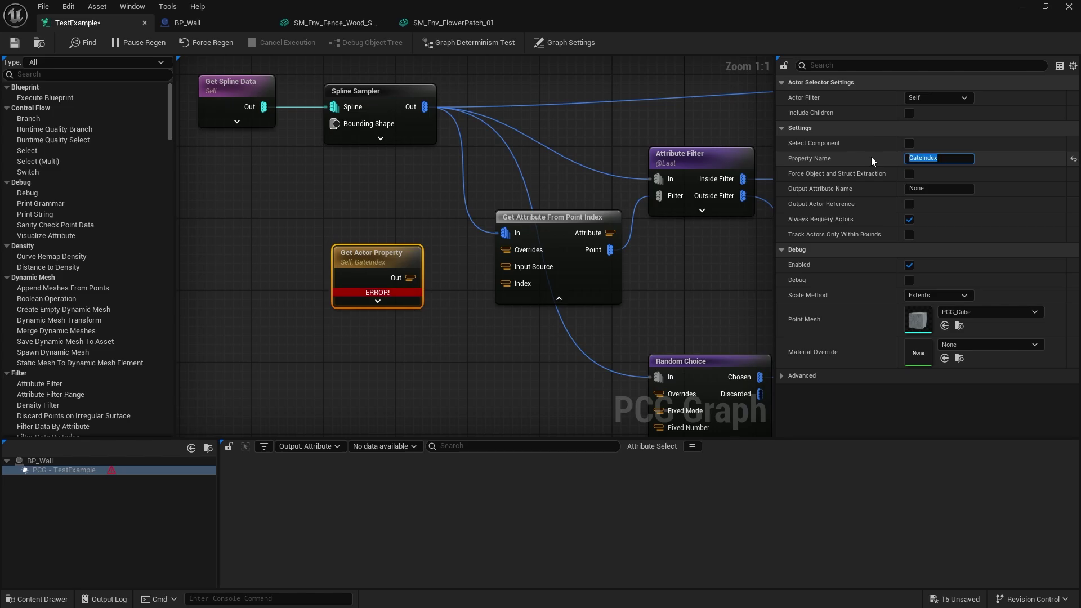
pyautogui.moveTo(388, 259); pyautogui.dragTo(370, 250)
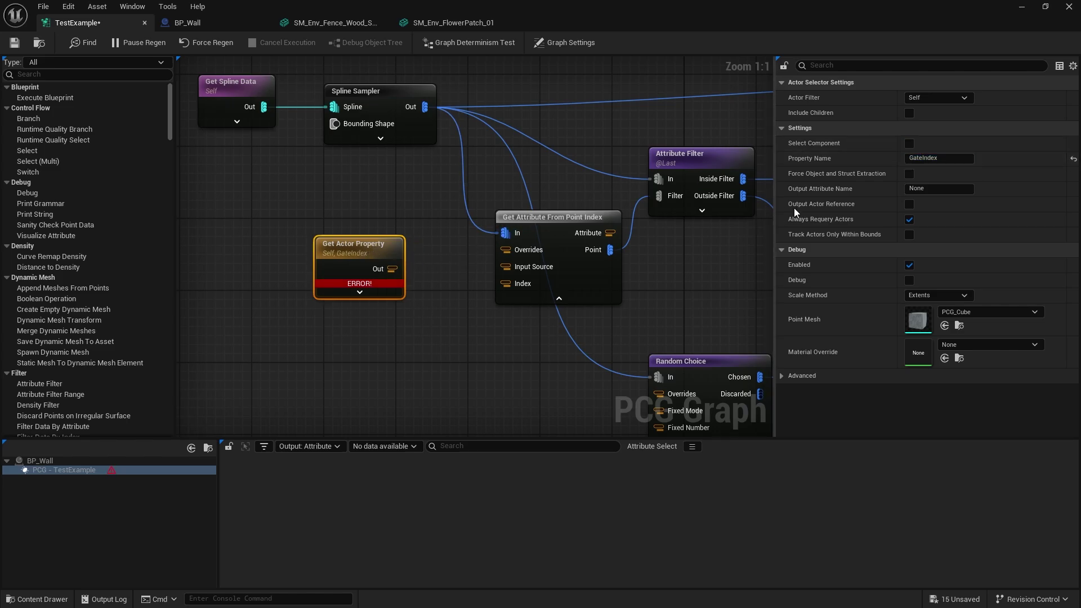
# Set its Output Attribute Name to Index and wire its Out into the Index pin
pyautogui.click(957, 189)
pyautogui.write('Index')
pyautogui.press('Return')
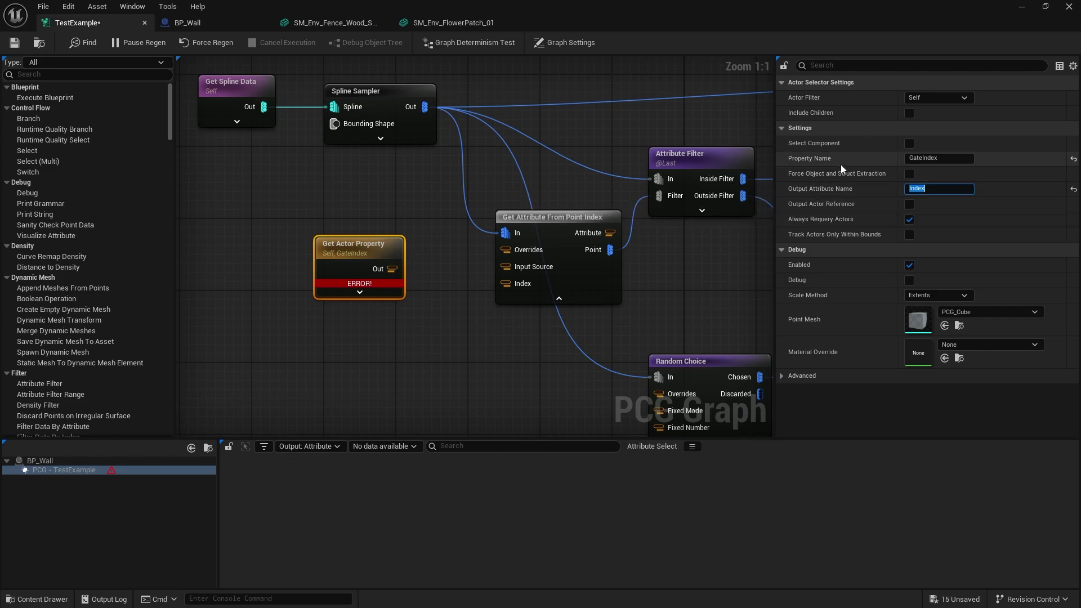
pyautogui.moveTo(390, 267); pyautogui.dragTo(507, 283)
pyautogui.moveTo(369, 253); pyautogui.dragTo(370, 271)
pyautogui.moveTo(349, 302)
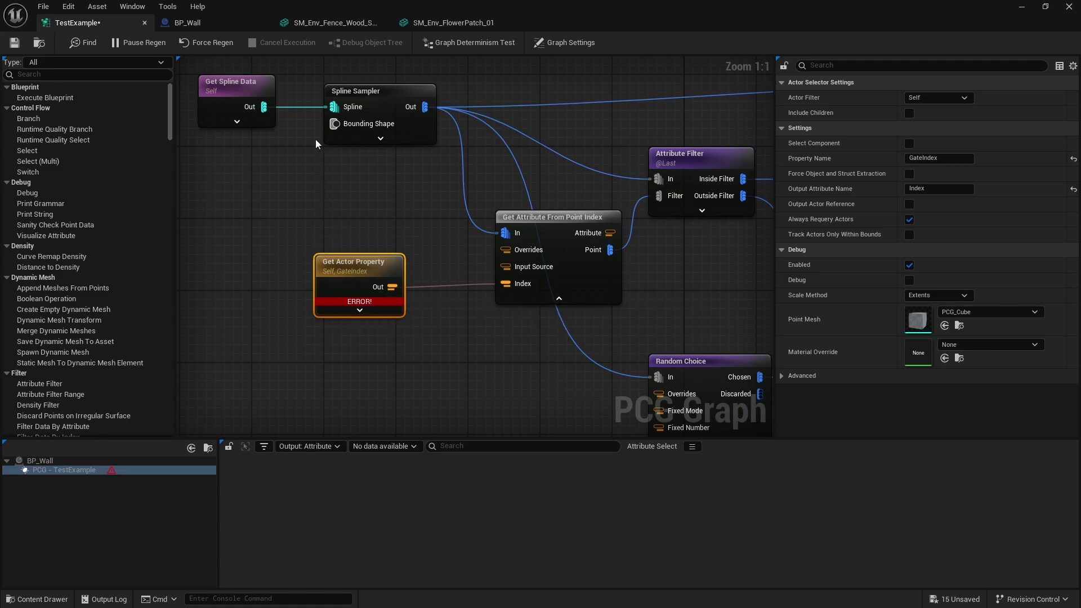
pyautogui.click(212, 26)
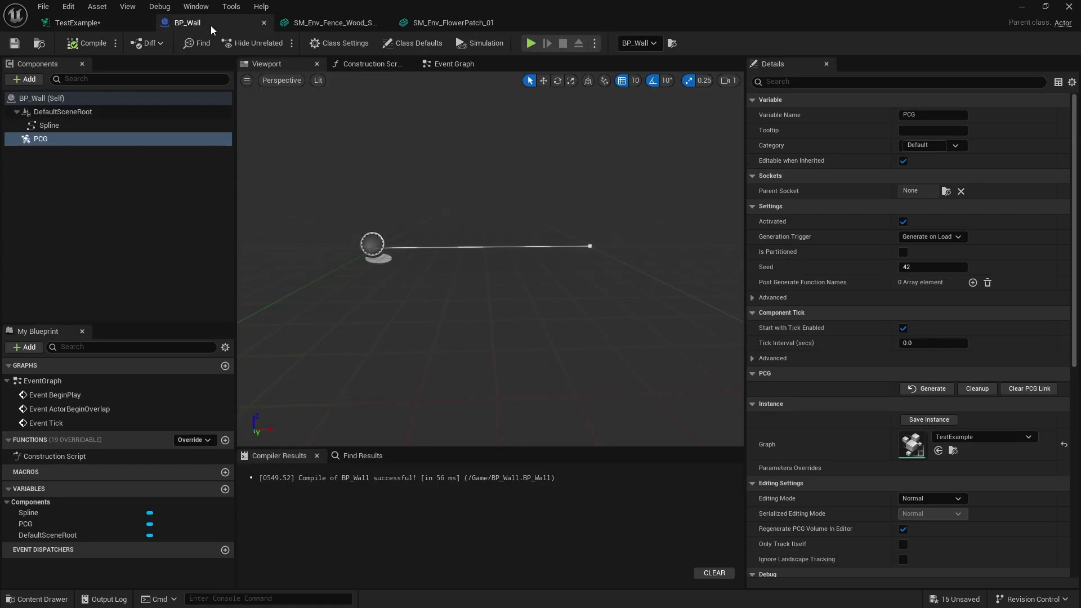
# Add a new Integer variable named GateIndex to BP_Wall
pyautogui.click(225, 489)
pyautogui.write('W')
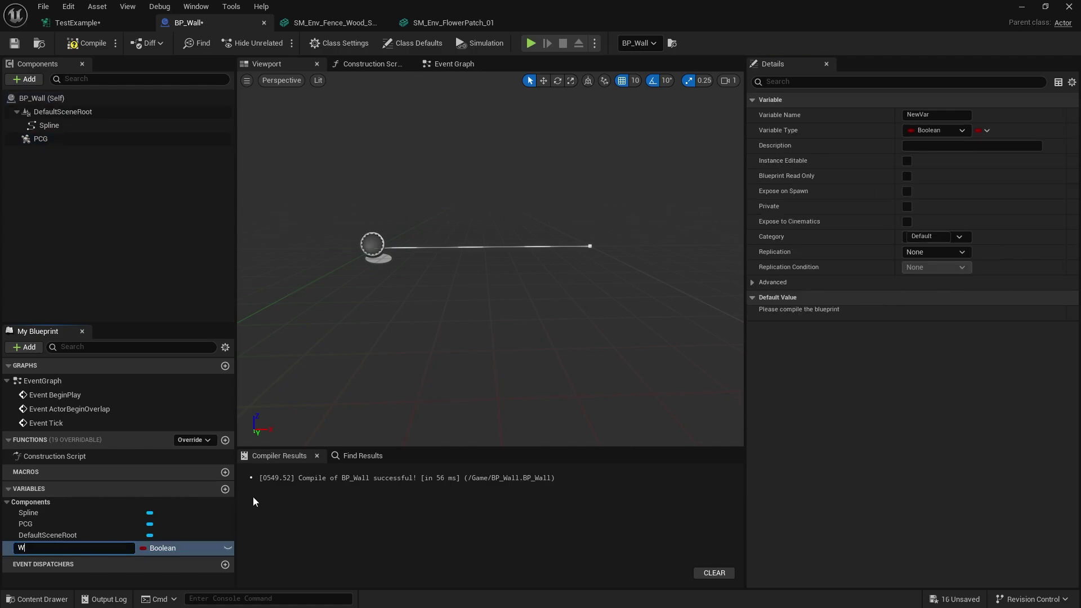
pyautogui.write('a')
pyautogui.press('BackSpace')
pyautogui.press('BackSpace')
pyautogui.write('GateIndex')
pyautogui.press('Return')
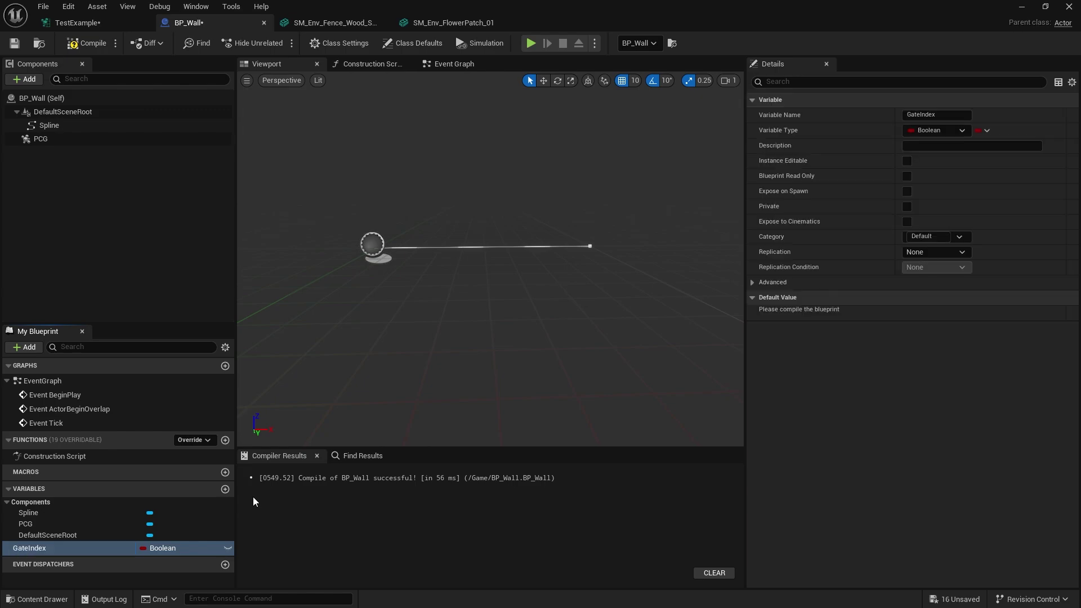
pyautogui.click(938, 131)
pyautogui.click(930, 184)
# Make GateIndex Instance Editable, then compile and save the blueprint
pyautogui.click(89, 43)
pyautogui.click(14, 44)
pyautogui.click(906, 161)
pyautogui.click(89, 43)
pyautogui.click(14, 43)
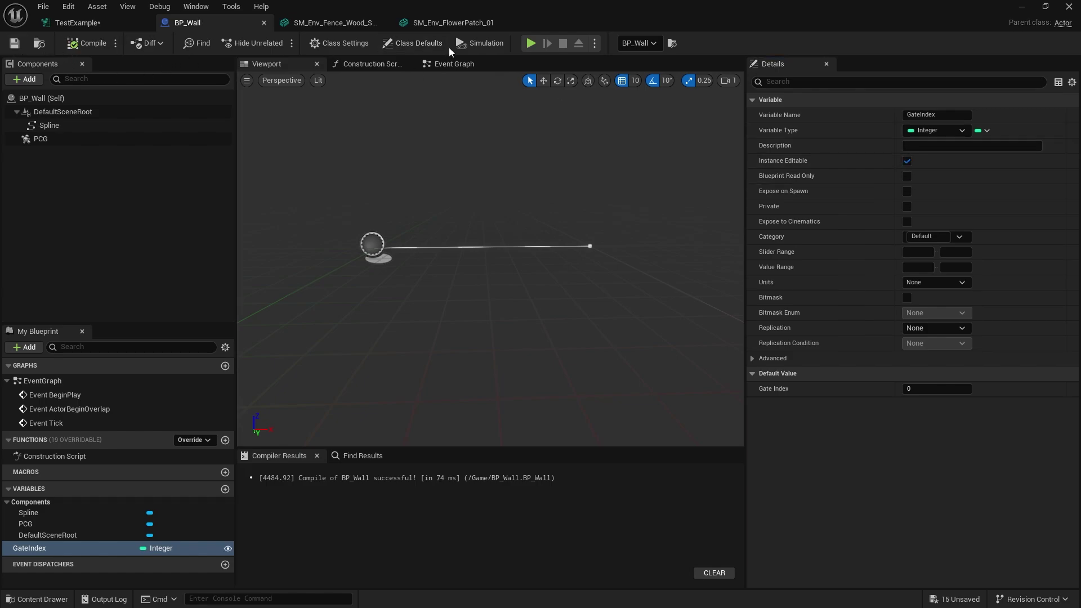
pyautogui.click(85, 23)
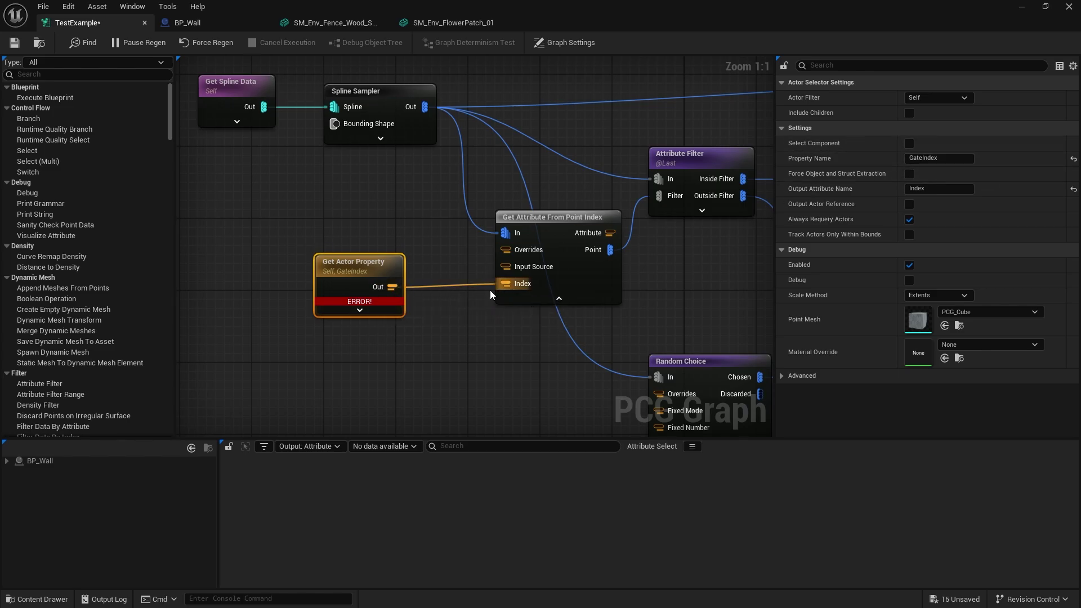
# Replace the erroring Get Actor Property node with a new one pulled from the Index pin
pyautogui.click(14, 42)
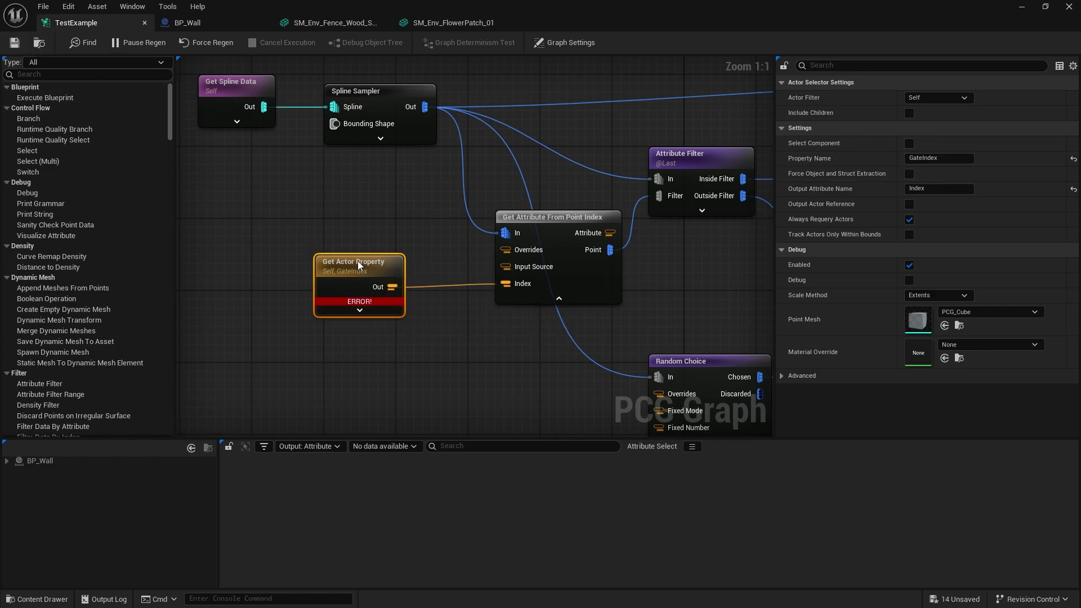
pyautogui.moveTo(361, 272); pyautogui.dragTo(342, 235)
pyautogui.press('Delete')
pyautogui.moveTo(502, 283); pyautogui.dragTo(386, 278)
pyautogui.write('get actor')
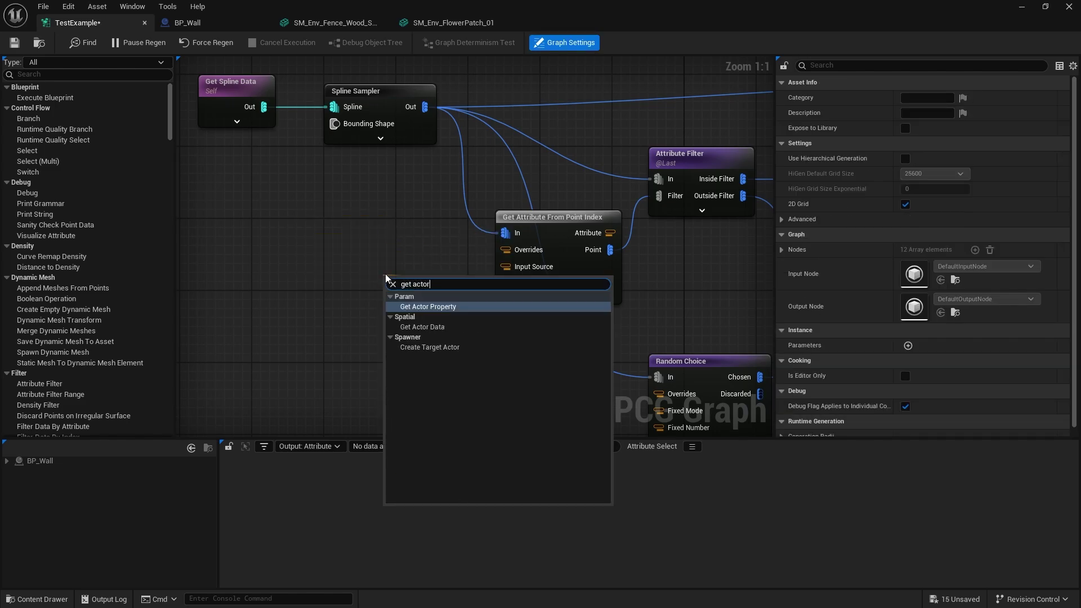
pyautogui.press('Return')
# Set the new node's Property Name to GateIndex, save the graph, and view the fence in the level
pyautogui.click(938, 159)
pyautogui.write('GateIndex')
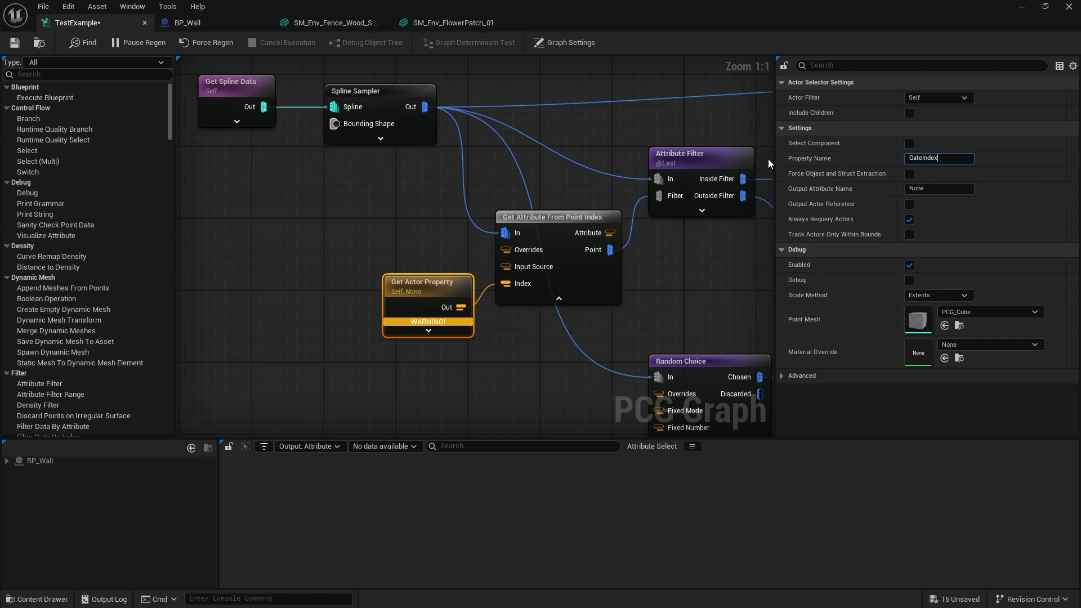
pyautogui.press('Return')
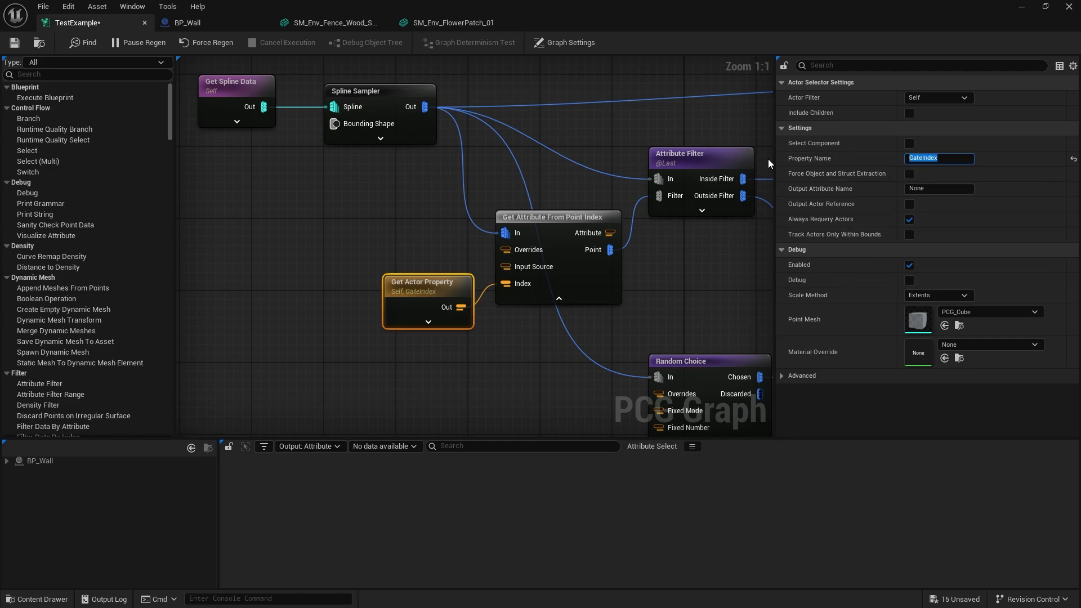
pyautogui.click(331, 314)
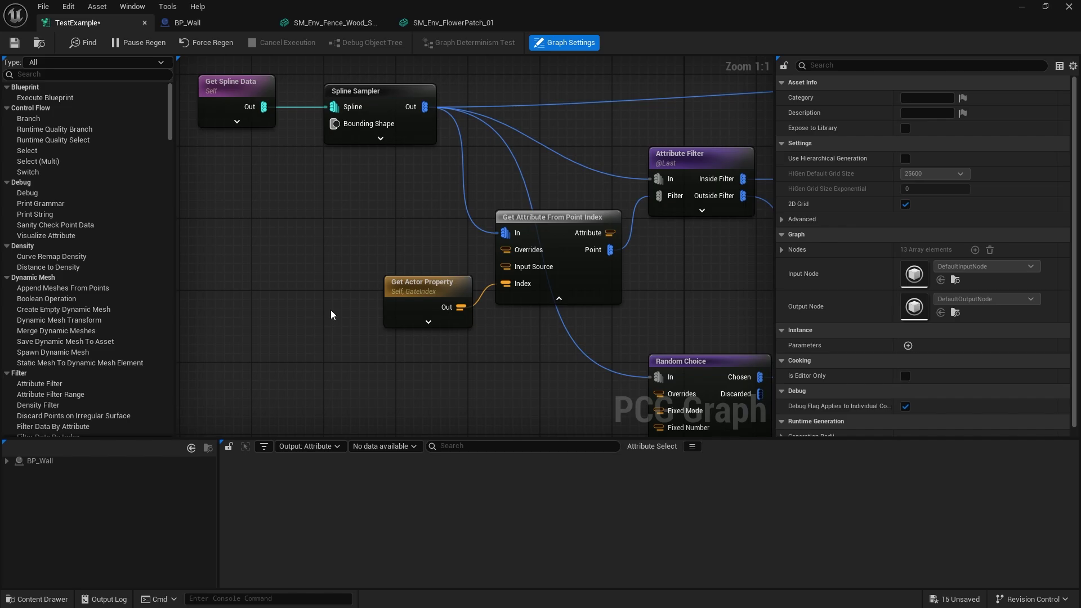
pyautogui.moveTo(407, 292); pyautogui.dragTo(363, 314)
pyautogui.moveTo(558, 316); pyautogui.dragTo(372, 360, button='right')
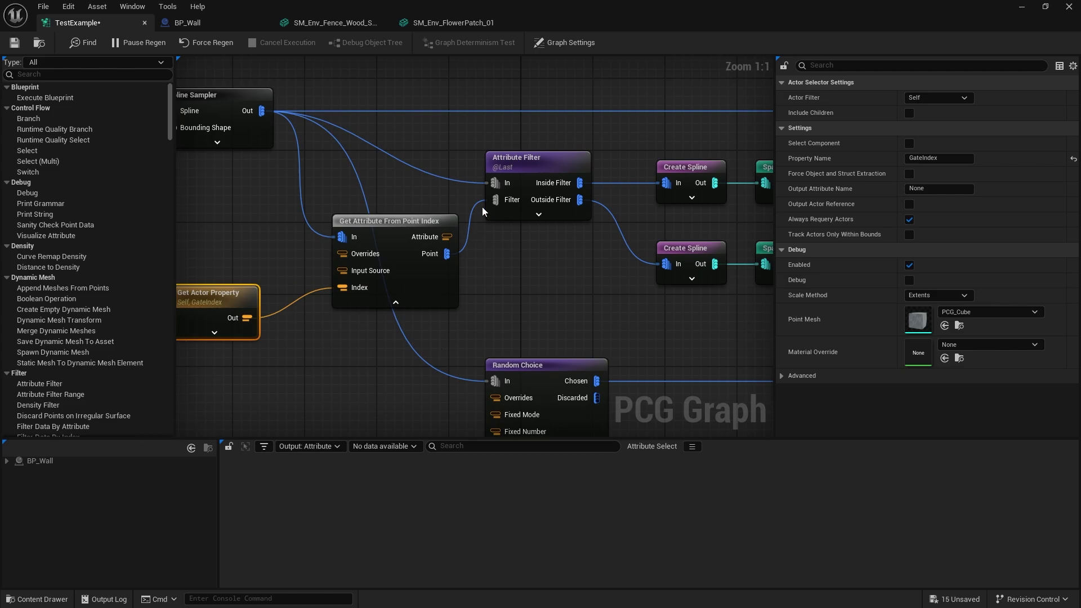
pyautogui.click(14, 42)
pyautogui.click(1022, 6)
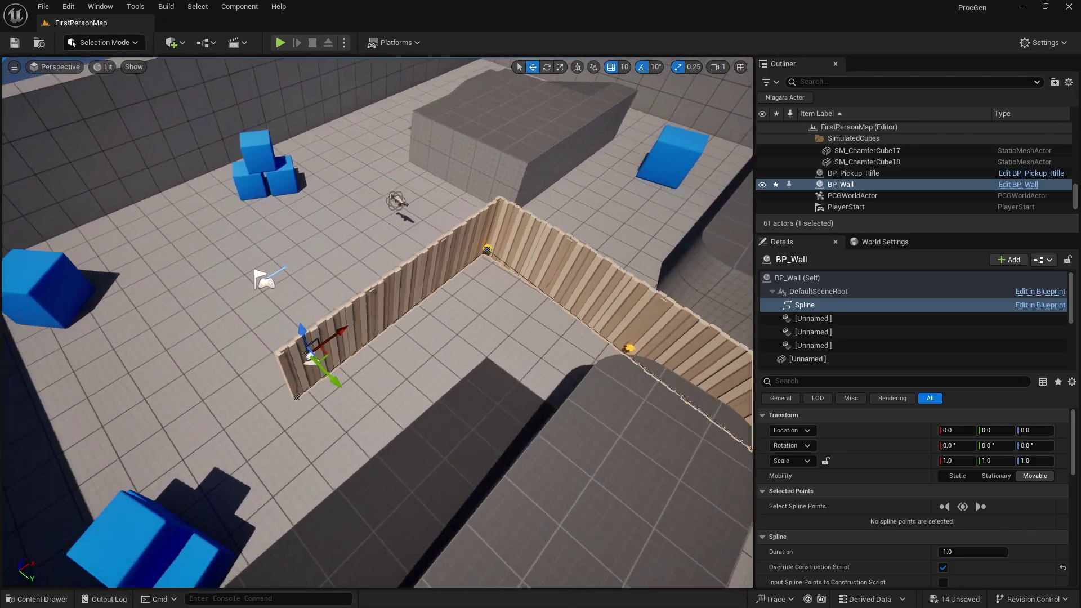
pyautogui.moveTo(506, 327); pyautogui.dragTo(603, 280, button='right')
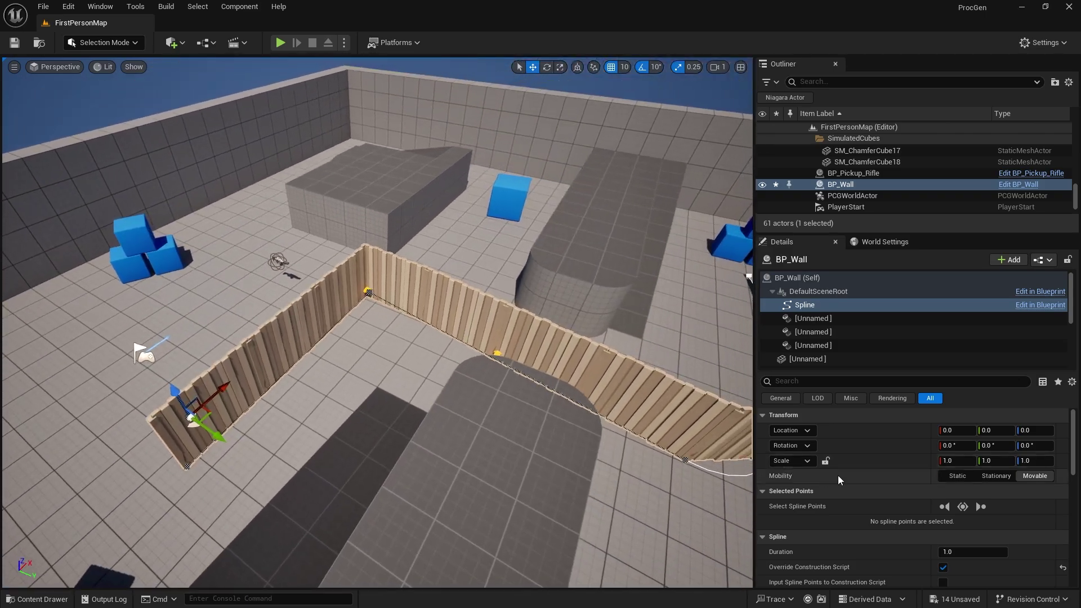
# Select BP_Wall and try Gate Index values 3, 5 and 6 to move the fence gap
pyautogui.click(816, 278)
pyautogui.click(962, 491)
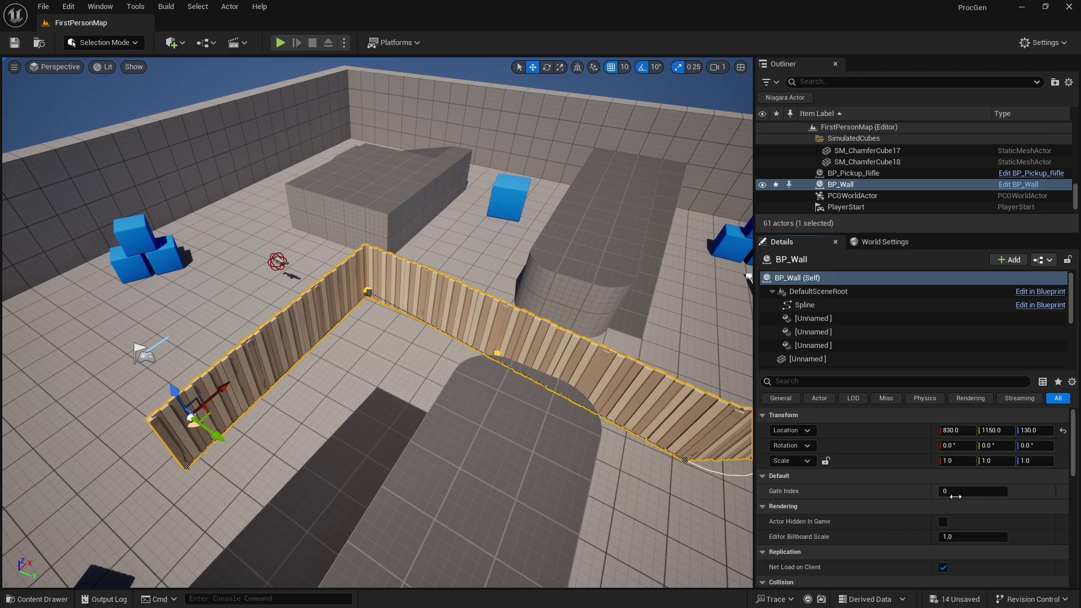
pyautogui.write('3')
pyautogui.press('Return')
pyautogui.write('5')
pyautogui.press('Return')
pyautogui.write('6')
pyautogui.press('Return')
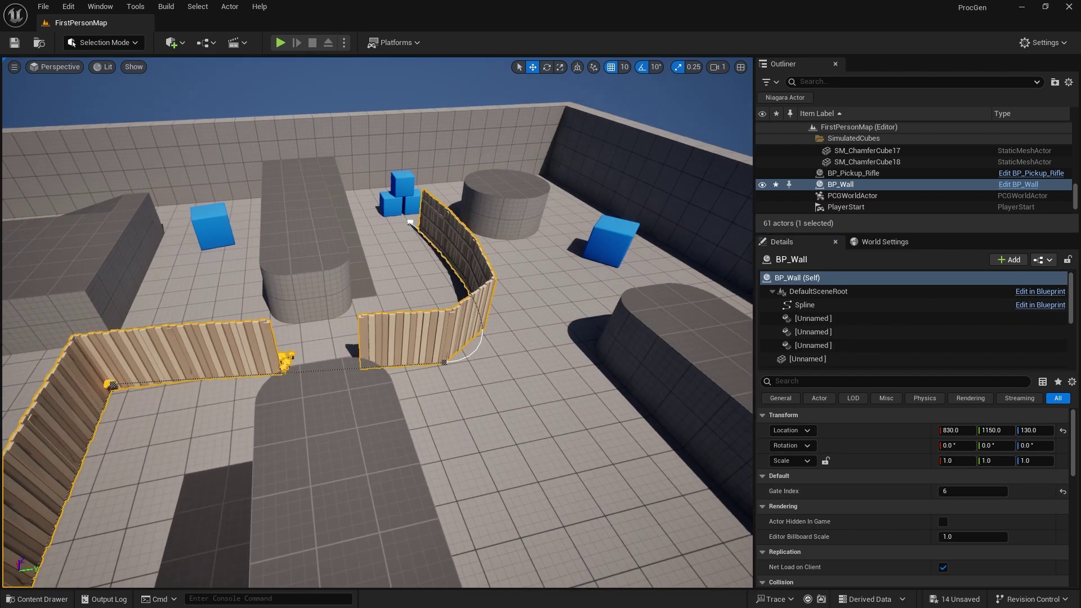
# Try Gate Index 7, then enter a final Gate Index value for the gap
pyautogui.click(972, 491)
pyautogui.write('7')
pyautogui.press('Return')
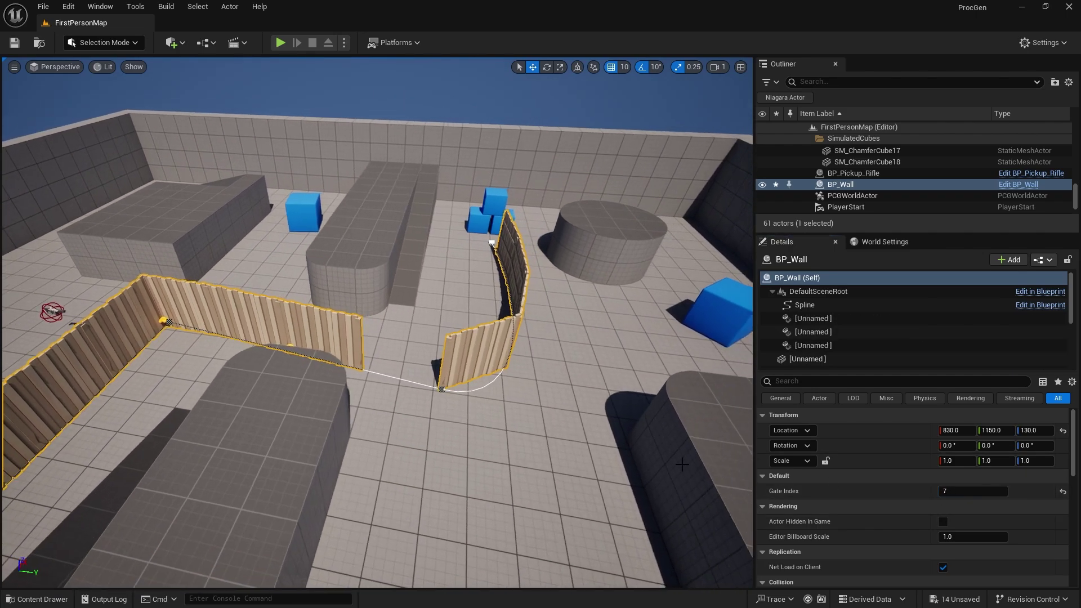
pyautogui.click(982, 490)
pyautogui.write('5')
pyautogui.press('Return')
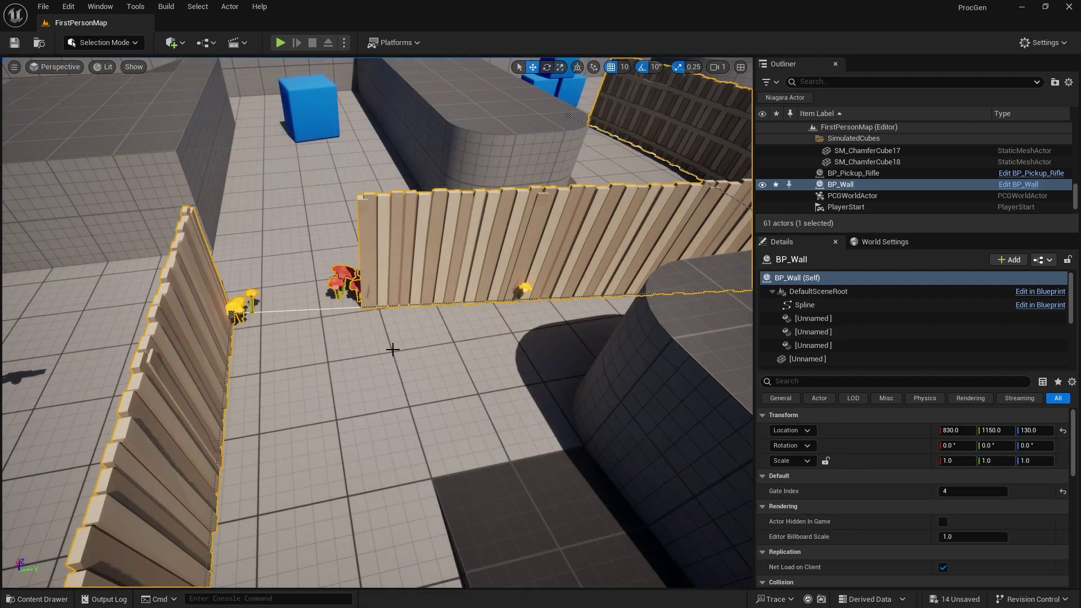
pyautogui.click(39, 599)
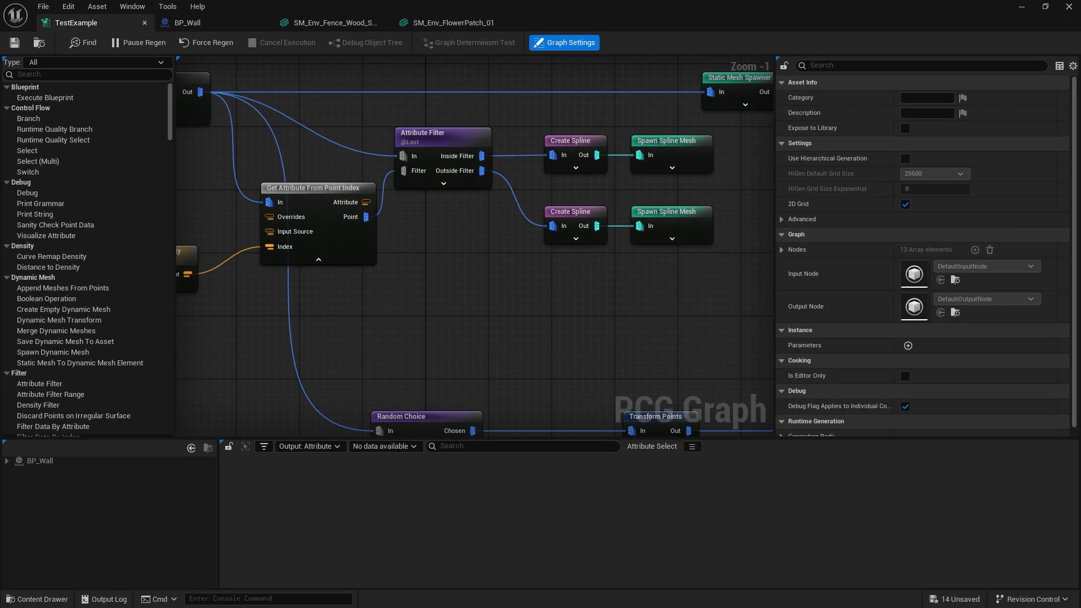
# Copy and paste the Static Mesh Spawner, placing the duplicate below the Create Spline nodes
pyautogui.moveTo(343, 259); pyautogui.dragTo(425, 284, button='right')
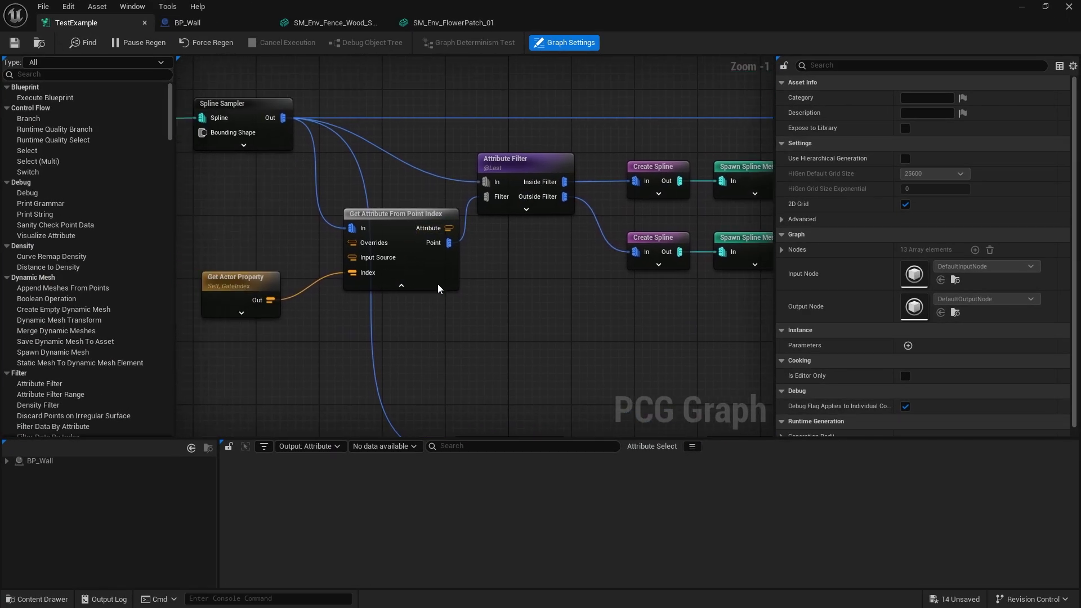
pyautogui.moveTo(549, 337); pyautogui.dragTo(471, 302, button='right')
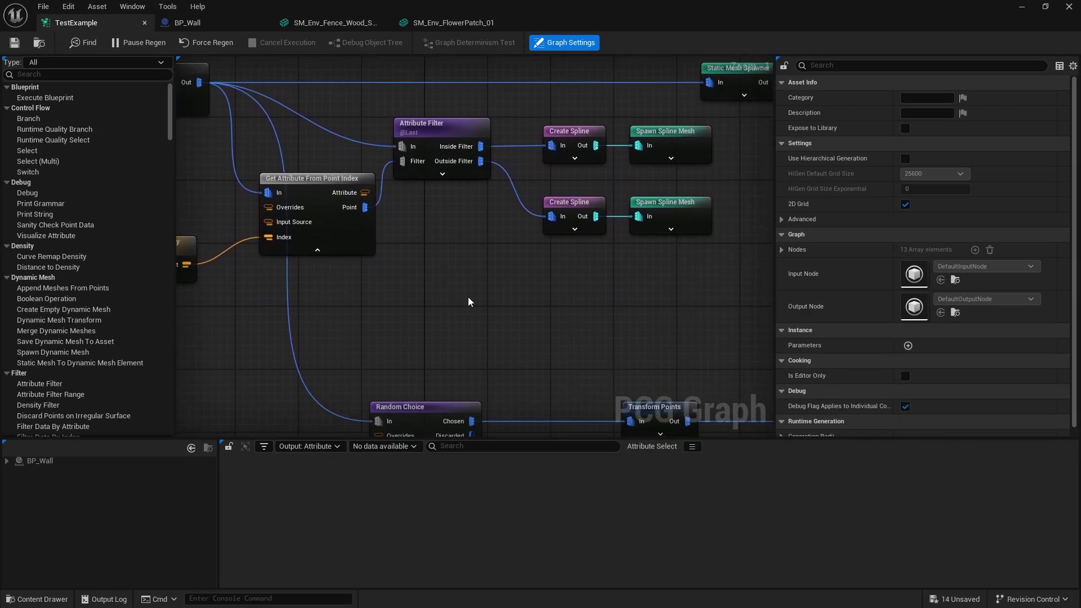
pyautogui.click(686, 143)
pyautogui.moveTo(705, 145); pyautogui.dragTo(606, 183, button='right')
pyautogui.click(644, 114)
pyautogui.hotkey('ctrl', 'c')
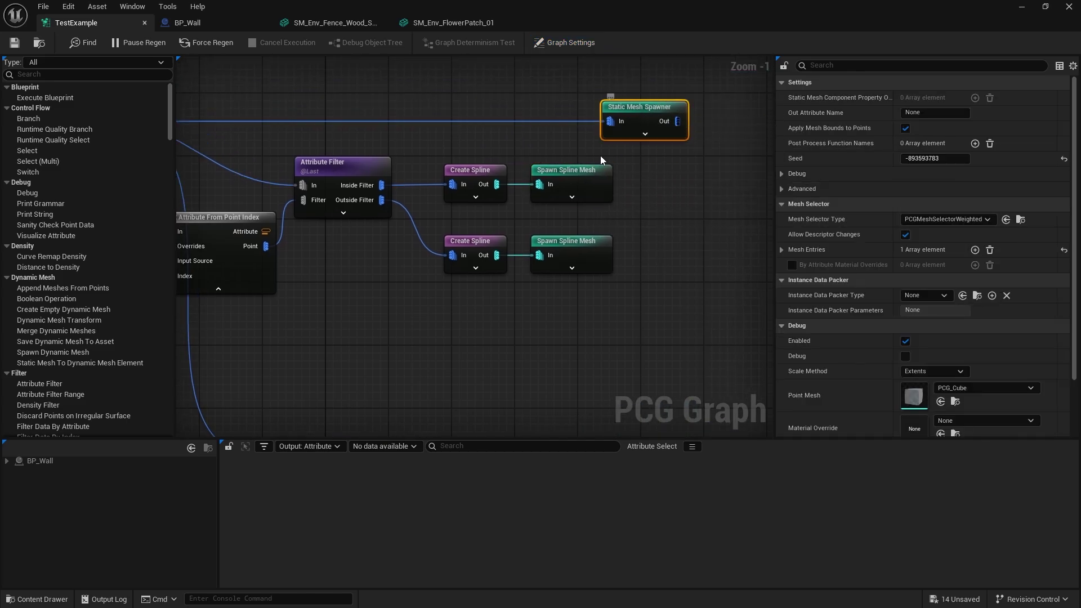
pyautogui.hotkey('ctrl', 'v')
pyautogui.moveTo(524, 277); pyautogui.dragTo(471, 330)
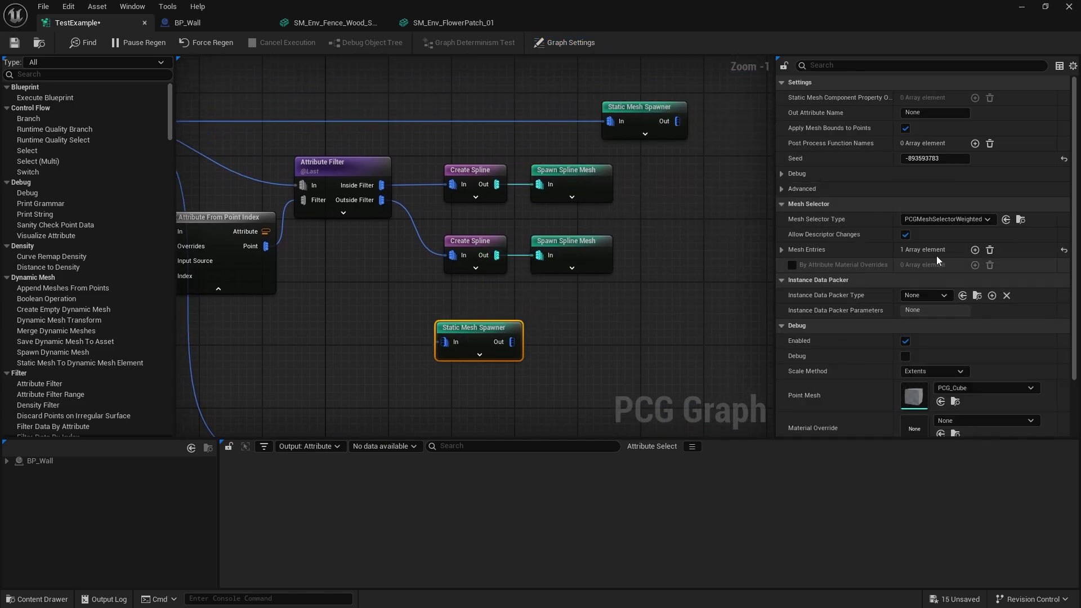
# Set the duplicate spawner's Static Mesh to SM_Env_Fence_Wood_Gate_01
pyautogui.click(801, 251)
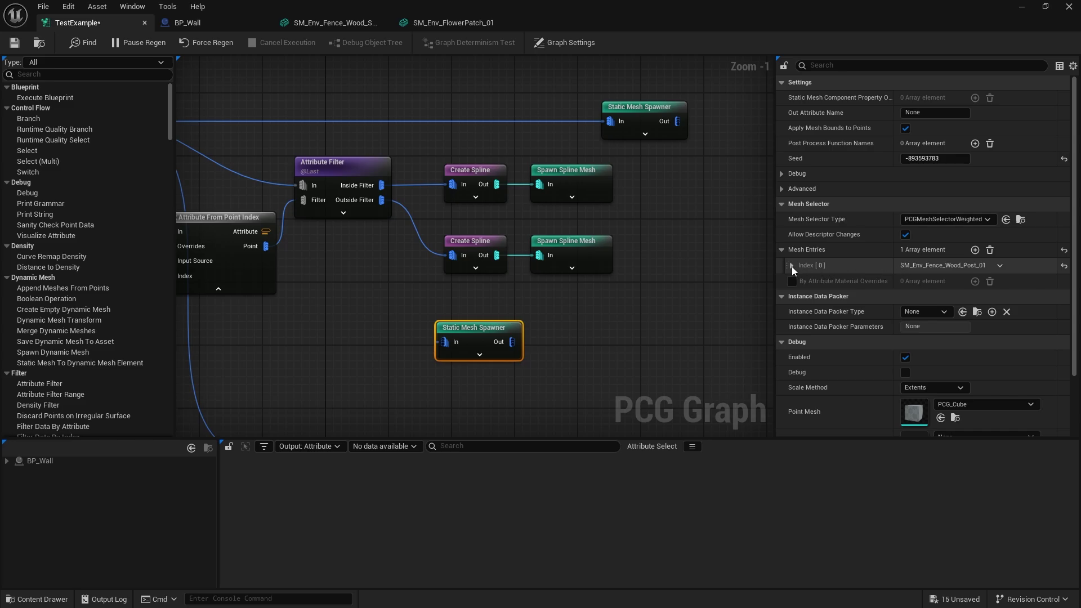
pyautogui.click(791, 266)
pyautogui.click(799, 281)
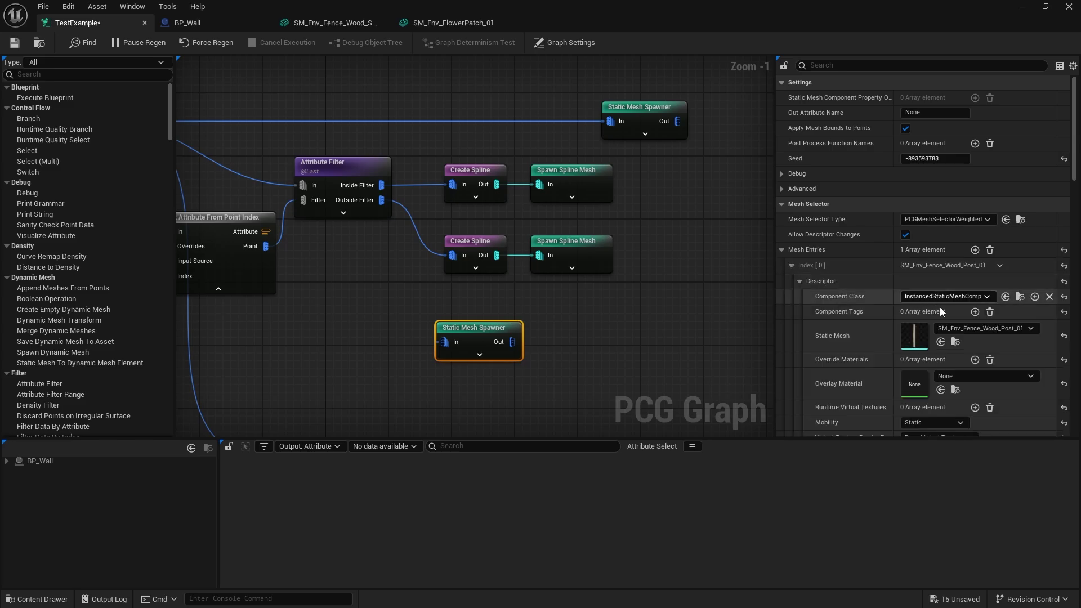
pyautogui.click(964, 330)
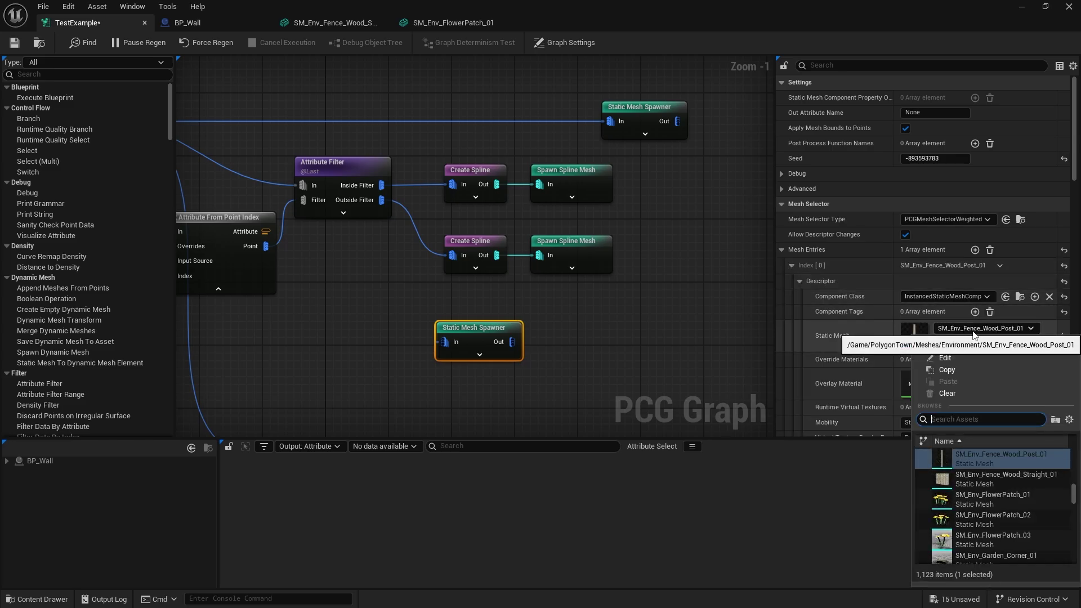
pyautogui.write('gate')
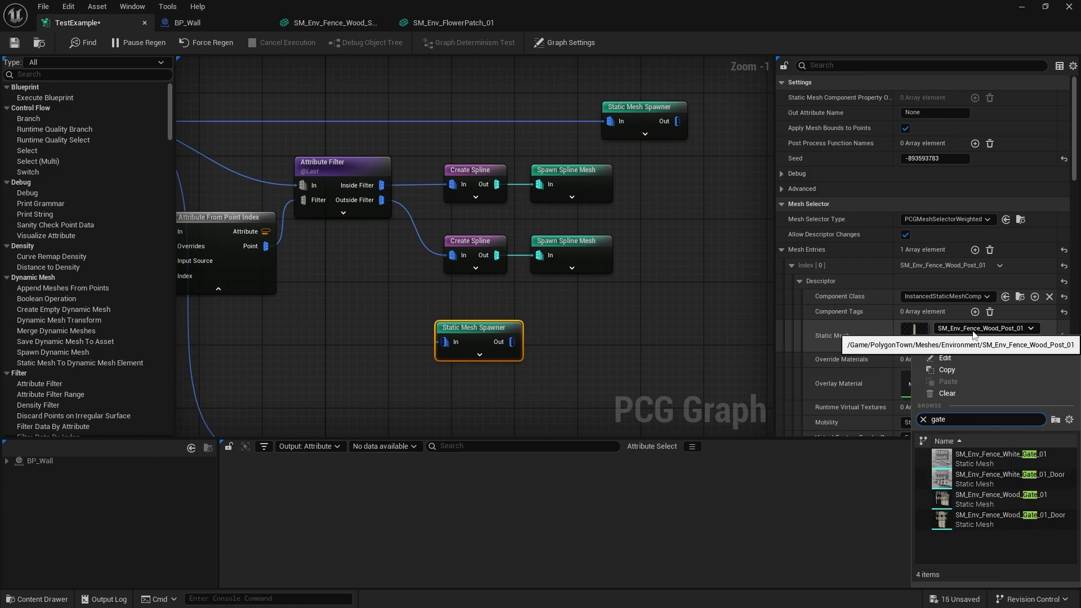
pyautogui.click(1005, 498)
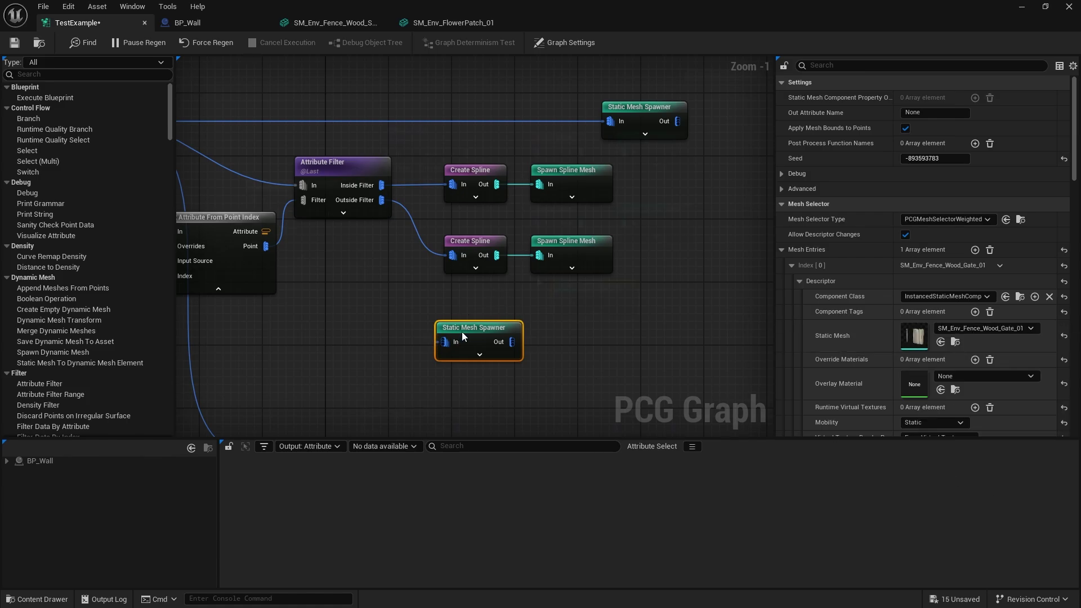
# Wire Get Attribute From Point Index's Point into the gate spawner, save, and check the level
pyautogui.moveTo(462, 332); pyautogui.dragTo(493, 324)
pyautogui.moveTo(310, 251); pyautogui.dragTo(395, 219, button='right')
pyautogui.moveTo(341, 212); pyautogui.dragTo(562, 302)
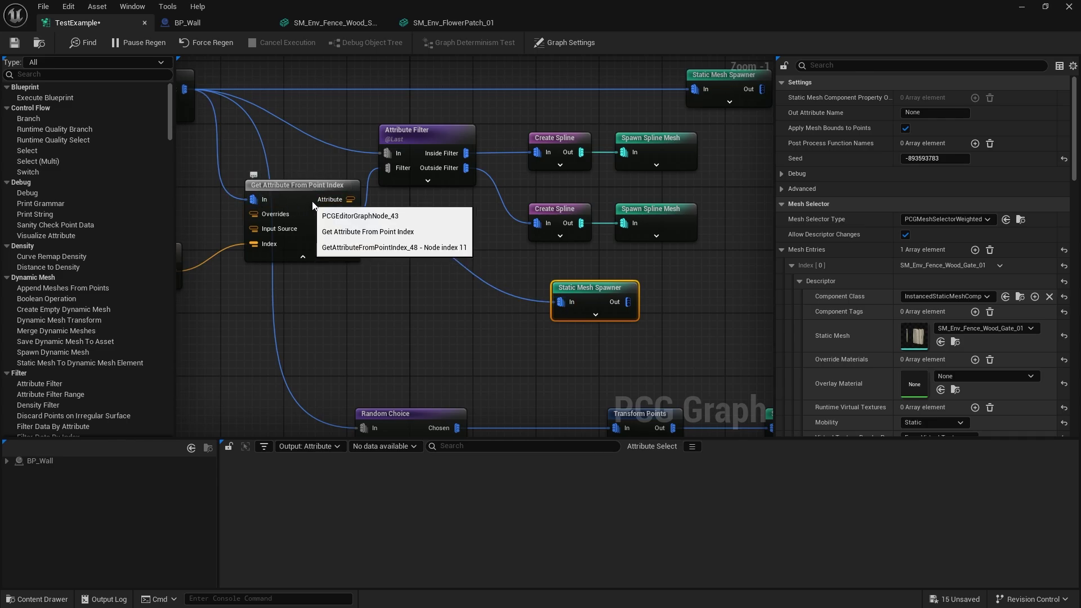
pyautogui.moveTo(604, 283); pyautogui.dragTo(533, 291)
pyautogui.click(12, 46)
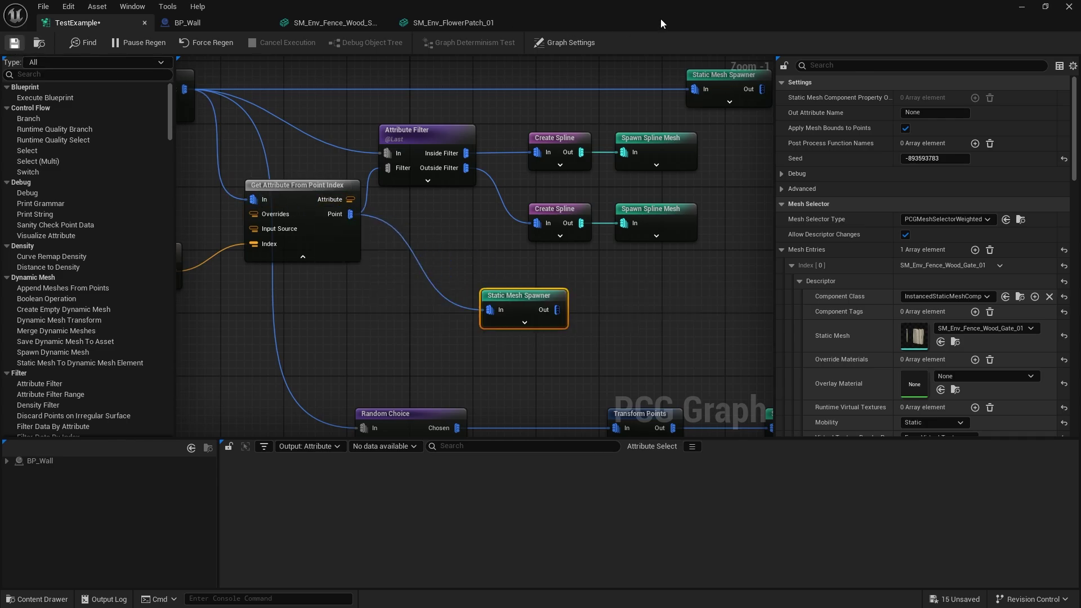
pyautogui.click(1021, 7)
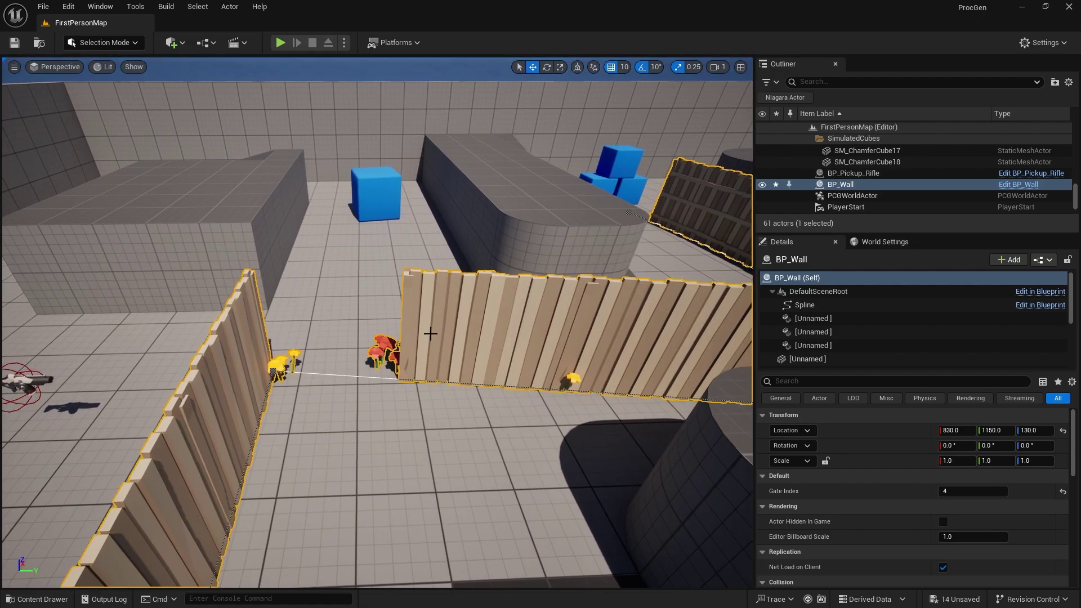
pyautogui.moveTo(430, 333); pyautogui.dragTo(417, 326, button='right')
pyautogui.press('d')
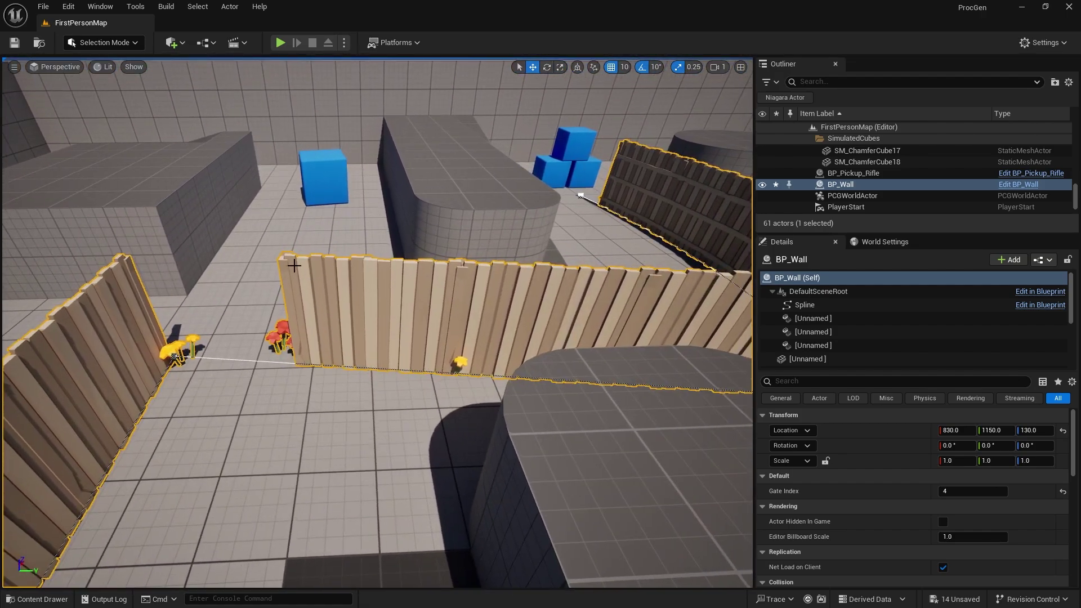
pyautogui.scroll(5, 333, 307)
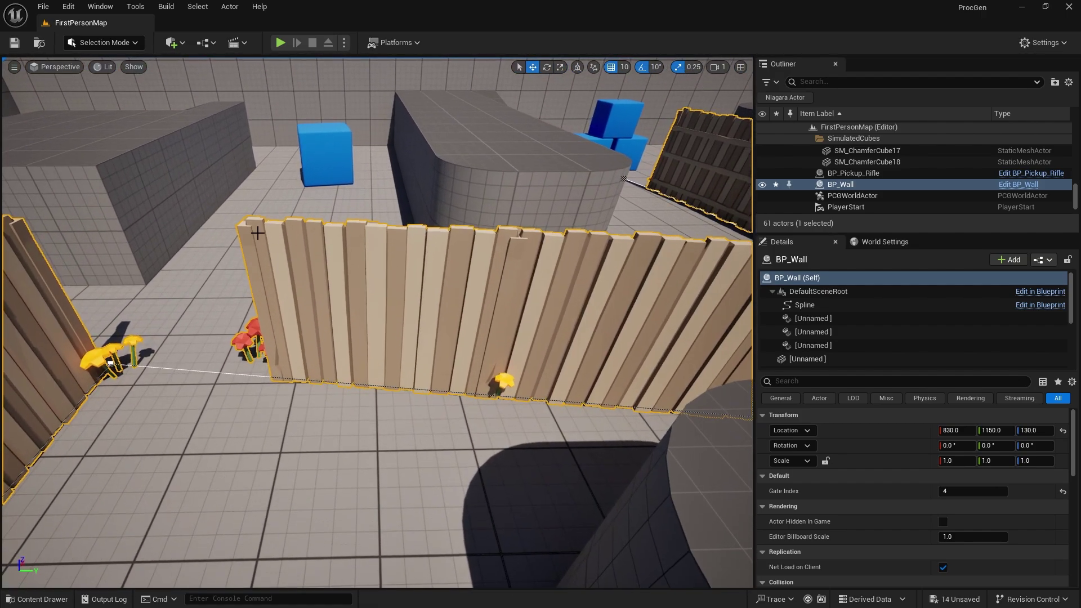
# Set the Attribute Filter's operator to <= in TestExample, save, and view the fence in the level
pyautogui.click(1022, 191)
pyautogui.click(99, 25)
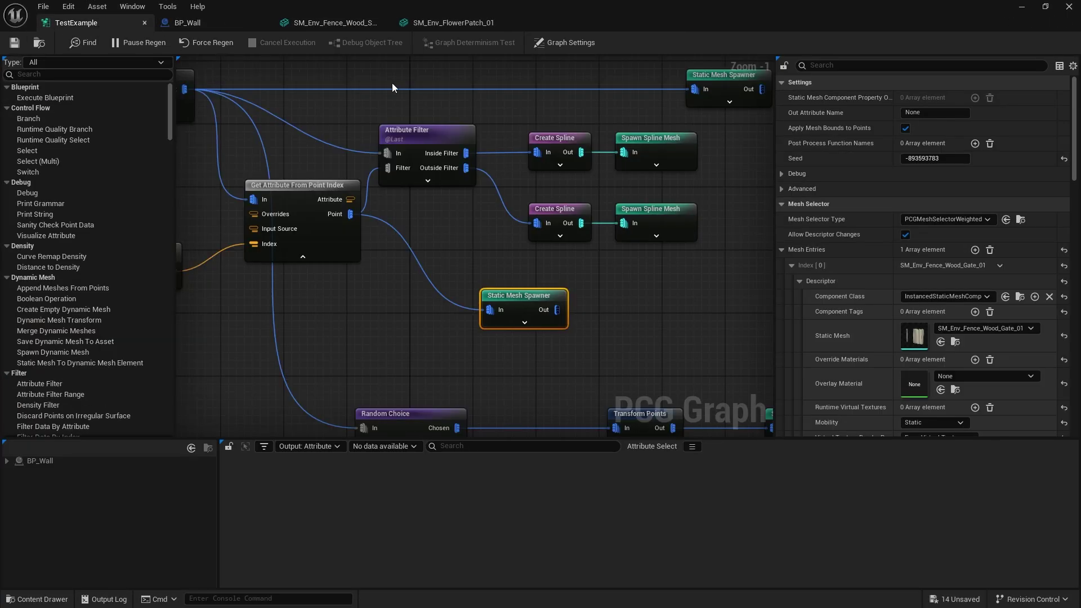
pyautogui.moveTo(520, 296); pyautogui.dragTo(529, 304)
pyautogui.click(454, 130)
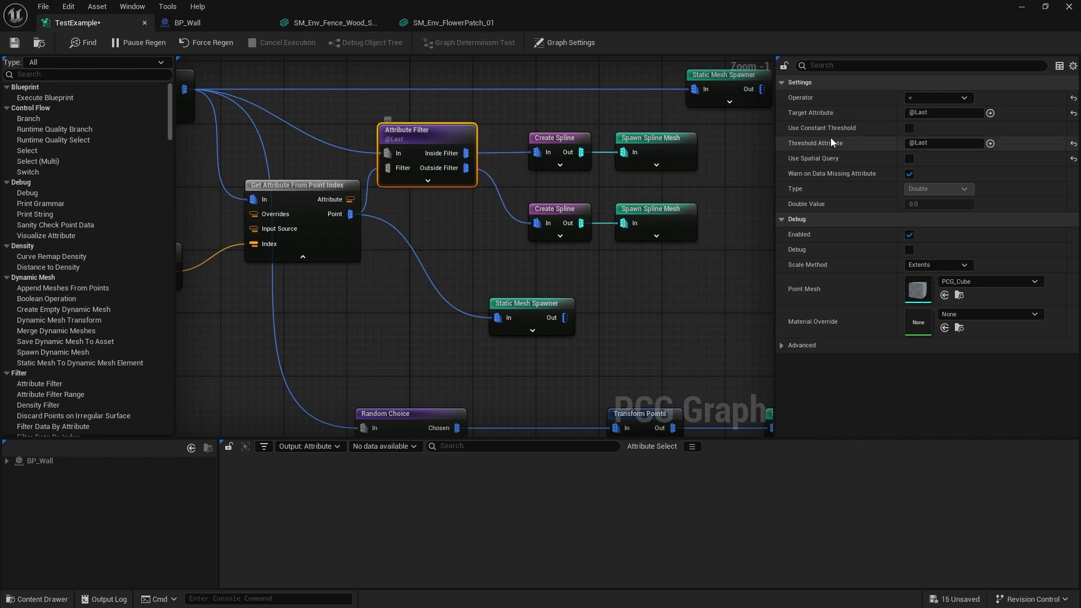
pyautogui.click(923, 99)
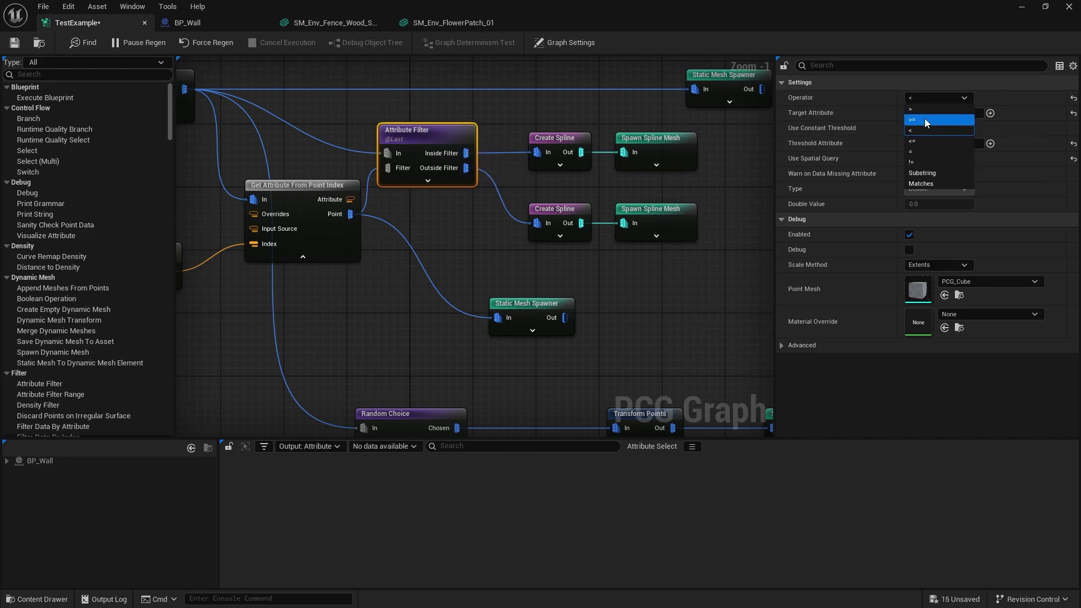
pyautogui.click(926, 139)
pyautogui.hotkey('ctrl', 's')
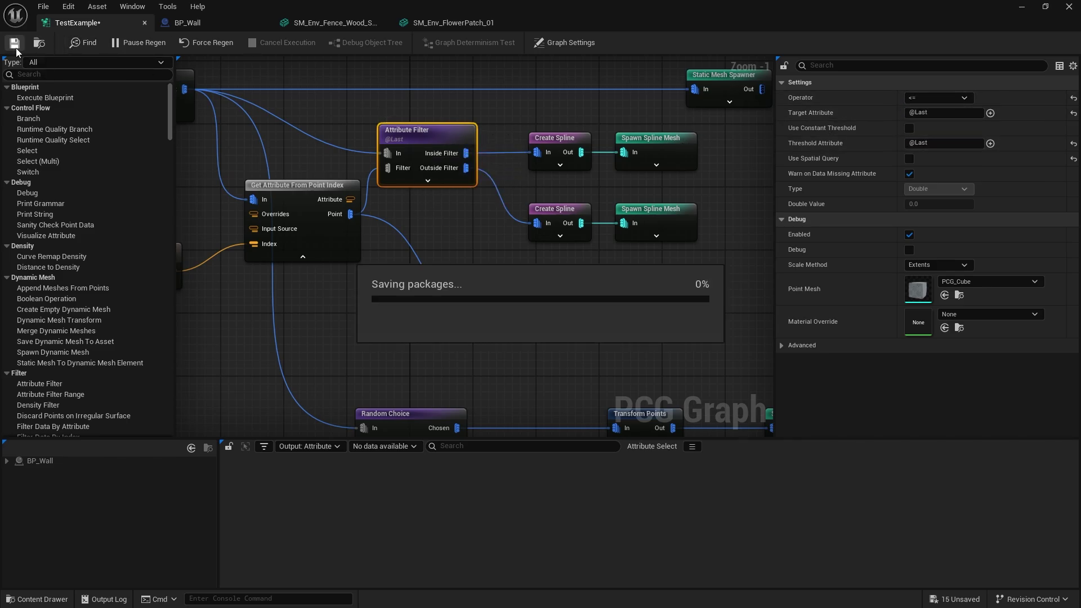
pyautogui.click(1046, 8)
pyautogui.click(955, 26)
pyautogui.moveTo(385, 301); pyautogui.dragTo(304, 239, button='right')
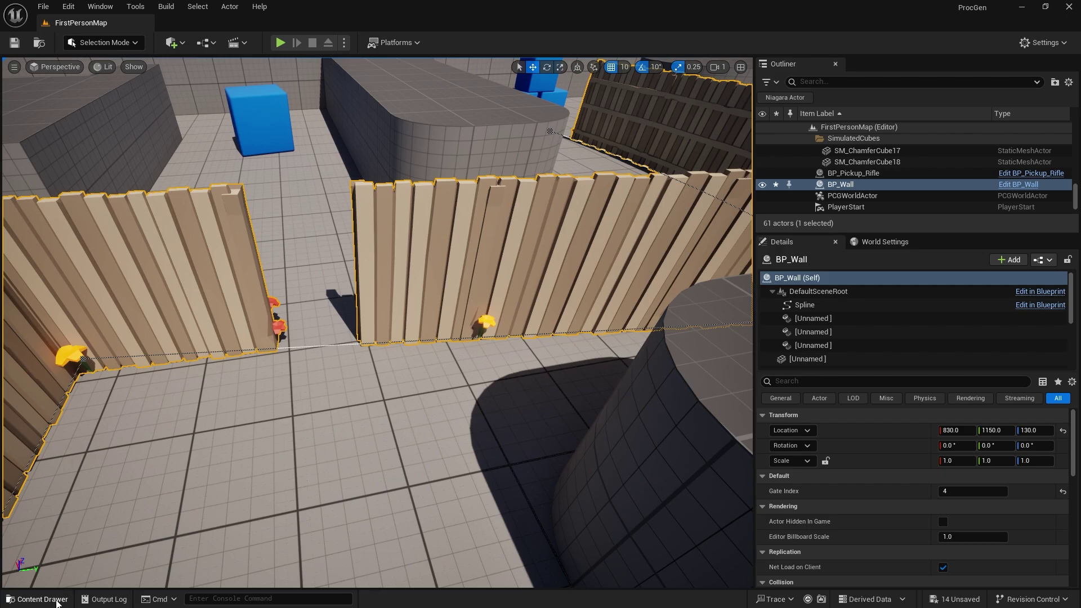
# Open TestExample and duplicate the gate spawner, wiring the original's Out into the copy
pyautogui.click(37, 598)
pyautogui.doubleClick(600, 347)
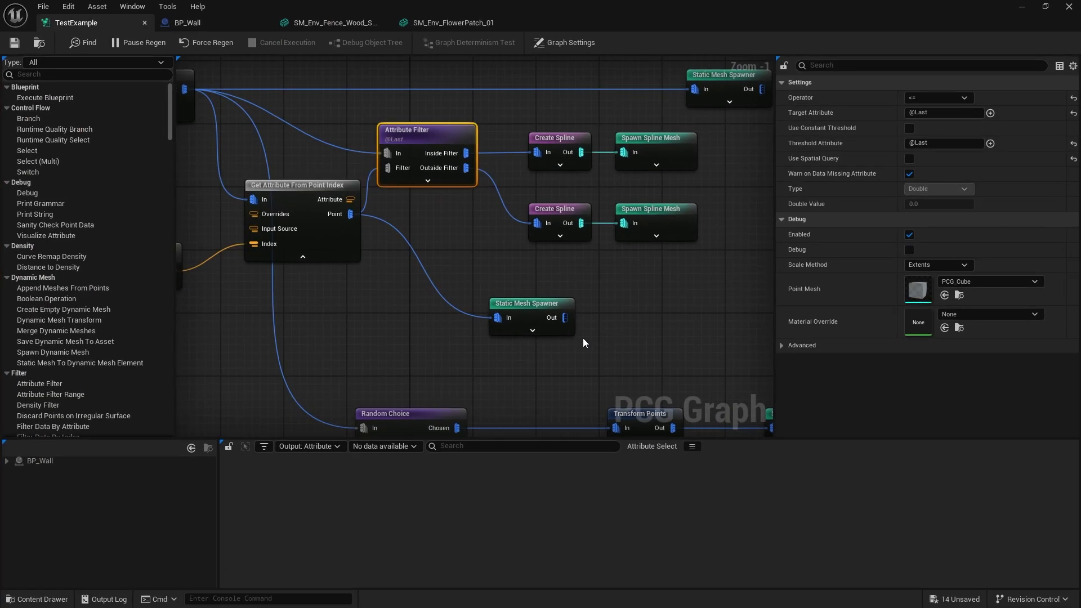
pyautogui.moveTo(531, 306); pyautogui.dragTo(518, 280)
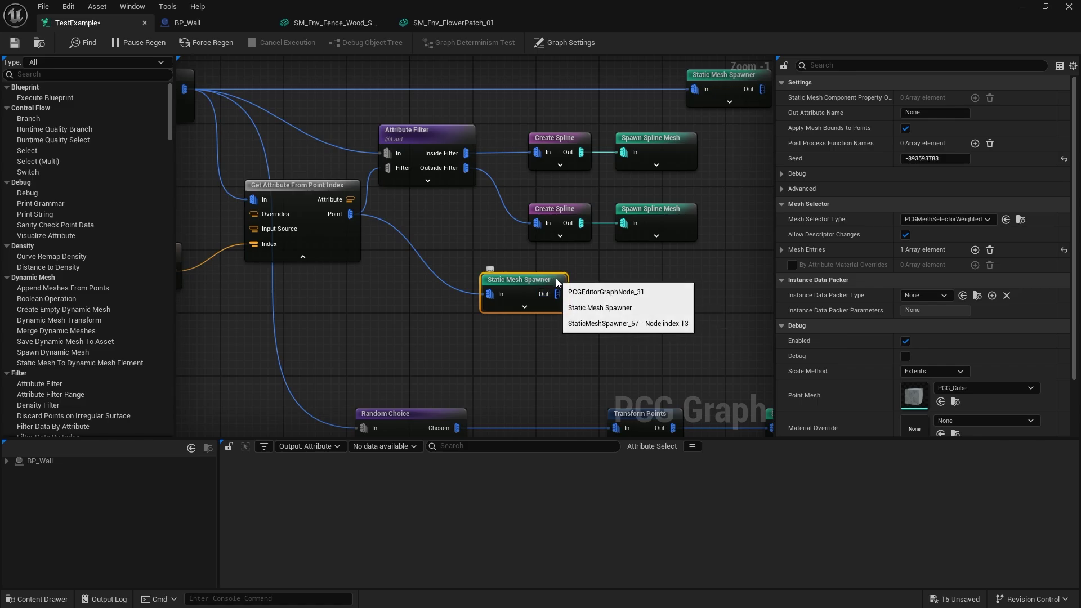
pyautogui.hotkey('ctrl', 'd')
pyautogui.moveTo(556, 294); pyautogui.dragTo(600, 294)
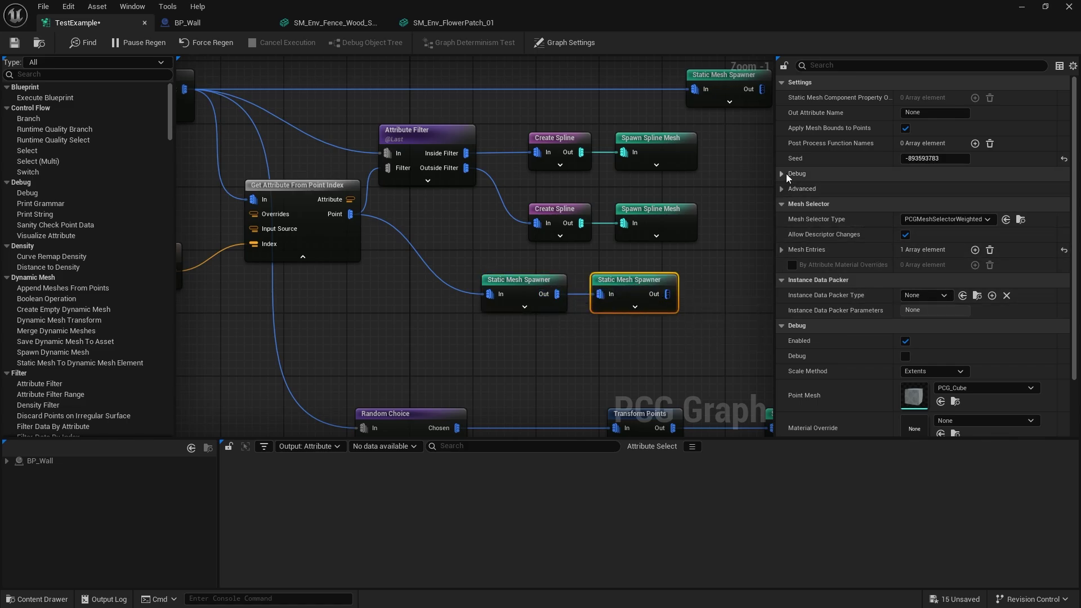
# Set the new spawner's Static Mesh to SM_Env_Fence_Wood_Gate_01_Door
pyautogui.click(782, 249)
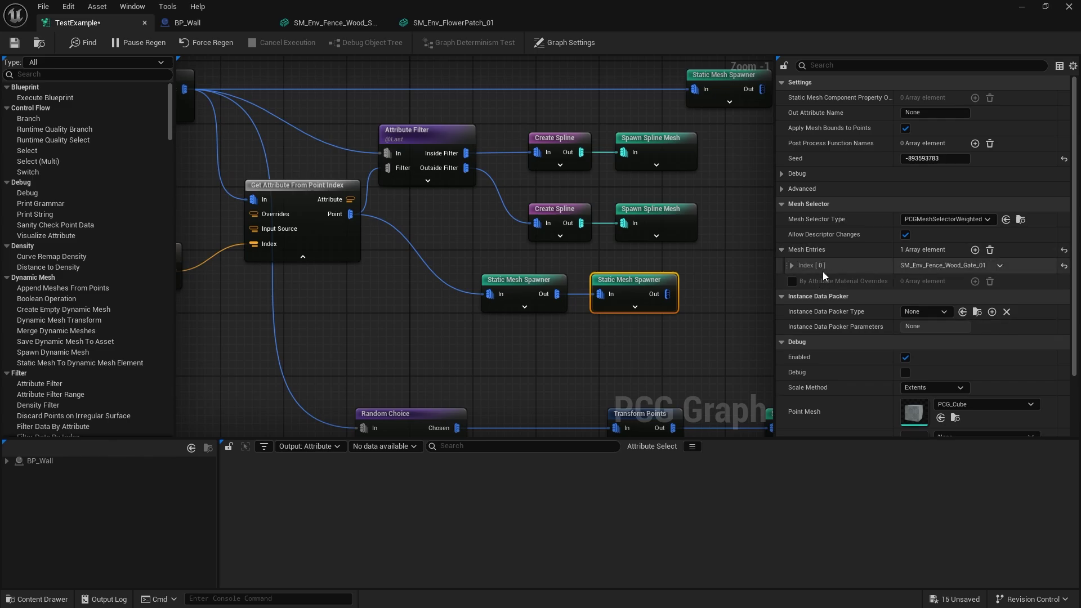
pyautogui.click(791, 265)
pyautogui.click(799, 281)
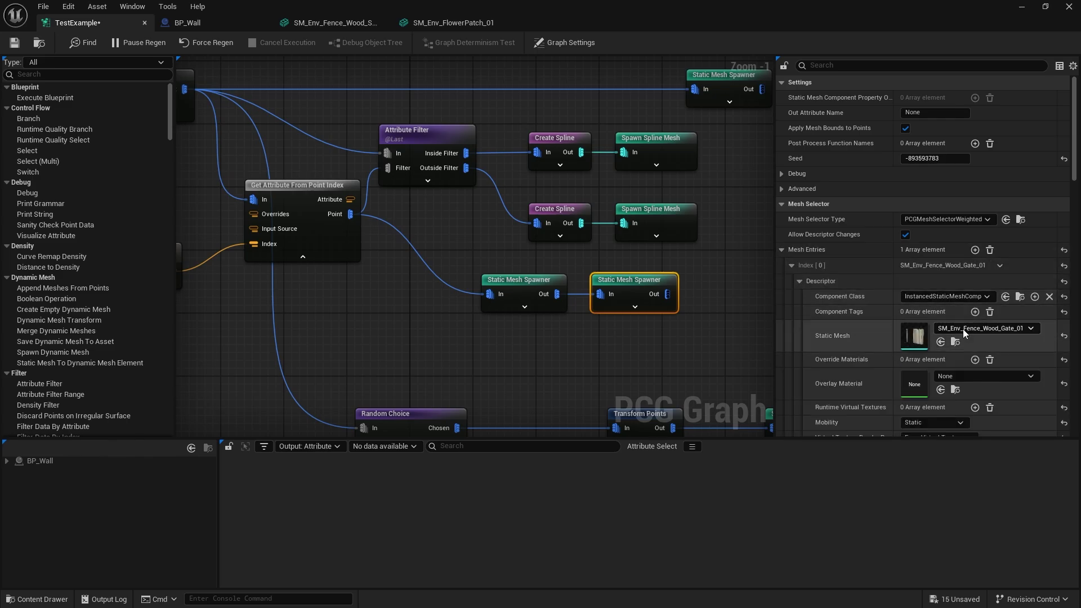
pyautogui.click(973, 328)
pyautogui.click(975, 479)
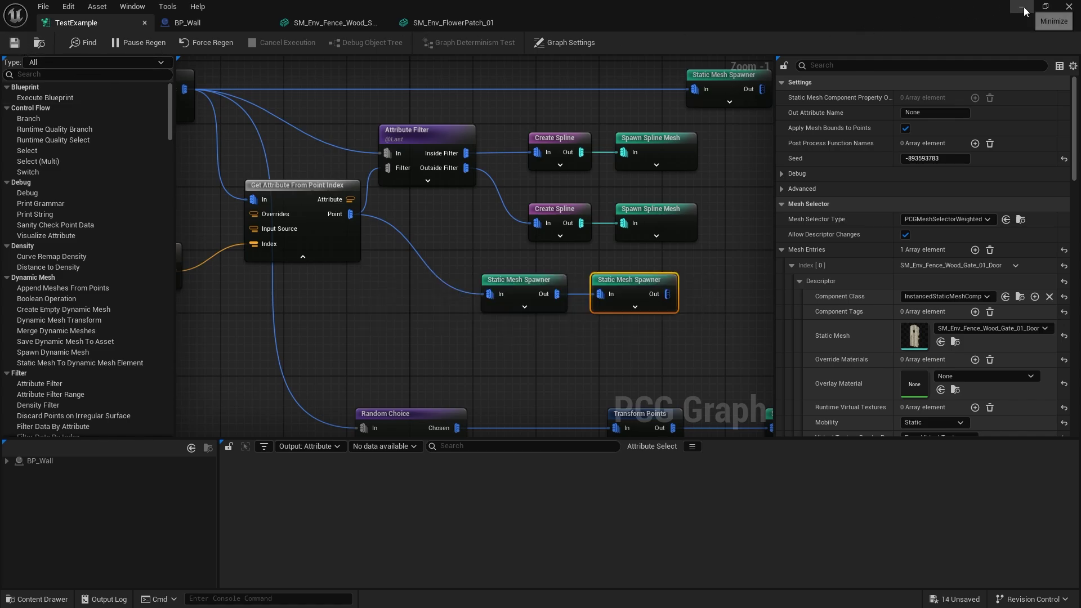
pyautogui.click(1068, 6)
pyautogui.moveTo(417, 271); pyautogui.dragTo(152, 242, button='right')
pyautogui.moveTo(359, 203); pyautogui.dragTo(359, 203, button='right')
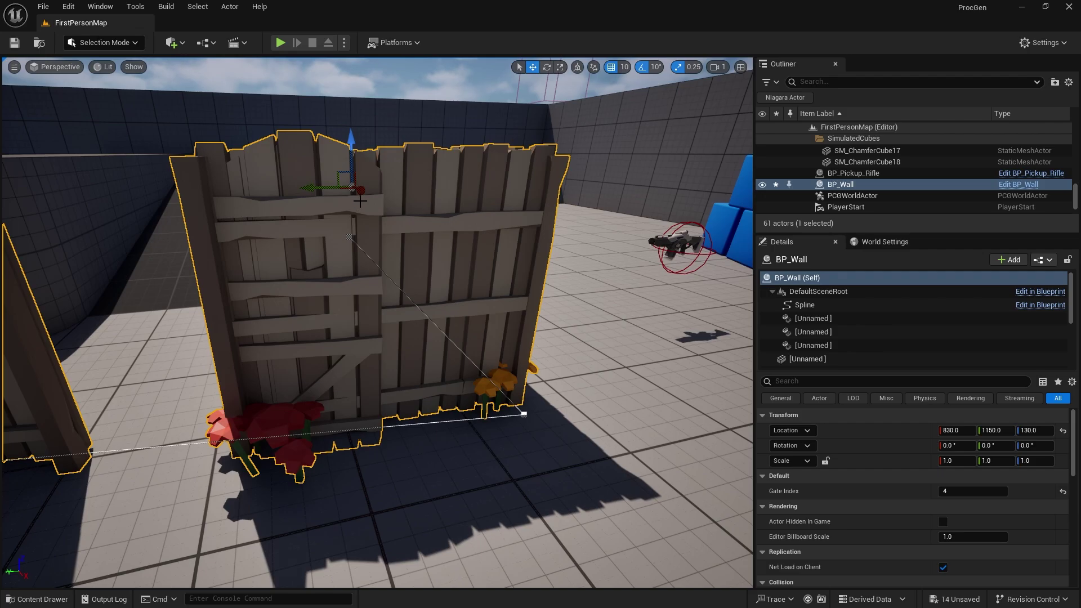
pyautogui.moveTo(393, 397); pyautogui.dragTo(393, 397, button='right')
pyautogui.moveTo(315, 441); pyautogui.dragTo(315, 441, button='right')
pyautogui.click(37, 599)
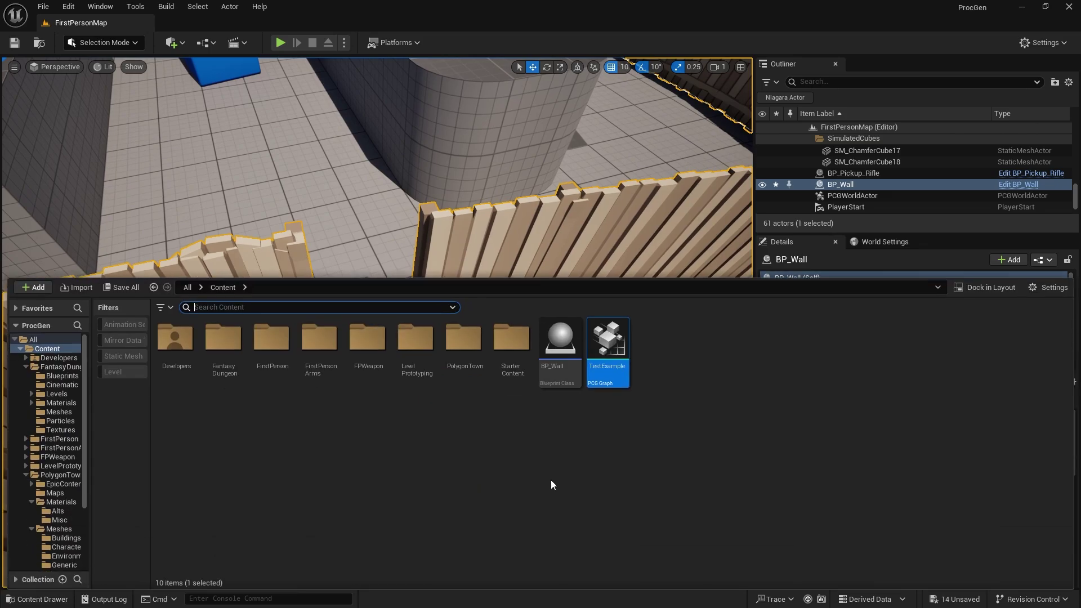
# Insert a Transform Points node between the gate spawner and the door spawner
pyautogui.doubleClick(590, 346)
pyautogui.moveTo(618, 281); pyautogui.dragTo(695, 282)
pyautogui.moveTo(648, 337); pyautogui.dragTo(463, 321, button='right')
pyautogui.moveTo(506, 262); pyautogui.dragTo(583, 263)
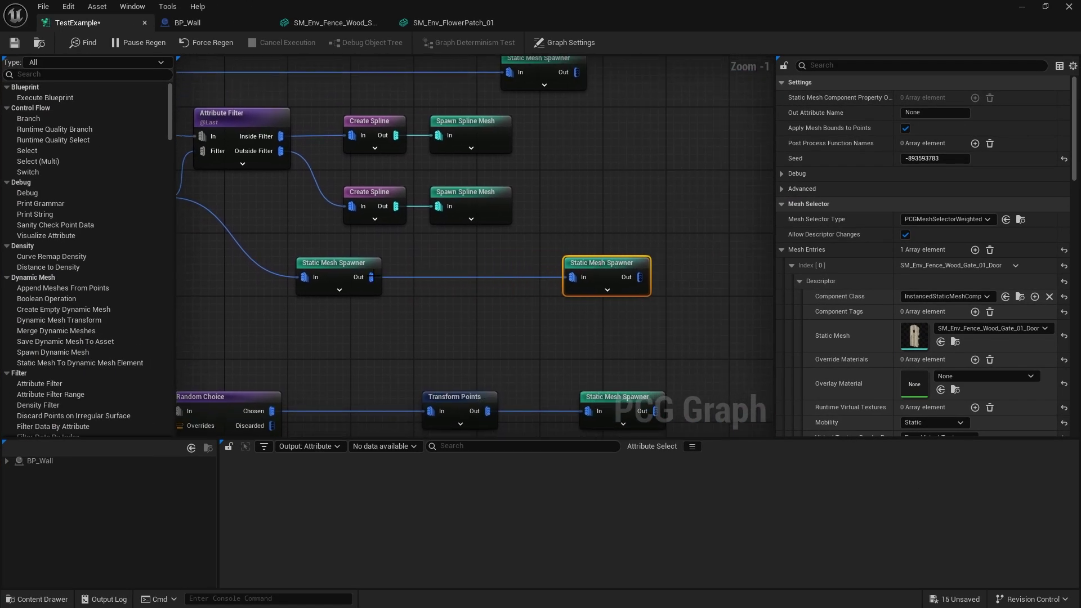
pyautogui.moveTo(372, 277); pyautogui.dragTo(433, 285)
pyautogui.write('transform point')
pyautogui.press('Return')
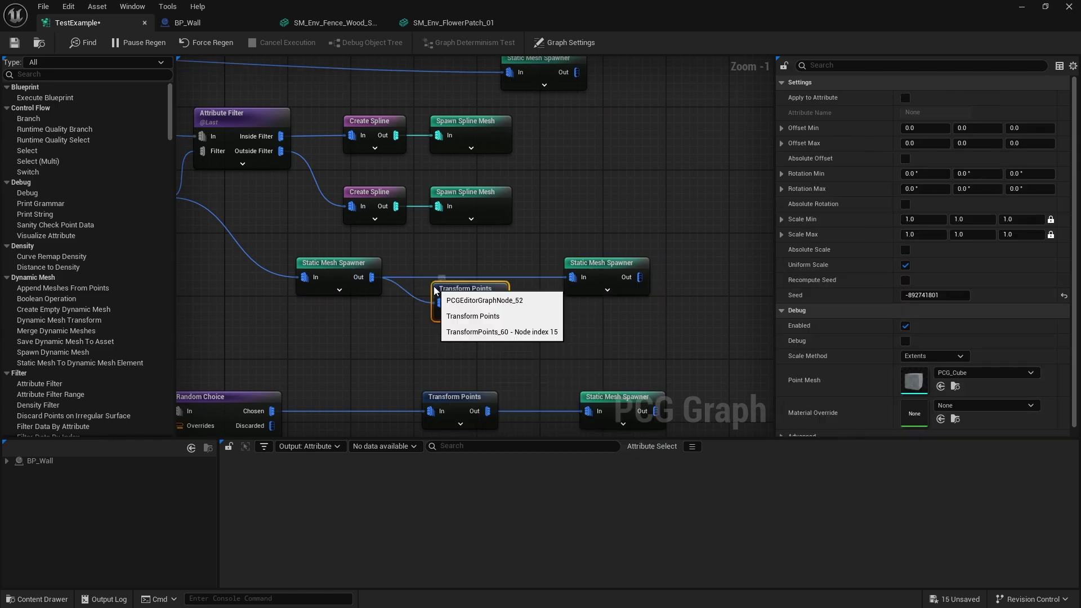
pyautogui.keyDown('alt'); pyautogui.click(538, 278); pyautogui.keyUp('alt')
pyautogui.click(548, 278)
pyautogui.moveTo(498, 303); pyautogui.dragTo(469, 271)
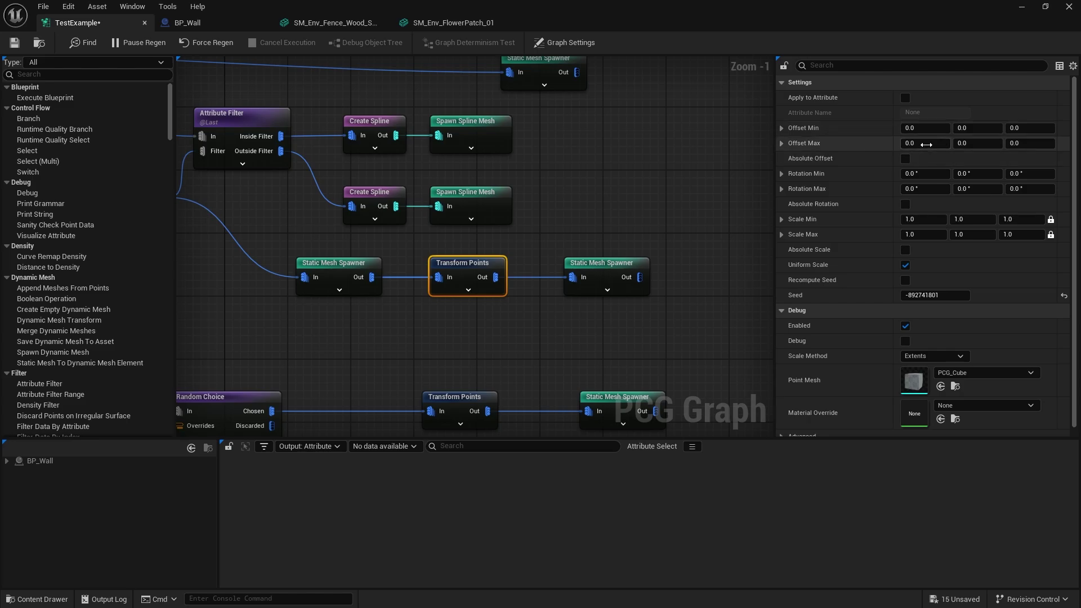
# Set Transform Points Offset Min X and Max X to 100 and save the graph
pyautogui.moveTo(531, 11); pyautogui.dragTo(569, 131)
pyautogui.click(740, 123)
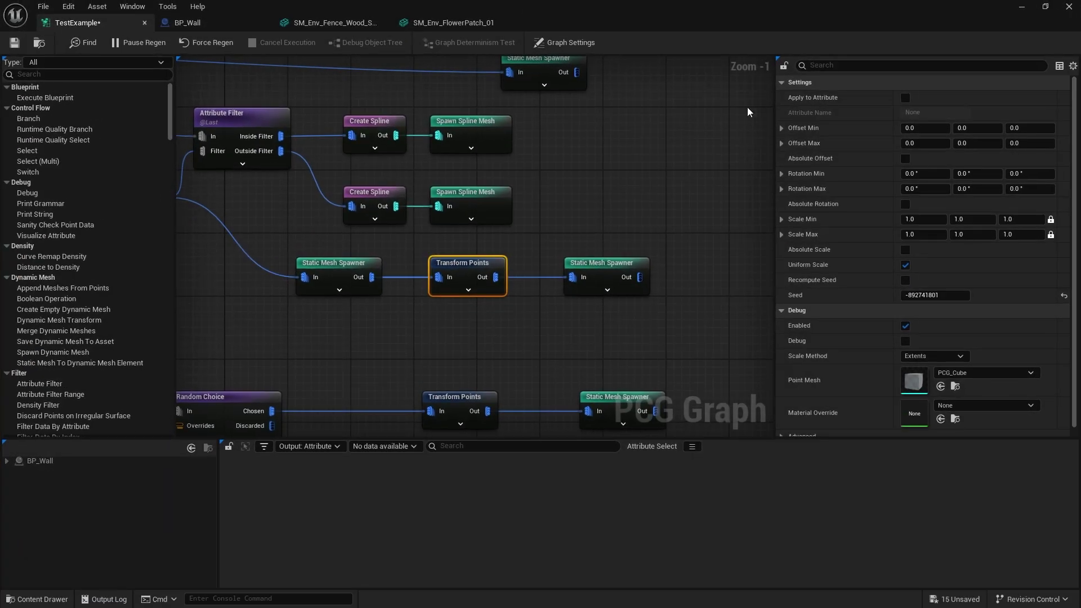
pyautogui.click(920, 130)
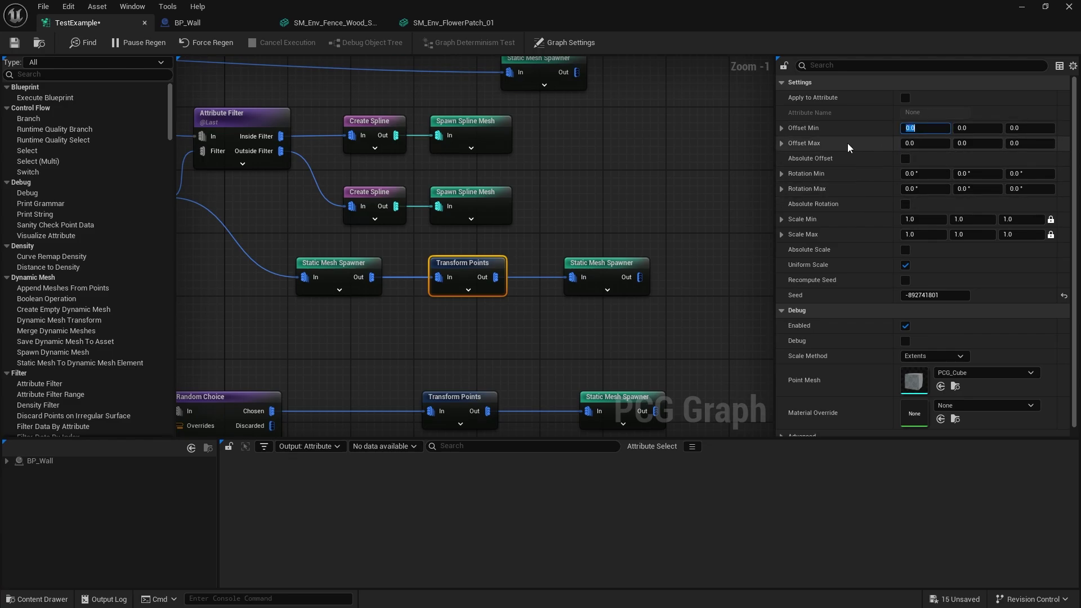
pyautogui.write('100')
pyautogui.press('Tab')
pyautogui.press('Tab')
pyautogui.press('Tab')
pyautogui.write('100')
pyautogui.press('Return')
pyautogui.click(14, 43)
# Look down at the offset door in the fence gap from the level view
pyautogui.moveTo(674, 3); pyautogui.dragTo(686, 145)
pyautogui.moveTo(485, 357); pyautogui.dragTo(501, 357, button='right')
pyautogui.press('w')
pyautogui.moveTo(432, 306); pyautogui.dragTo(445, 343, button='right')
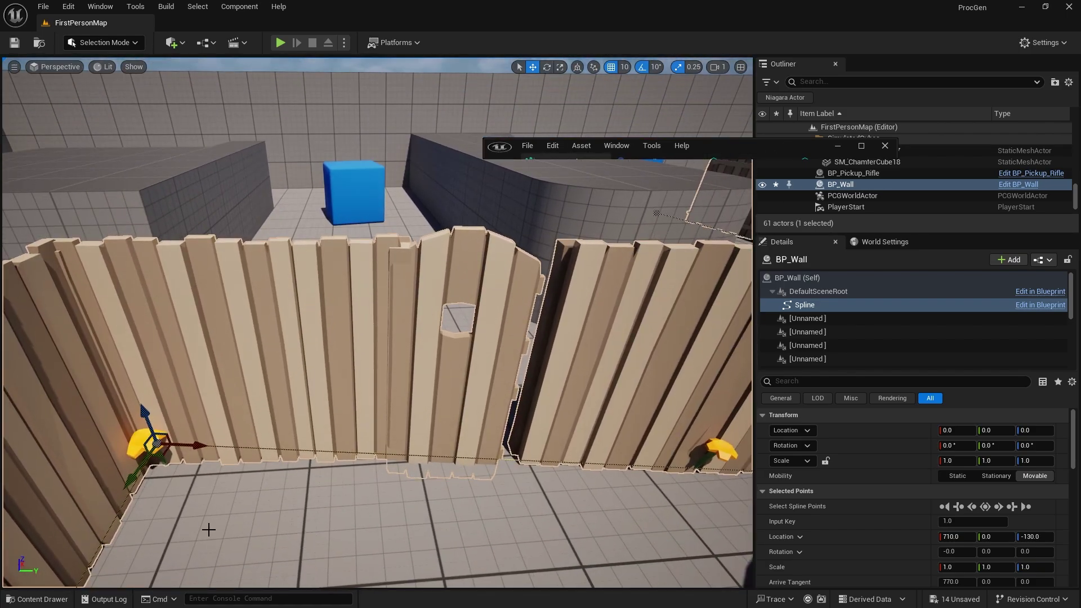
# Open SM_Env_Fence_Wood_Gate_01_Door from the door spawner's Mesh Entries descriptor in its mesh editor
pyautogui.click(861, 146)
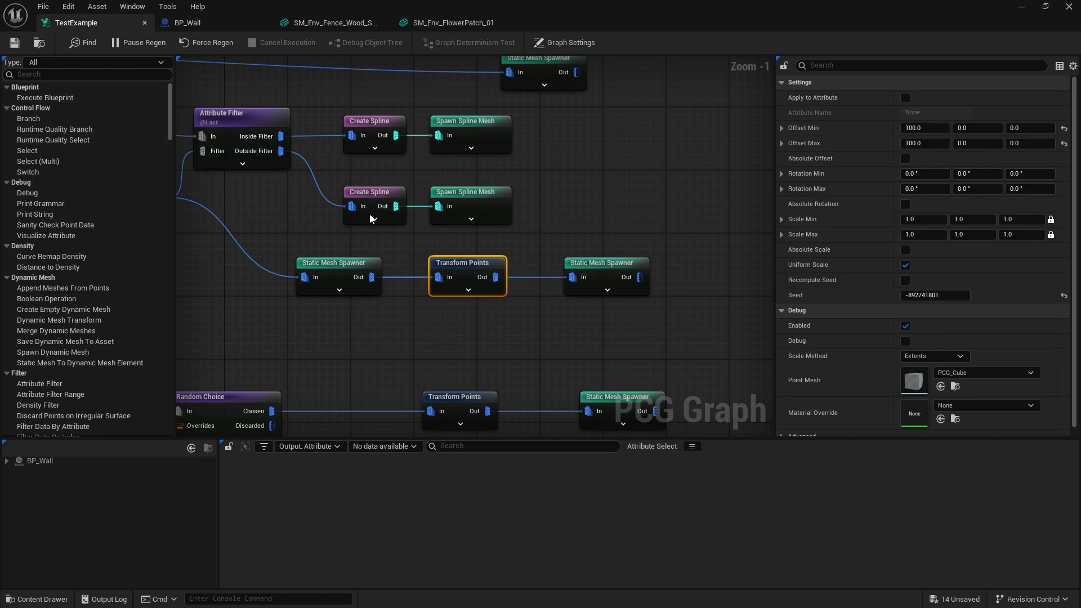
pyautogui.click(602, 264)
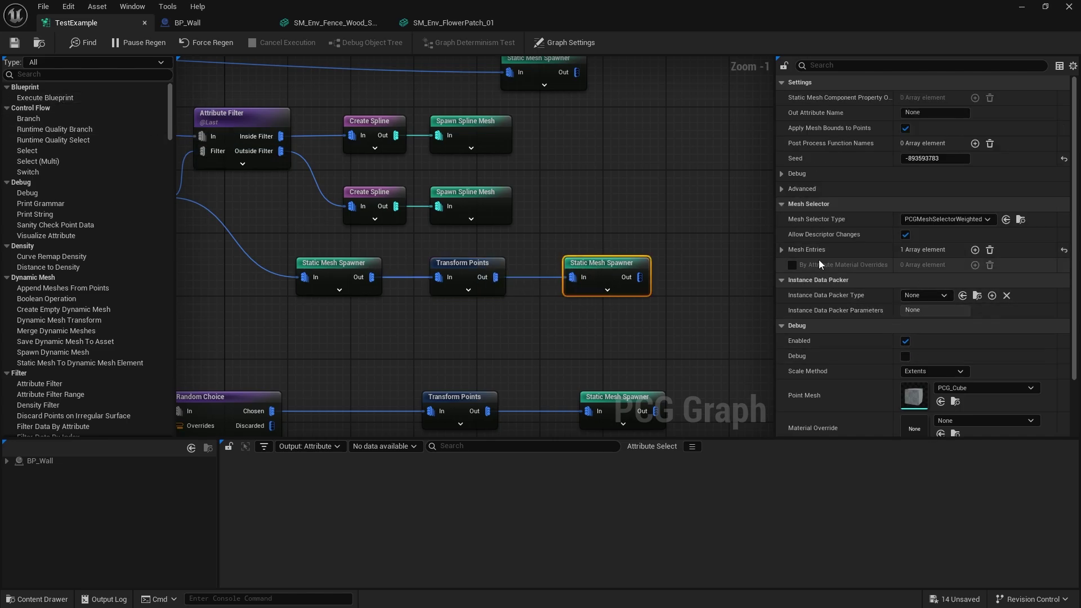
pyautogui.click(782, 249)
pyautogui.click(792, 265)
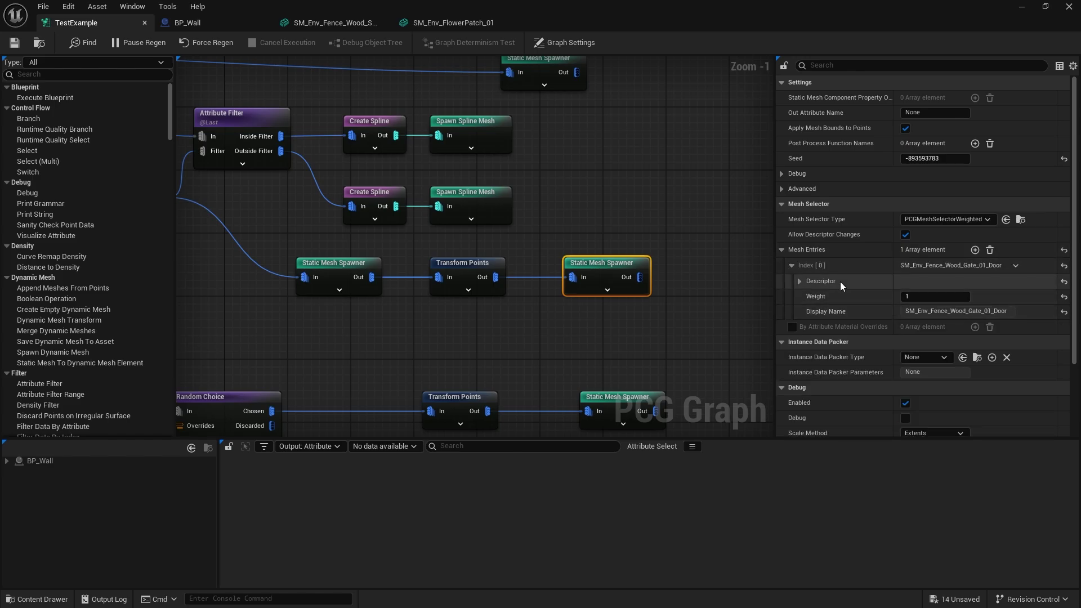
pyautogui.click(799, 281)
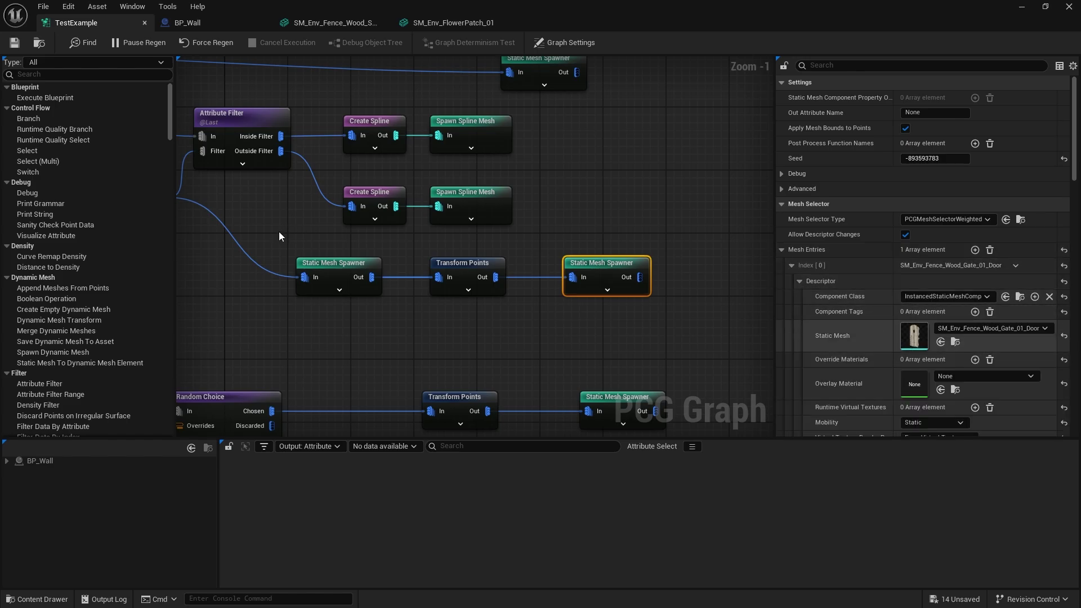
pyautogui.doubleClick(913, 336)
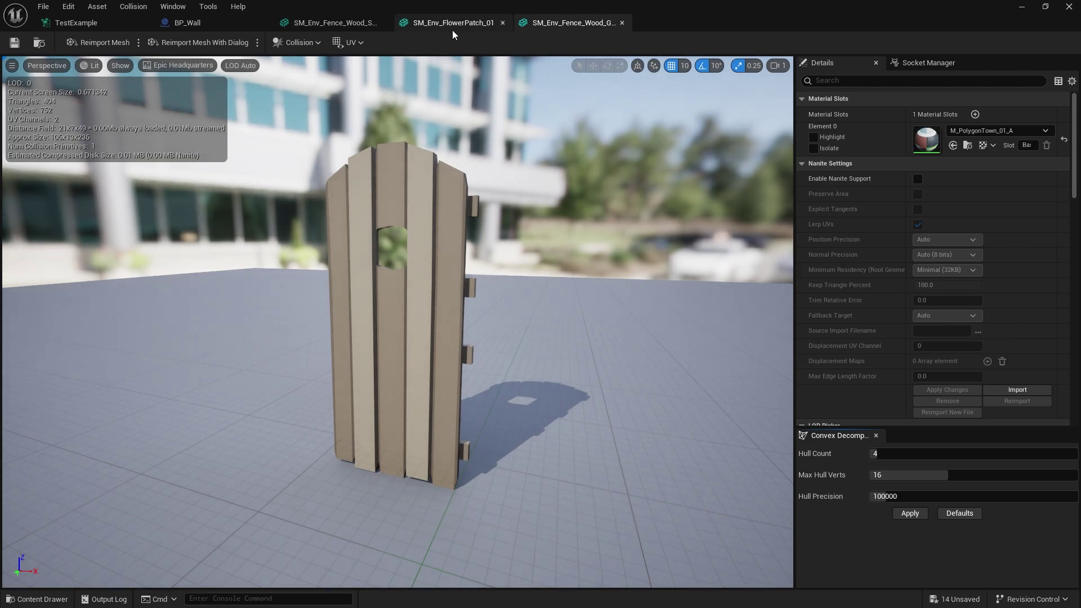
# Set the Transform Points Offset Min and Max X to 106, save, and check the door in the level
pyautogui.click(109, 22)
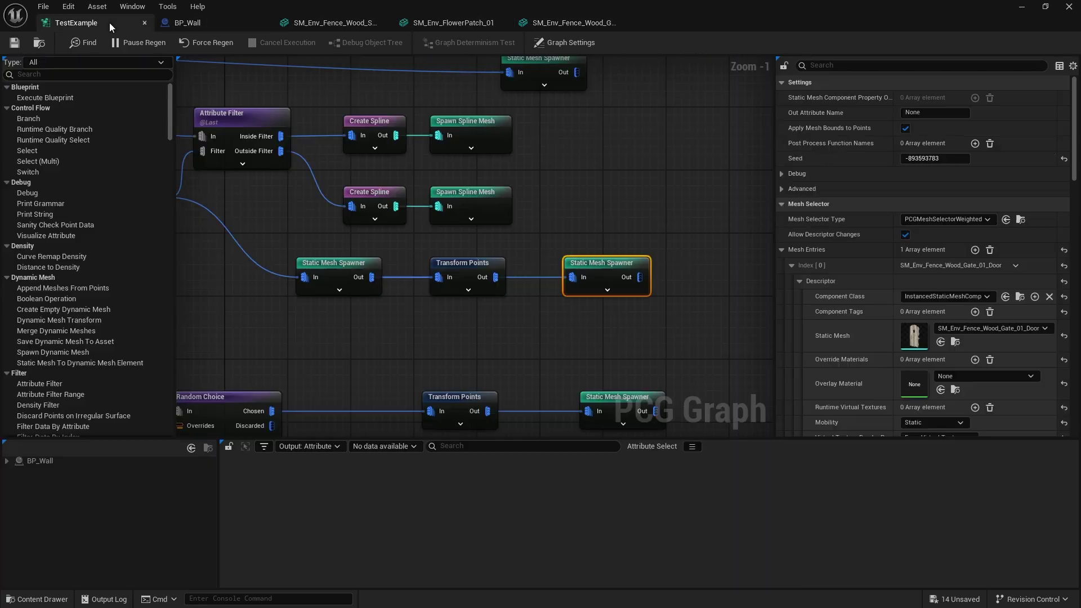
pyautogui.click(464, 262)
pyautogui.click(923, 128)
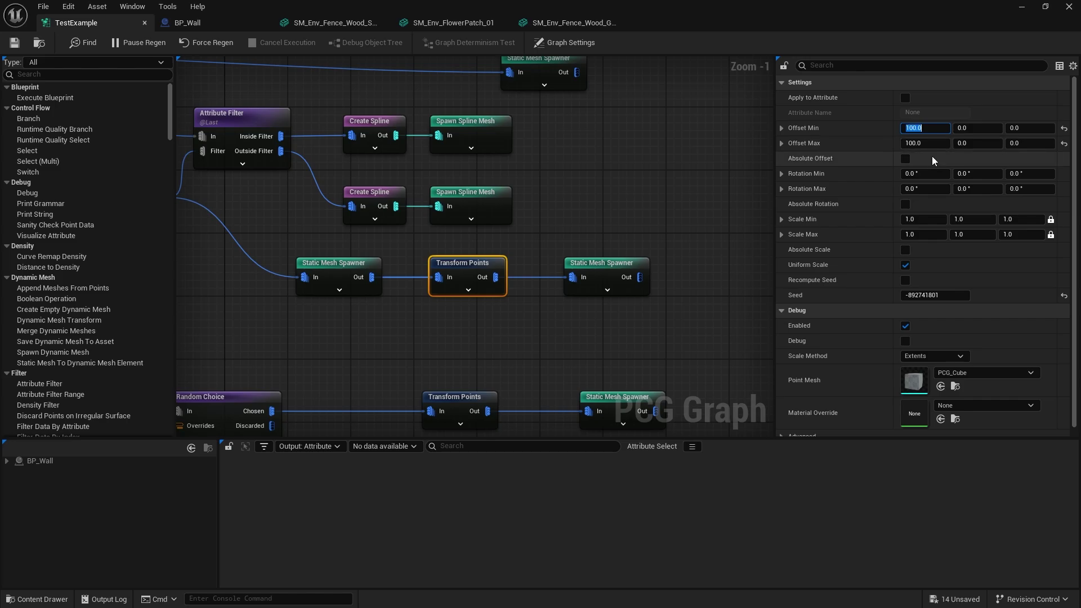
pyautogui.write('106')
pyautogui.press('Tab')
pyautogui.press('Tab')
pyautogui.press('Tab')
pyautogui.write('106')
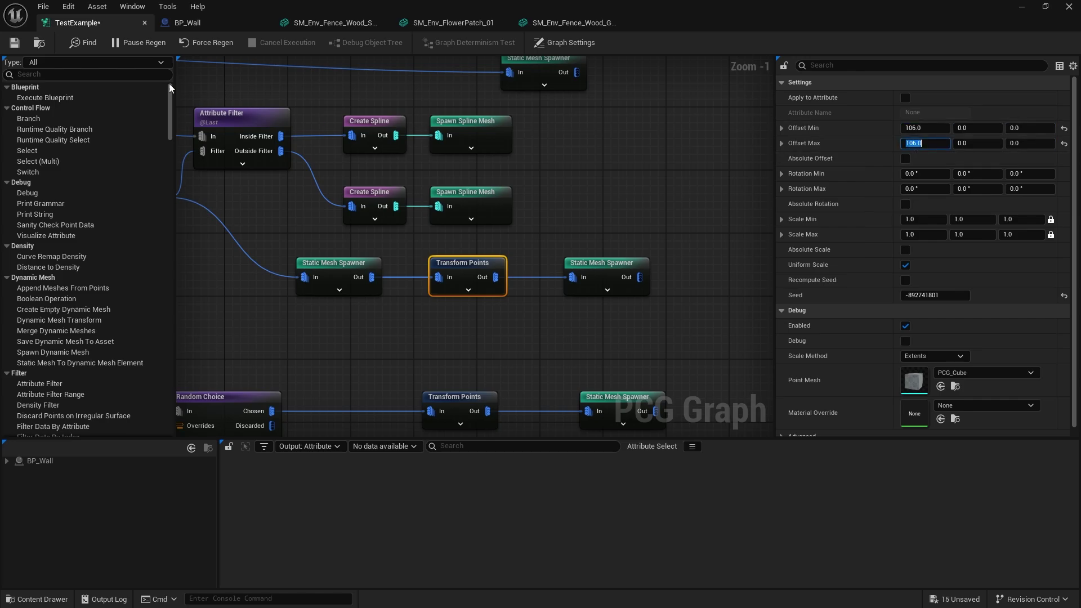
pyautogui.click(15, 42)
pyautogui.moveTo(653, 14); pyautogui.dragTo(701, 71)
pyautogui.moveTo(636, 169); pyautogui.dragTo(552, 186, button='right')
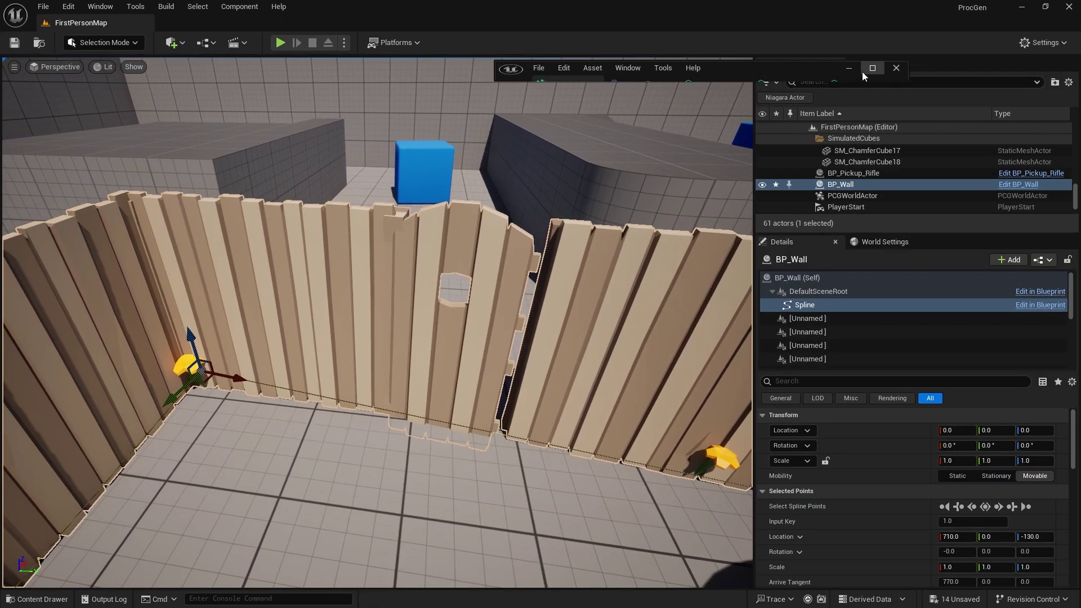
# Change the Offset X to 112 and check the door's fit in the fence gap
pyautogui.click(871, 68)
pyautogui.click(923, 128)
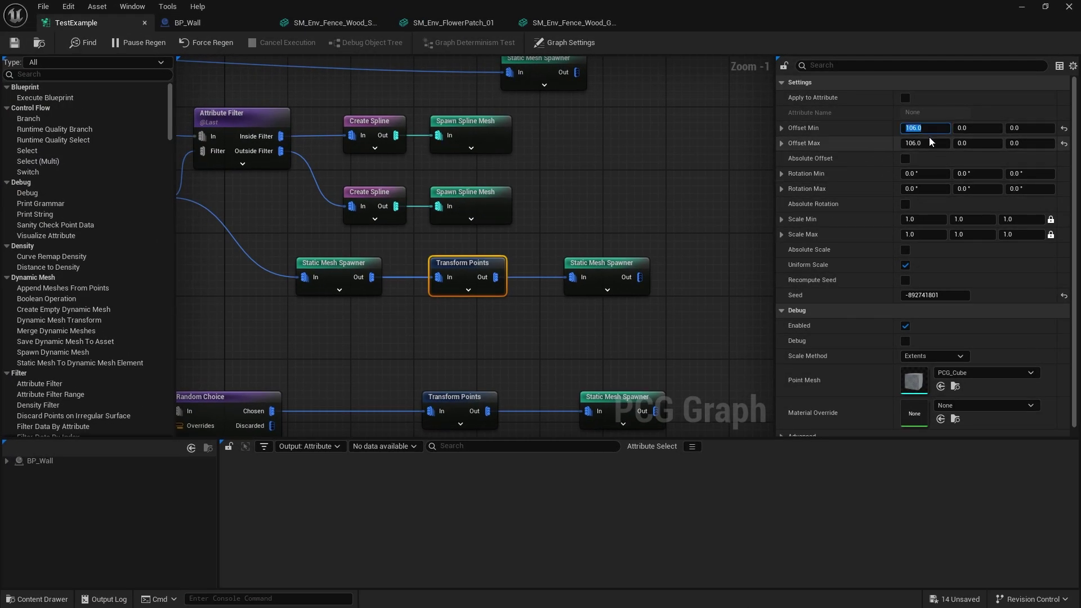
pyautogui.write('112')
pyautogui.press('Tab')
pyautogui.press('Tab')
pyautogui.press('Tab')
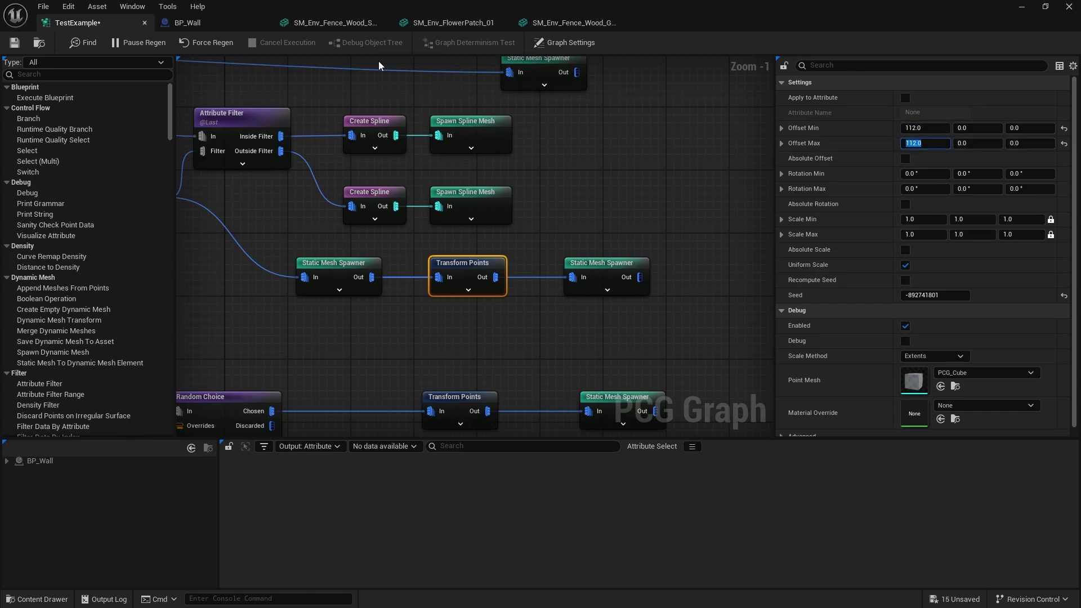
pyautogui.moveTo(626, 12); pyautogui.dragTo(690, 58)
pyautogui.moveTo(517, 270)
pyautogui.mouseDown(button='right')
pyautogui.moveTo(500, 267)
pyautogui.moveTo(510, 272)
pyautogui.mouseUp(button='right')
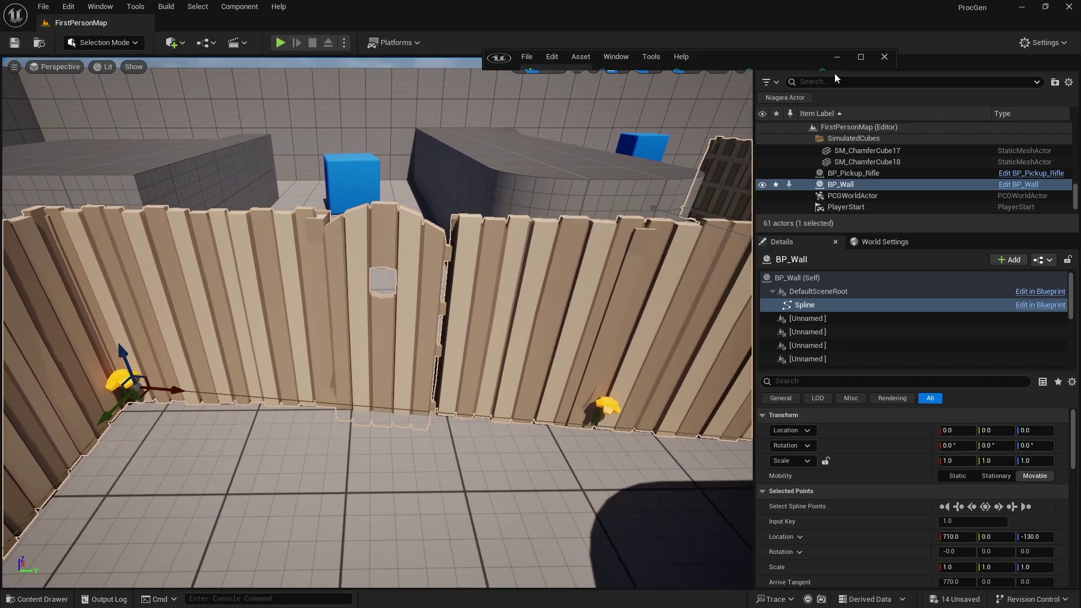
# Set the Offset X to 115, save all assets, and inspect the door around the fence
pyautogui.click(860, 57)
pyautogui.click(918, 128)
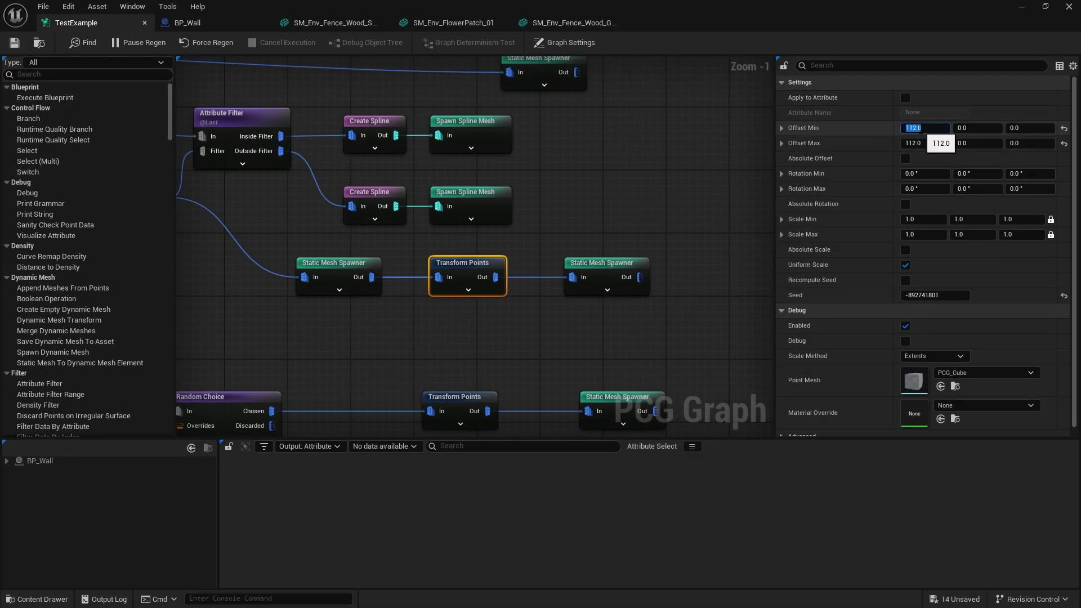
pyautogui.write('115')
pyautogui.press('Tab')
pyautogui.press('Tab')
pyautogui.press('Tab')
pyautogui.press('Tab')
pyautogui.hotkey('shift', 'Tab')
pyautogui.moveTo(775, 6); pyautogui.dragTo(771, 105)
pyautogui.click(17, 45)
pyautogui.moveTo(610, 203); pyautogui.dragTo(526, 225, button='right')
pyautogui.press('a')
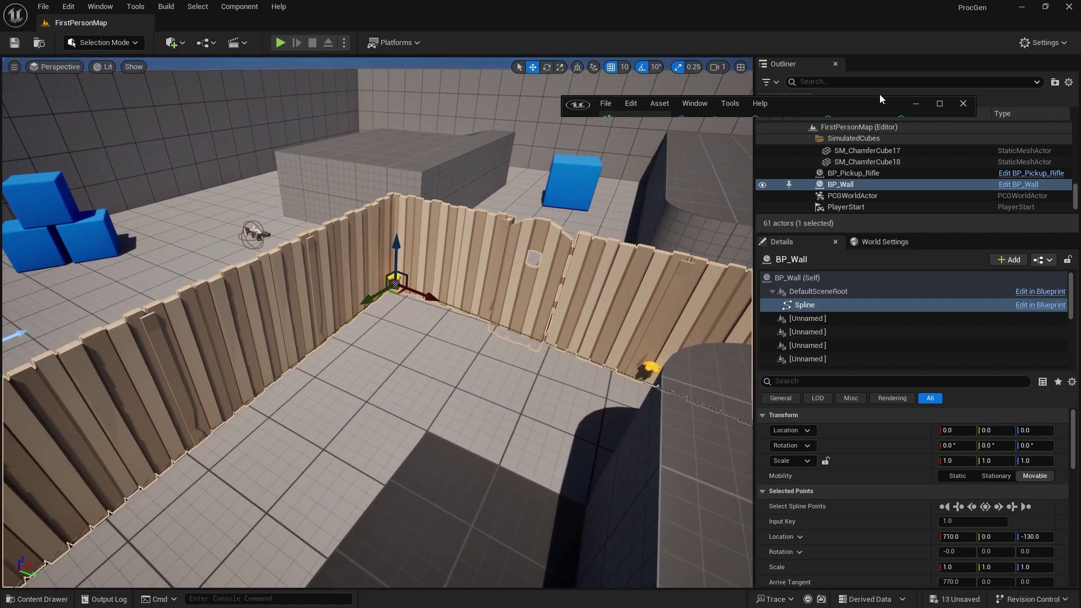
# Close the PCG graph and select BP_Wall's Gate Index field, currently 4, for editing
pyautogui.click(961, 105)
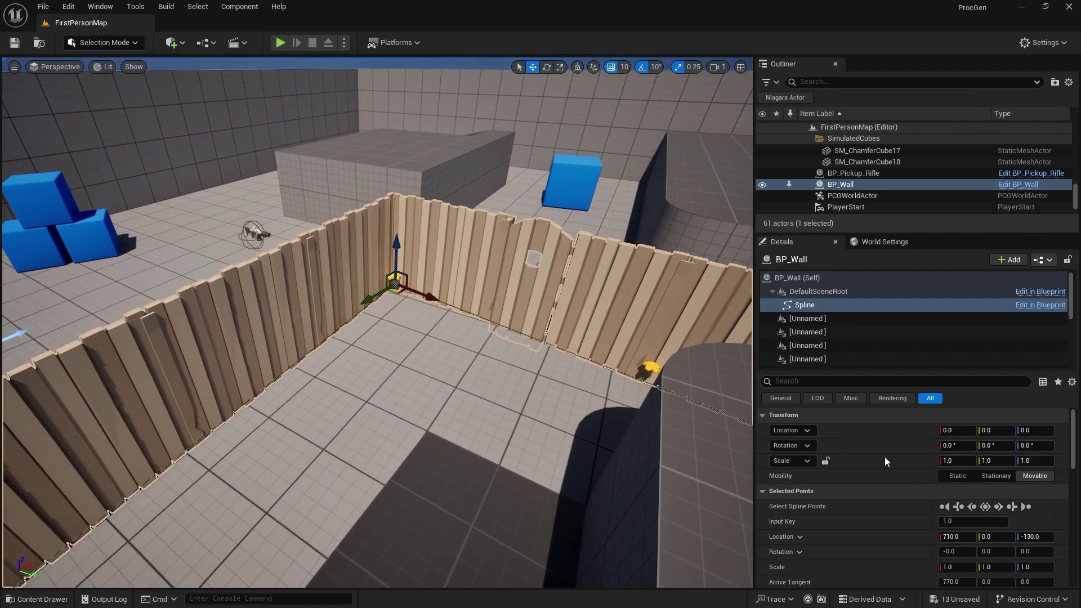
pyautogui.click(813, 278)
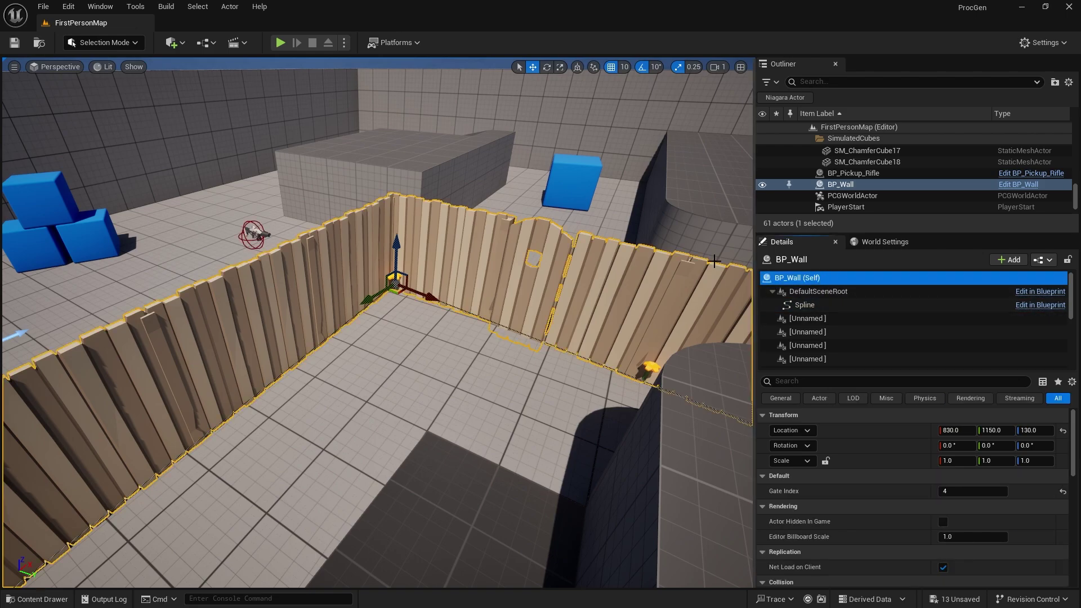
pyautogui.click(944, 492)
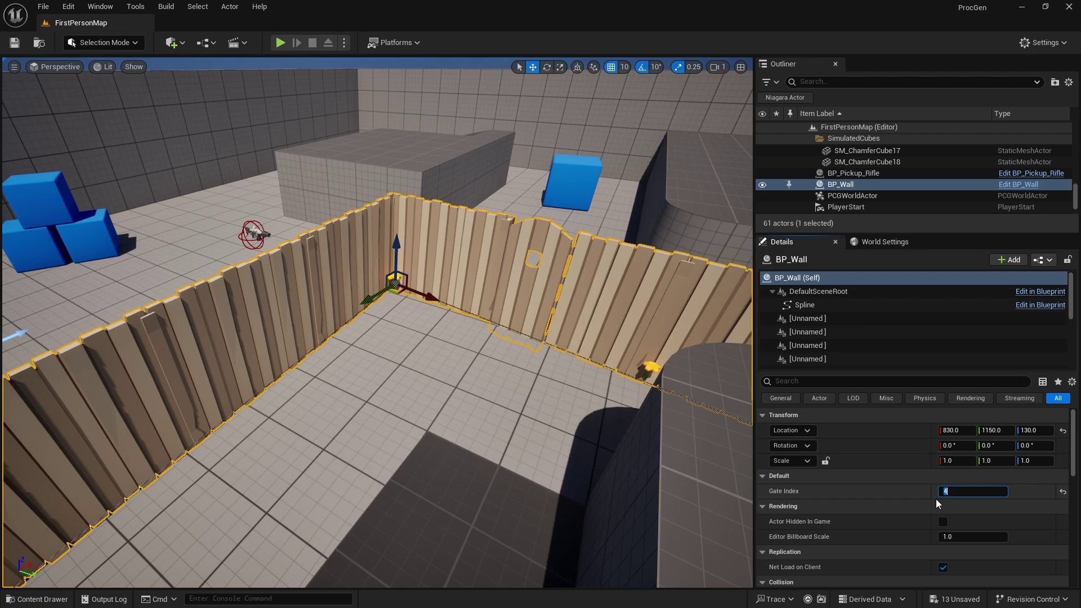